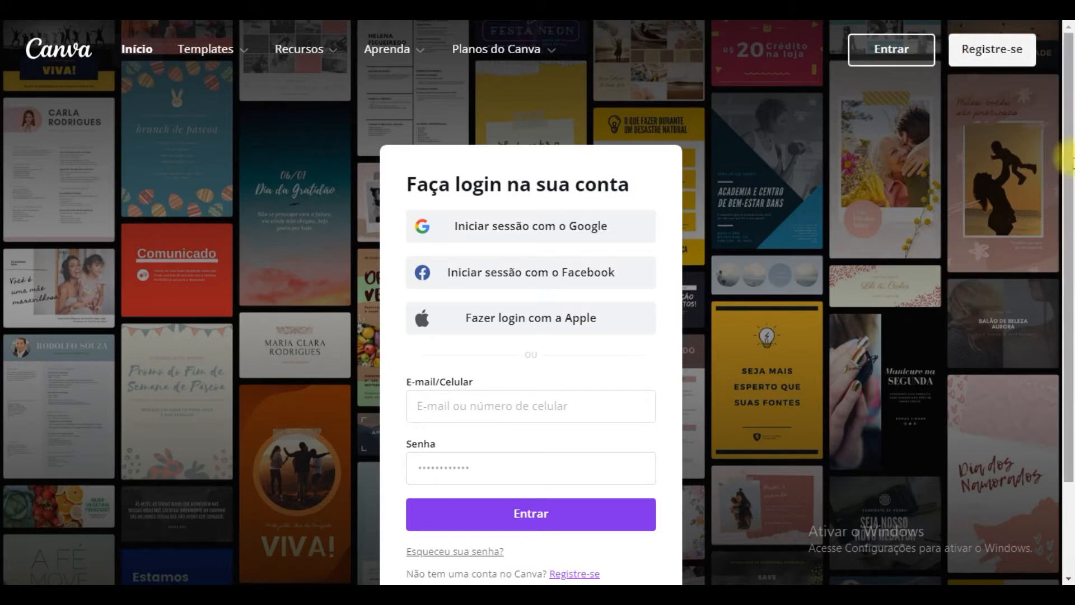
Step: Log in to Canva with the listed Google account and dismiss the presentation-recording promotion
{"action": "left_click", "coordinate": [1011, 62]}
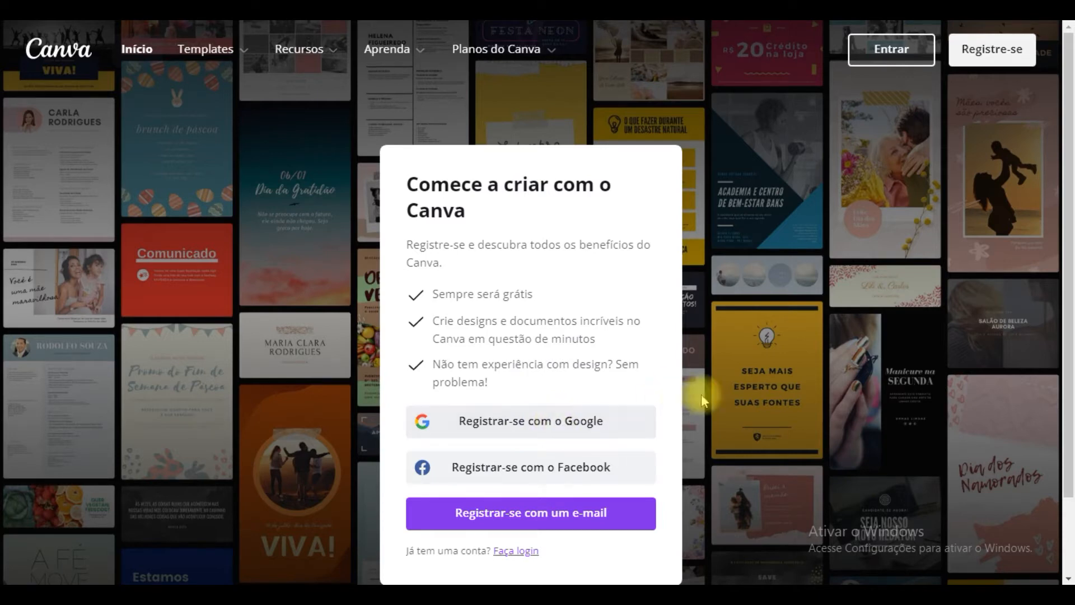
{"action": "left_click", "coordinate": [516, 551]}
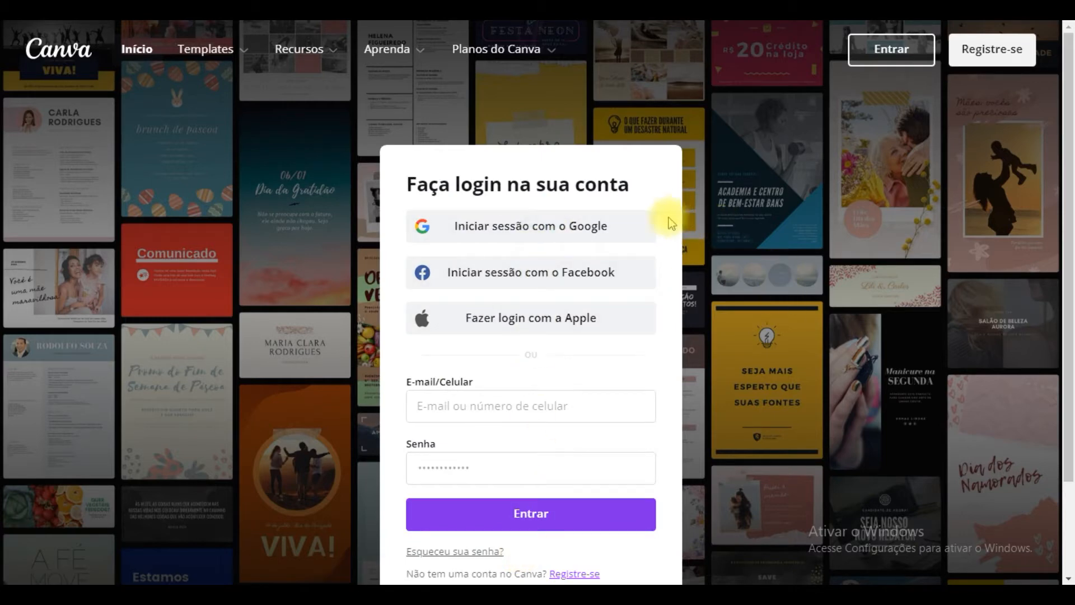
{"action": "left_click", "coordinate": [562, 235]}
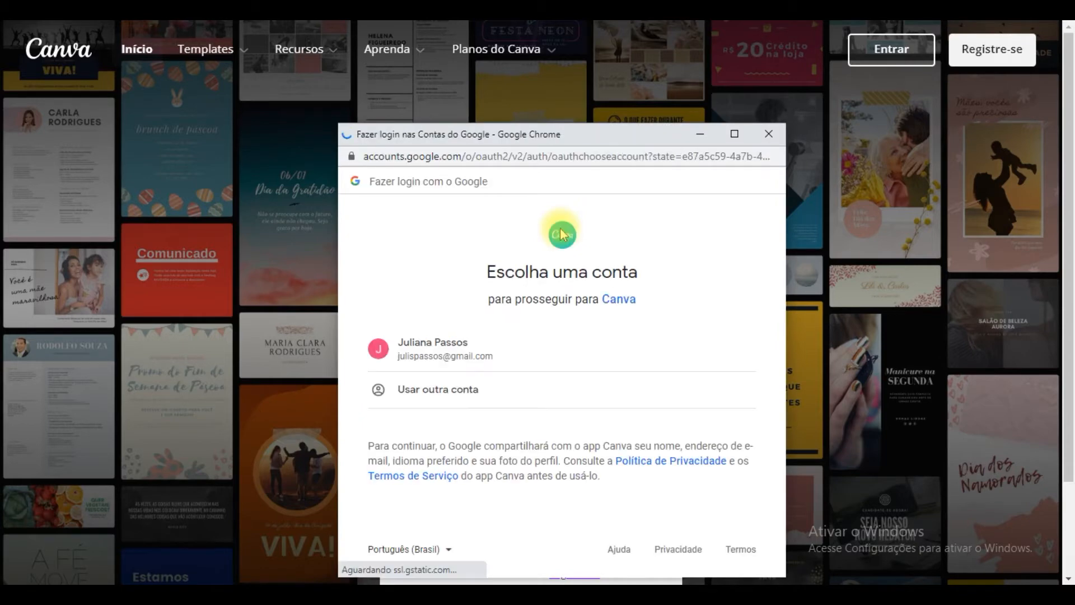
{"action": "left_click", "coordinate": [451, 352]}
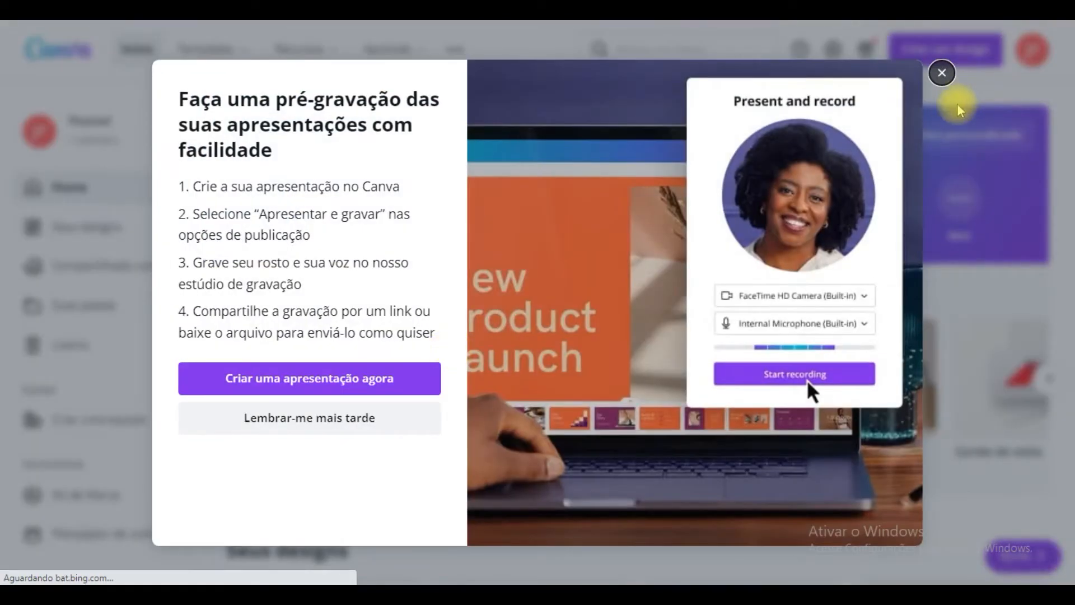
{"action": "left_click", "coordinate": [942, 73]}
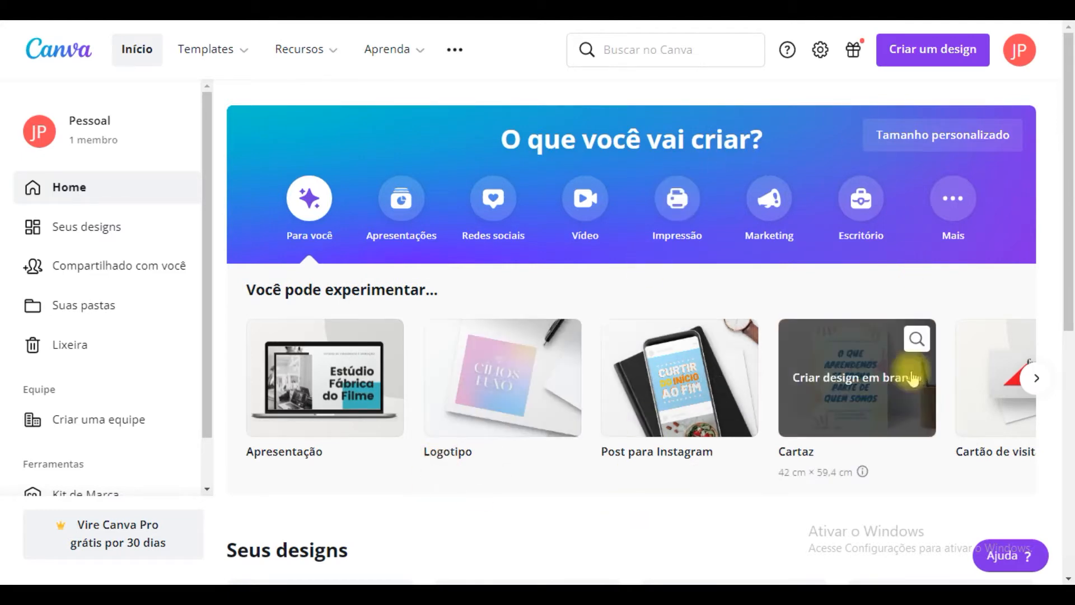
Step: Create a new blank Logotipo design and dismiss the sticker comment tip
{"action": "mouse_move", "coordinate": [1071, 286]}
{"action": "left_mouse_down"}
{"action": "mouse_move", "coordinate": [1070, 511]}
{"action": "mouse_move", "coordinate": [1071, 301]}
{"action": "mouse_move", "coordinate": [1058, 283]}
{"action": "left_mouse_up"}
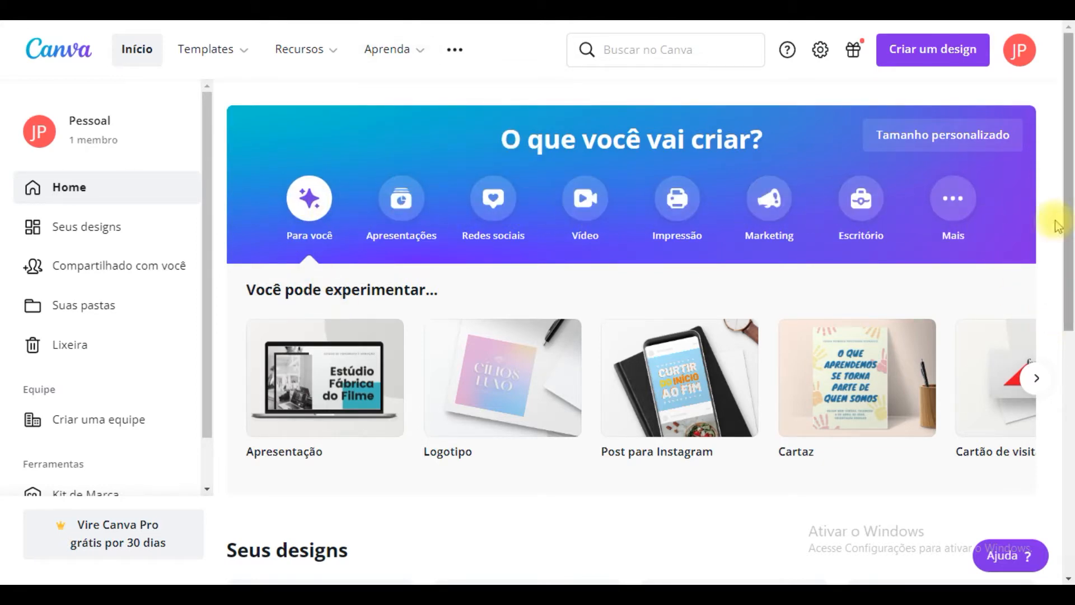
{"action": "mouse_move", "coordinate": [874, 359]}
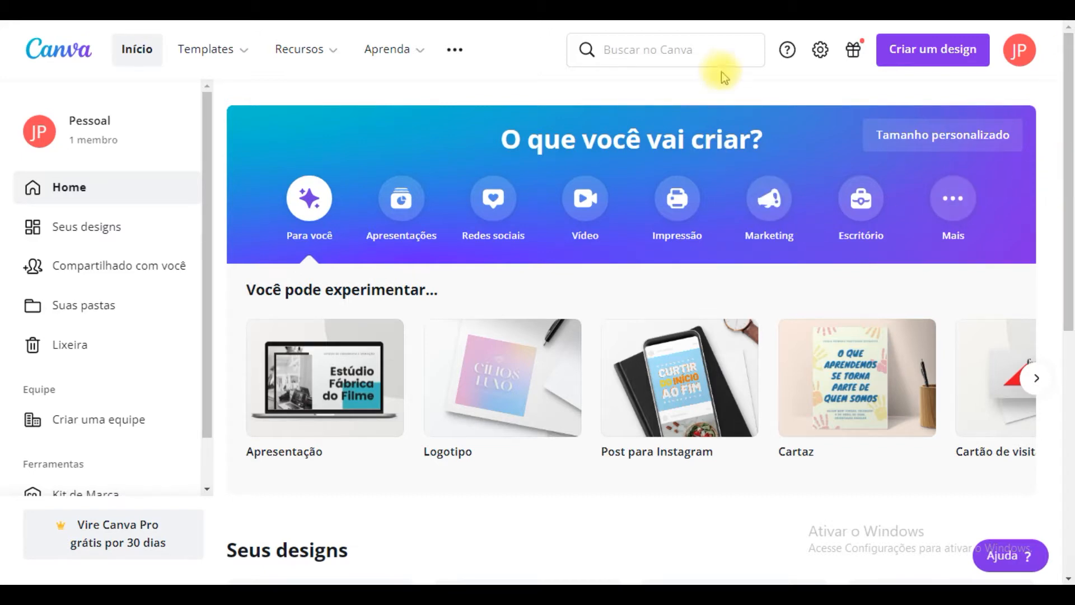
{"action": "left_click", "coordinate": [952, 58]}
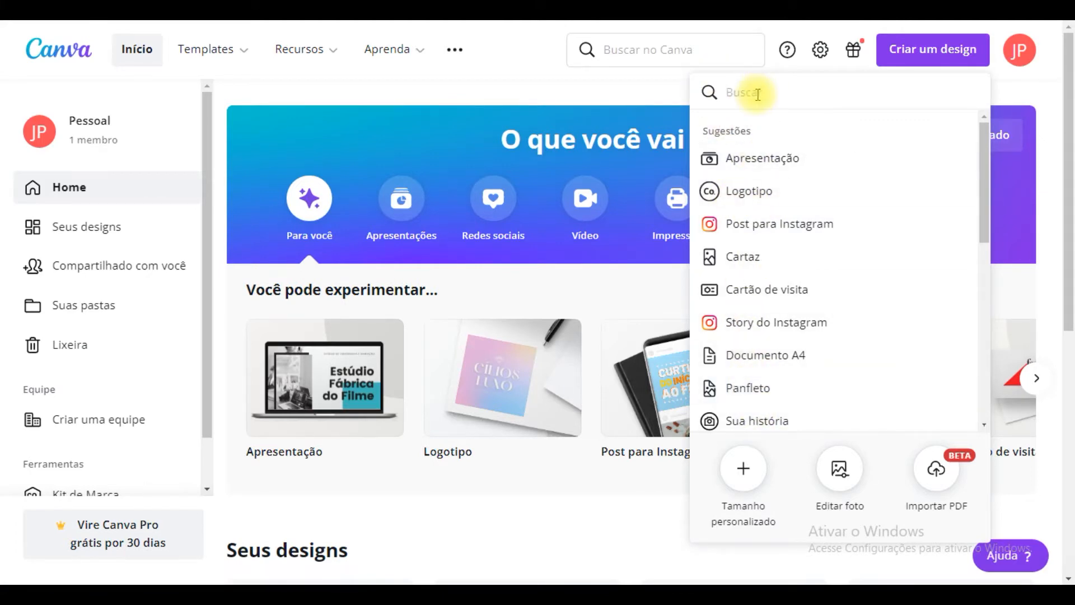
{"action": "left_click", "coordinate": [751, 192]}
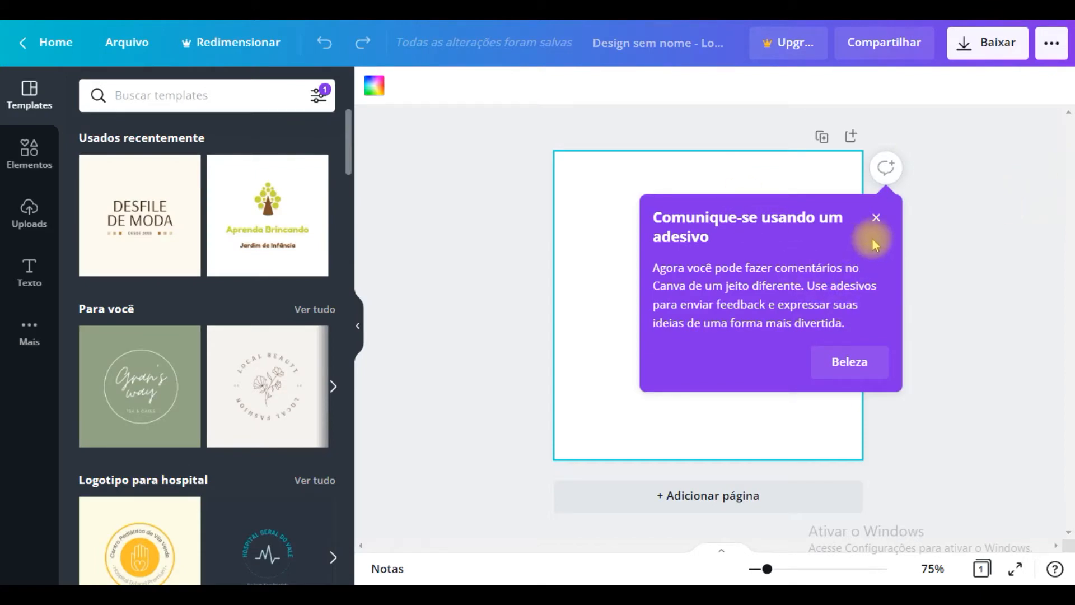
{"action": "left_click", "coordinate": [876, 218]}
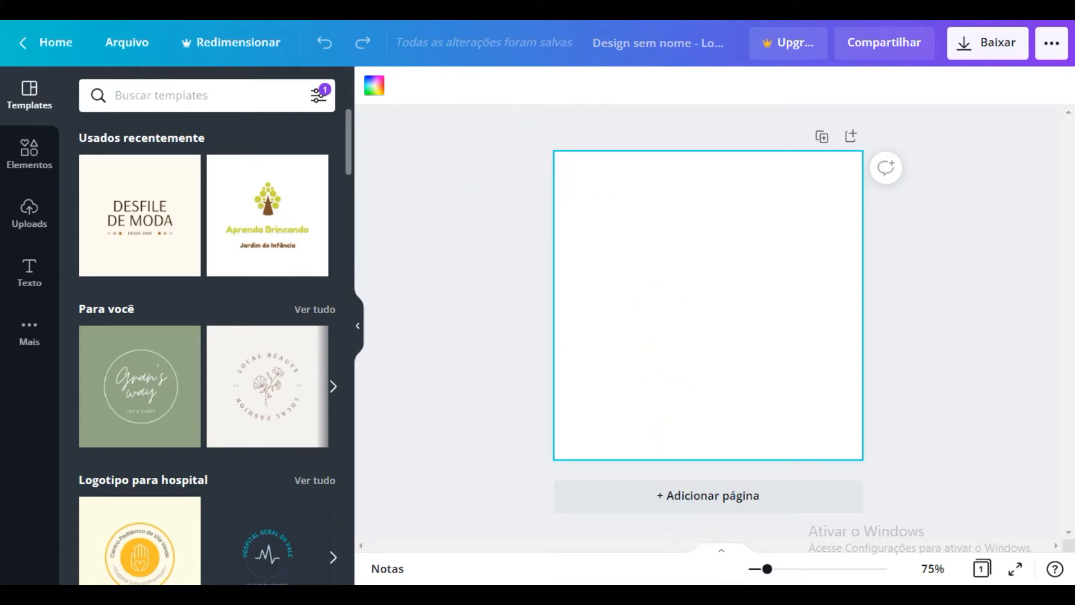
Step: Apply the red "Escola de Arte Vida Colorida" template from the education logo category to the blank page
{"action": "mouse_move", "coordinate": [775, 576]}
{"action": "left_mouse_down"}
{"action": "mouse_move", "coordinate": [755, 574]}
{"action": "mouse_move", "coordinate": [780, 571]}
{"action": "mouse_move", "coordinate": [767, 574]}
{"action": "left_mouse_up"}
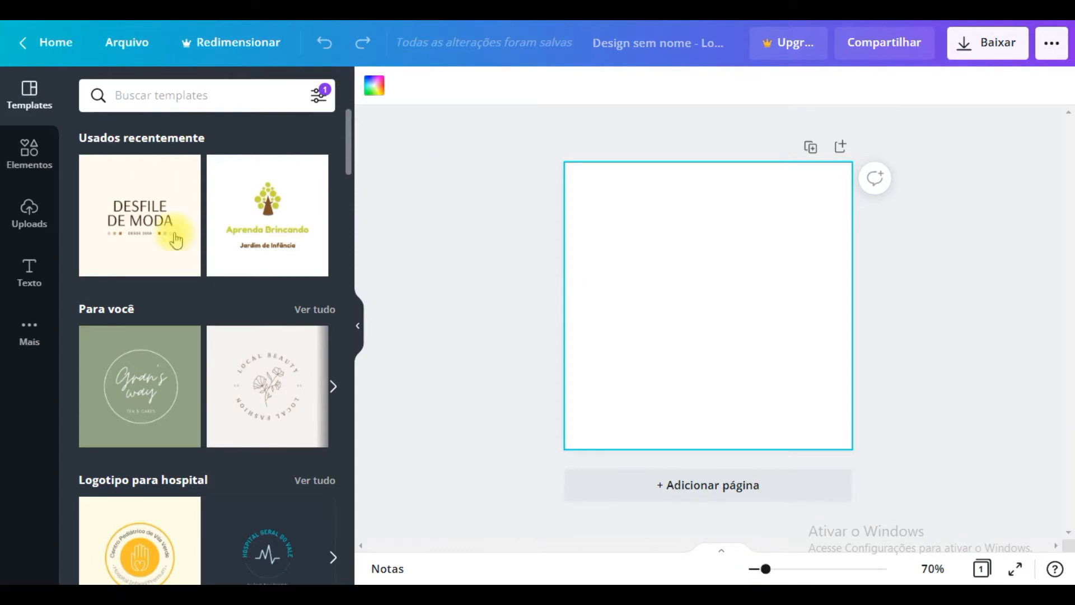
{"action": "left_click_drag", "start_coordinate": [351, 157], "coordinate": [335, 458]}
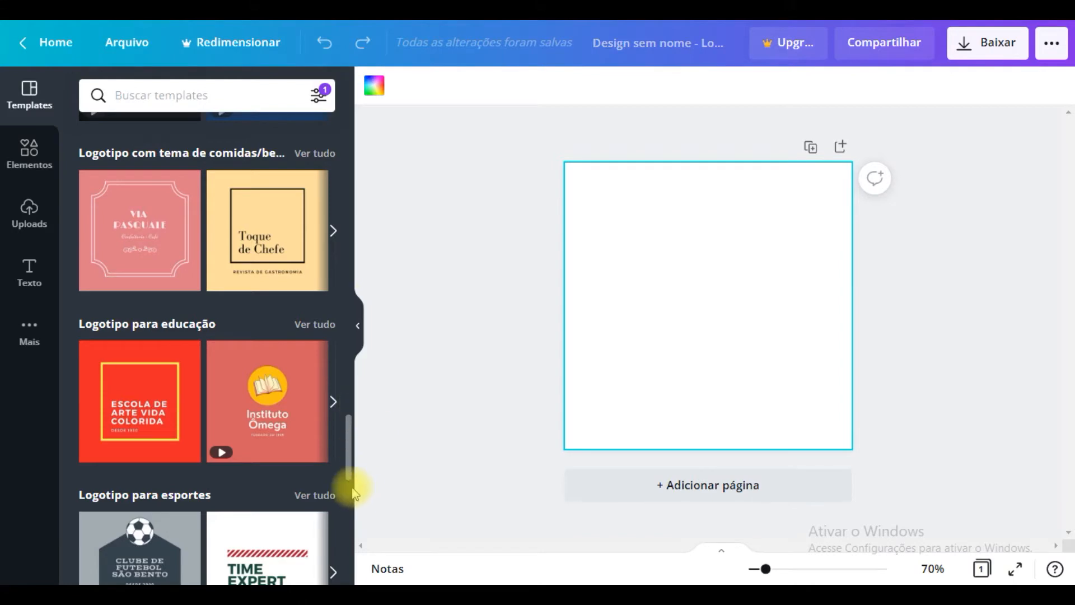
{"action": "mouse_move", "coordinate": [348, 451]}
{"action": "left_mouse_down"}
{"action": "mouse_move", "coordinate": [344, 470]}
{"action": "mouse_move", "coordinate": [344, 456]}
{"action": "left_mouse_up"}
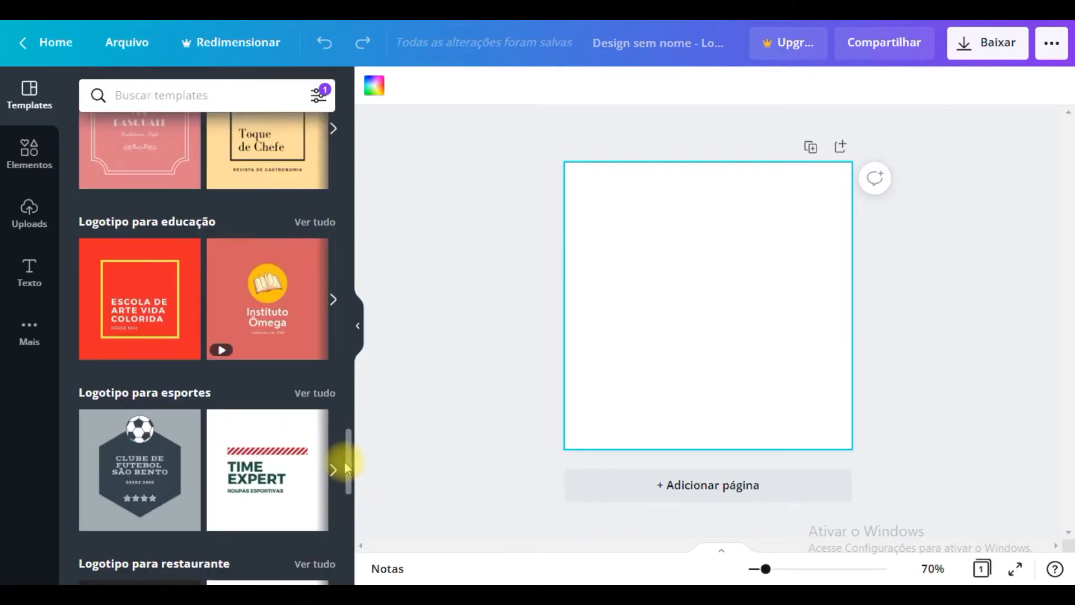
{"action": "left_click", "coordinate": [153, 305]}
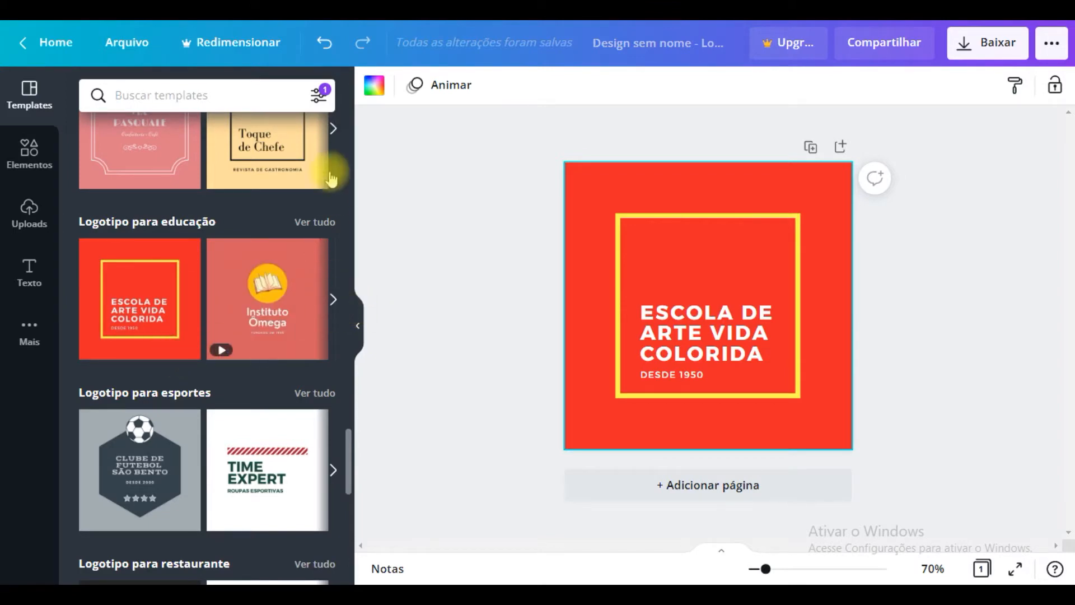
Step: Browse the logo template categories, including hospital, church, event, video game and band designs
{"action": "left_click_drag", "start_coordinate": [348, 459], "coordinate": [347, 504]}
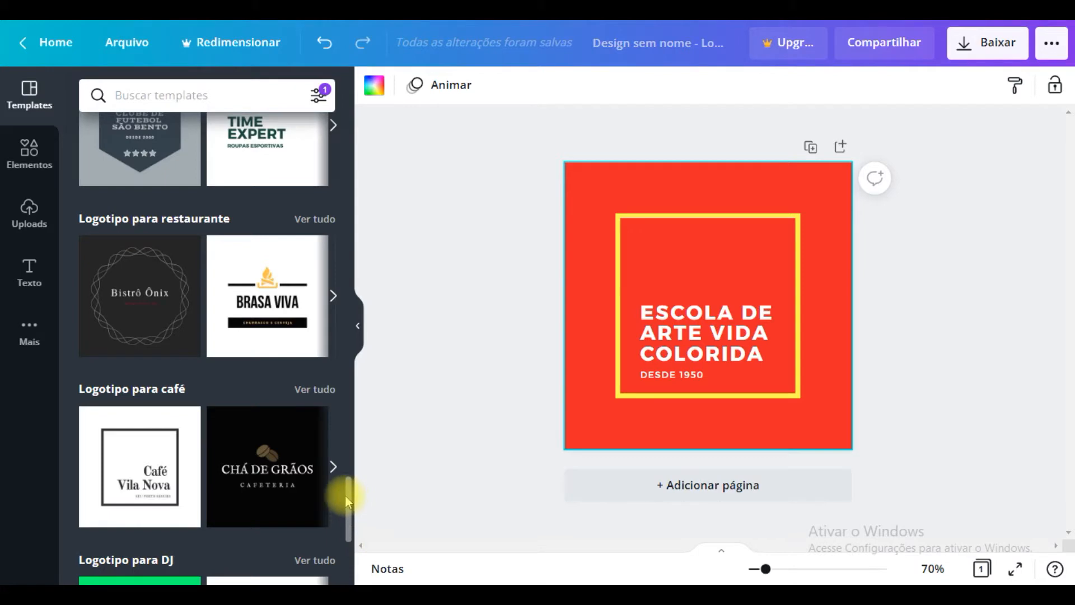
{"action": "scroll", "coordinate": [348, 520], "scroll_direction": "down", "scroll_amount": 5}
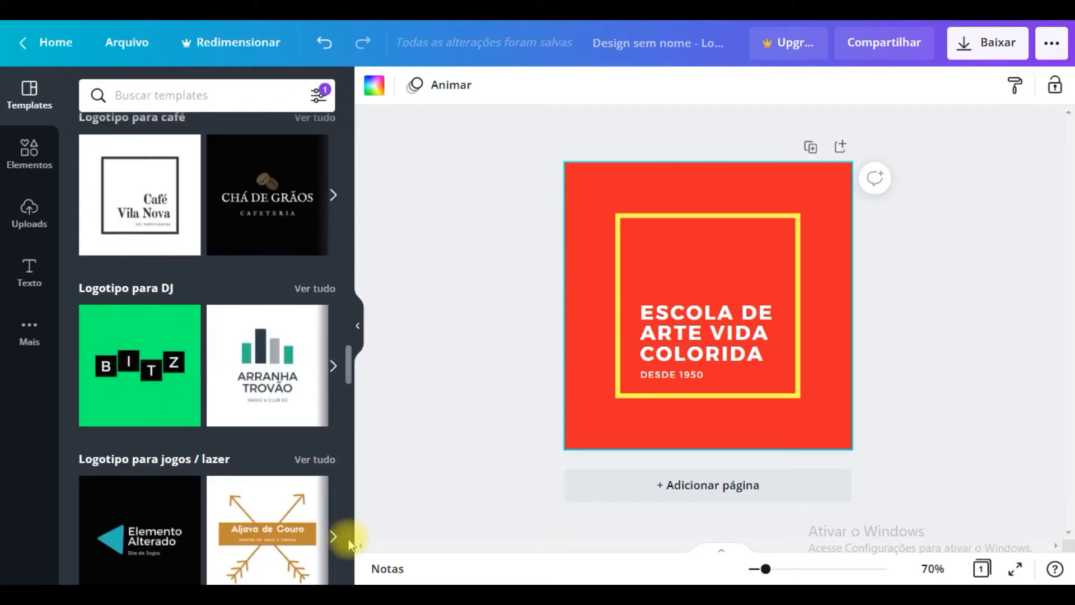
{"action": "scroll", "coordinate": [348, 548], "scroll_direction": "down", "scroll_amount": 3}
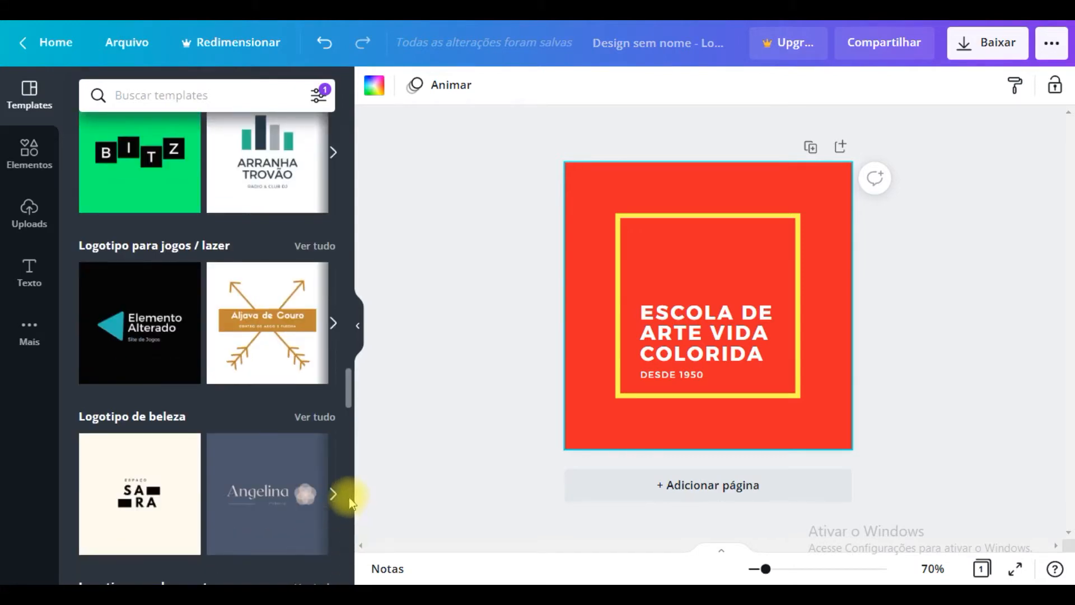
{"action": "left_click_drag", "start_coordinate": [348, 384], "coordinate": [349, 440]}
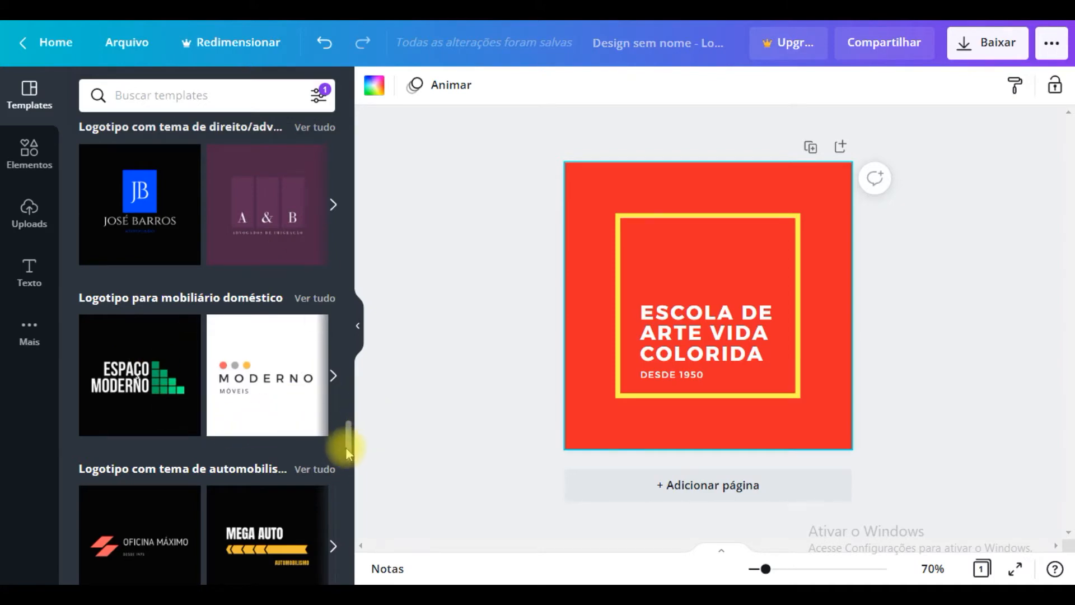
{"action": "left_click_drag", "start_coordinate": [345, 447], "coordinate": [343, 482]}
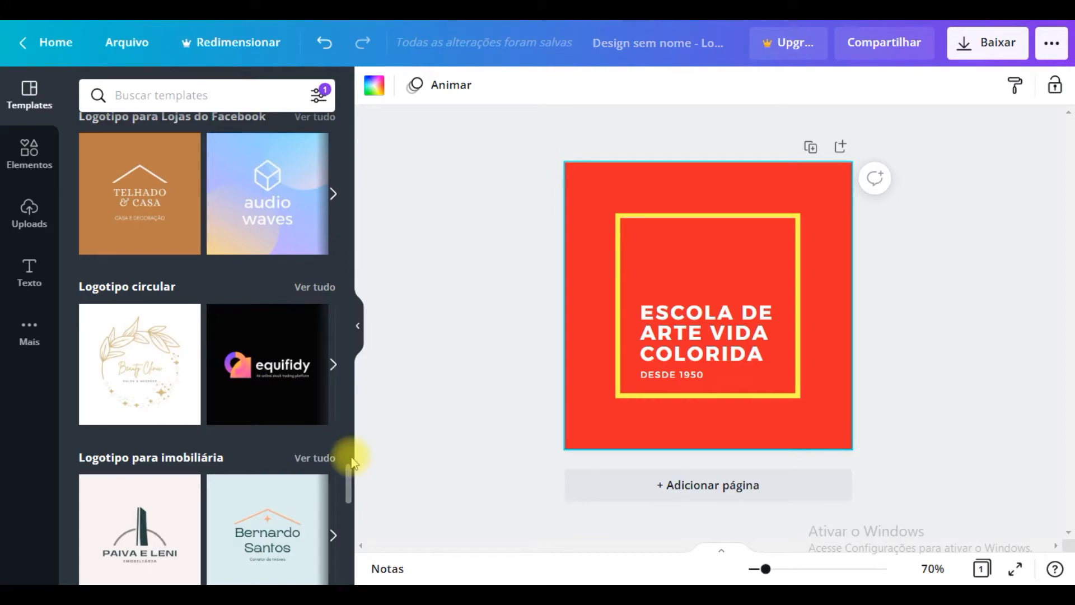
{"action": "left_click_drag", "start_coordinate": [348, 479], "coordinate": [352, 118]}
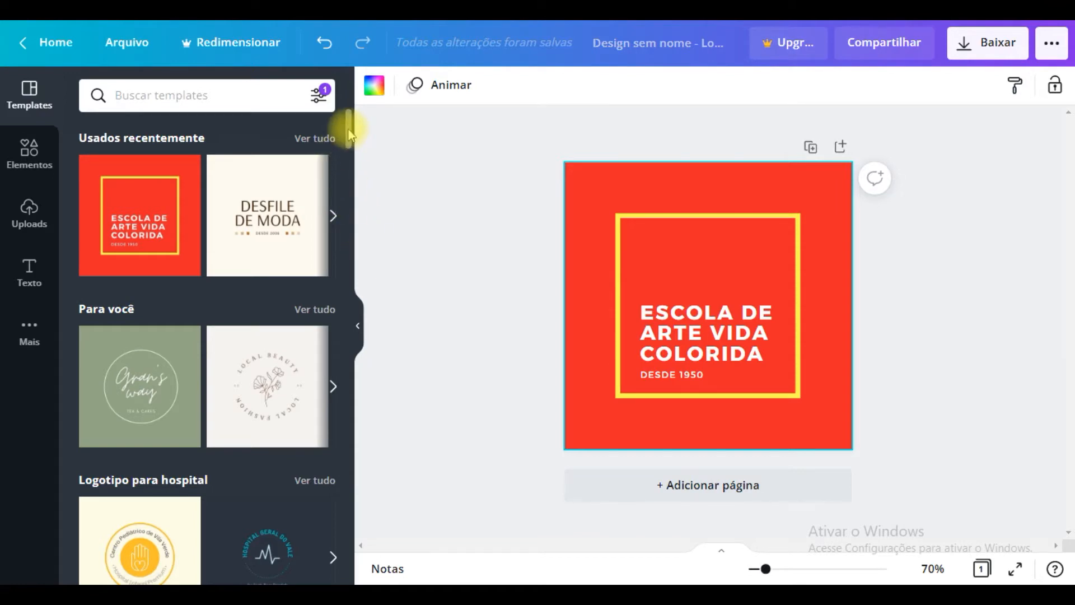
{"action": "left_click_drag", "start_coordinate": [348, 135], "coordinate": [349, 143]}
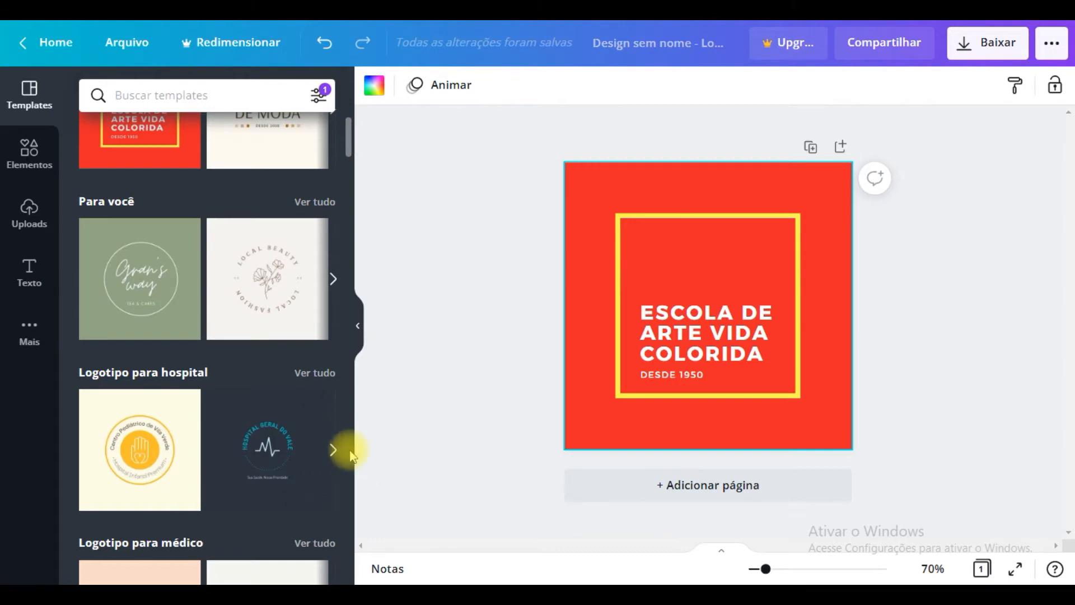
{"action": "left_click", "coordinate": [333, 451]}
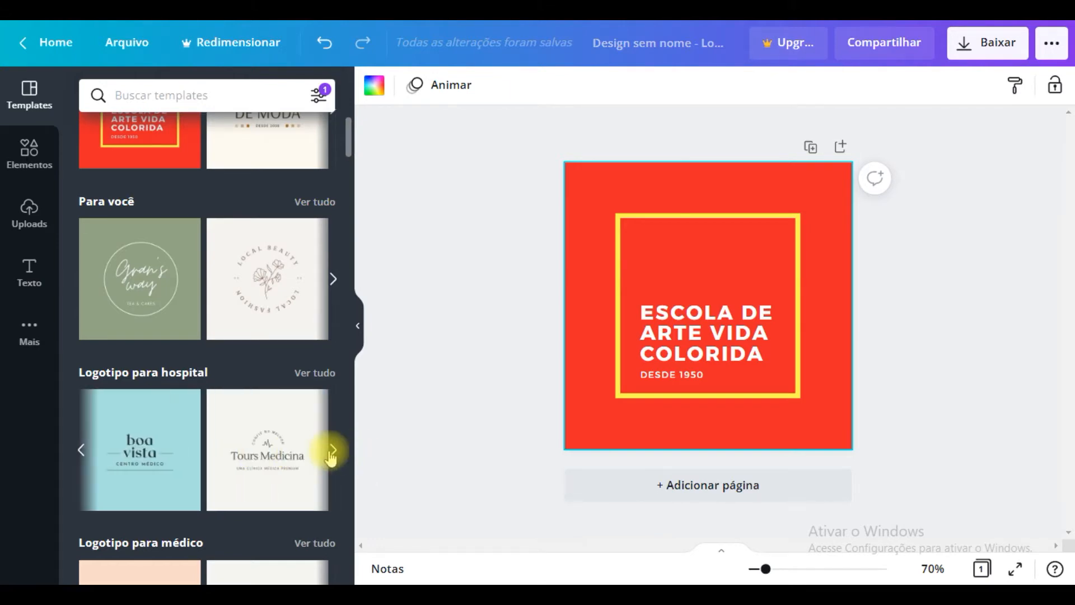
{"action": "left_click", "coordinate": [332, 451]}
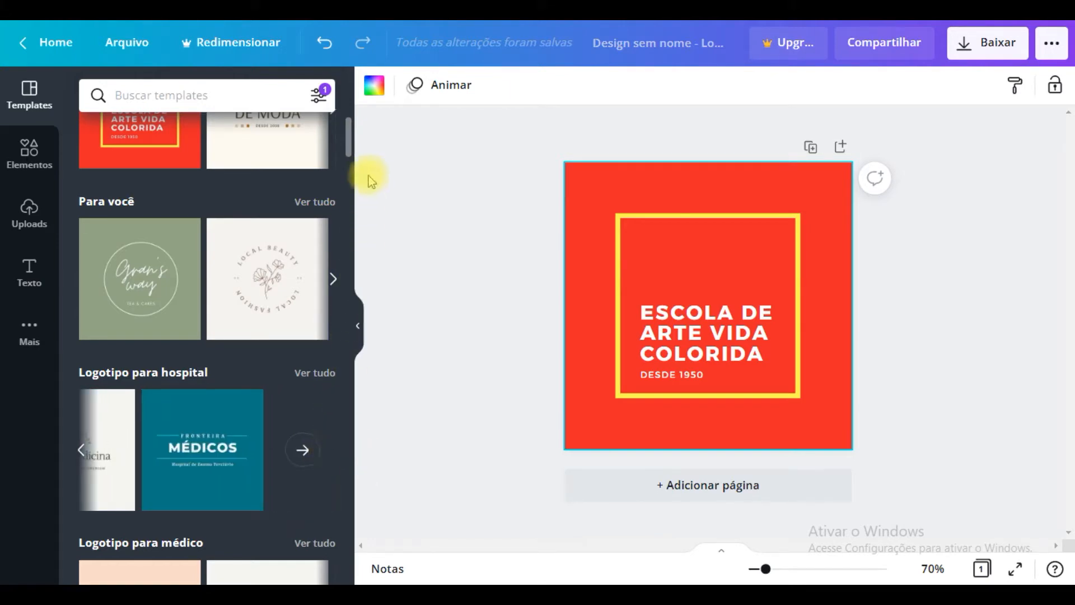
{"action": "left_click_drag", "start_coordinate": [348, 137], "coordinate": [349, 150]}
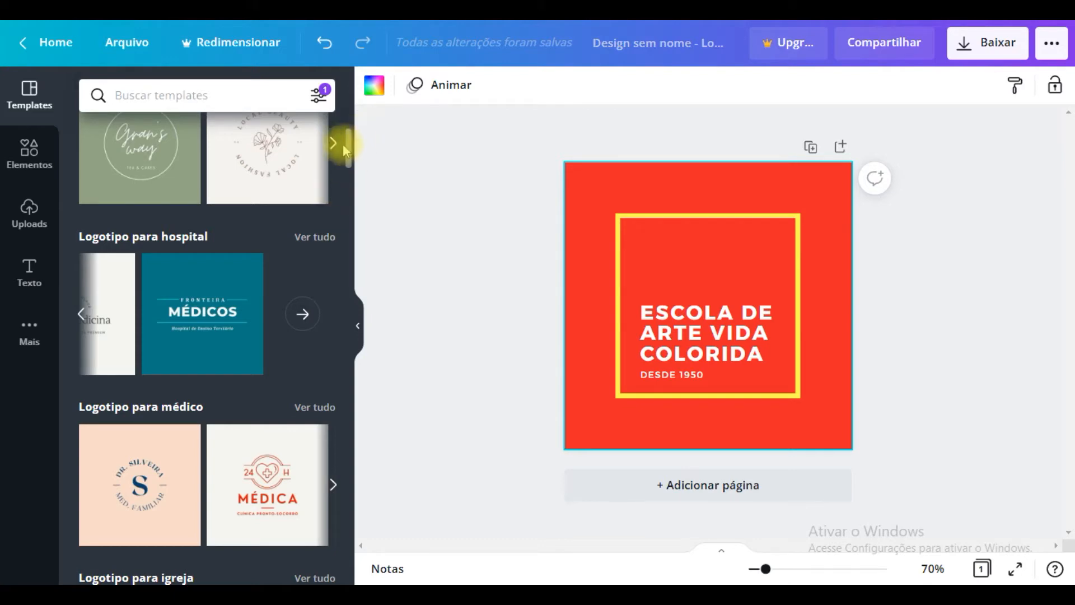
{"action": "left_click_drag", "start_coordinate": [350, 144], "coordinate": [351, 169]}
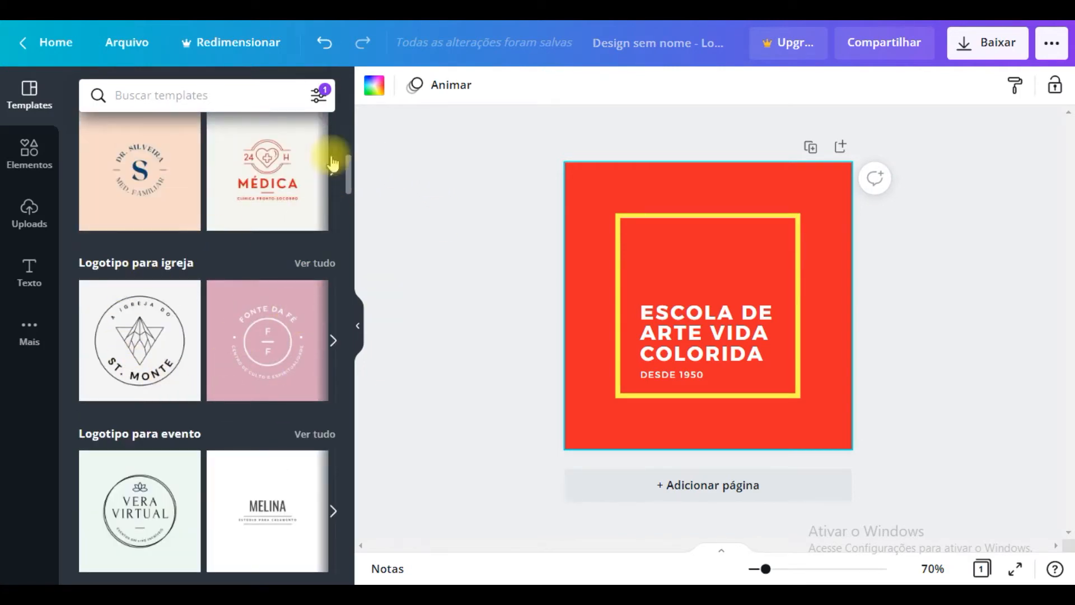
{"action": "left_click_drag", "start_coordinate": [348, 168], "coordinate": [347, 192]}
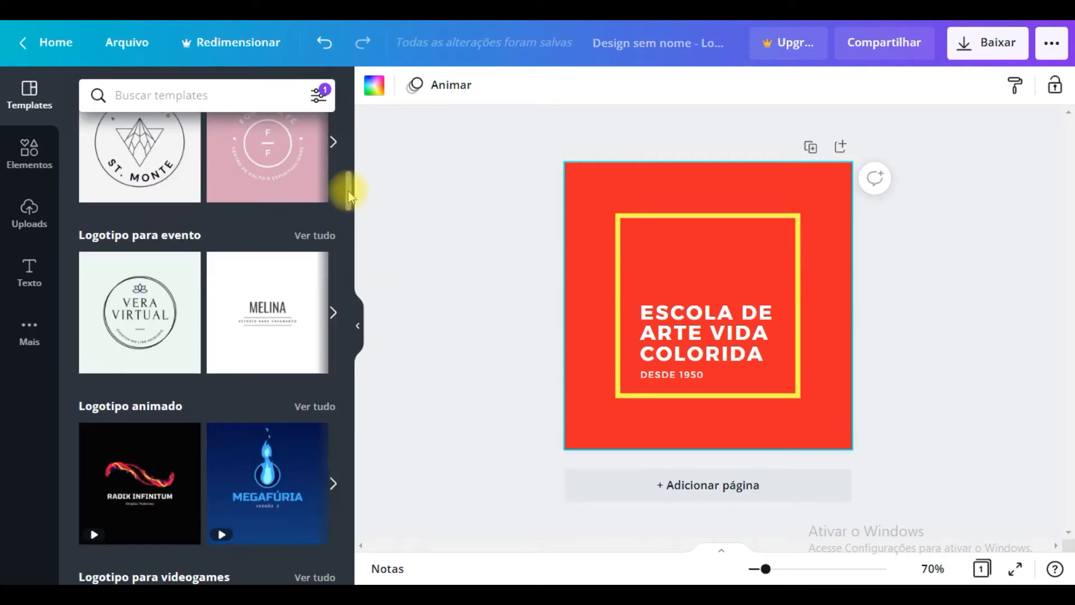
{"action": "left_click_drag", "start_coordinate": [351, 192], "coordinate": [351, 219]}
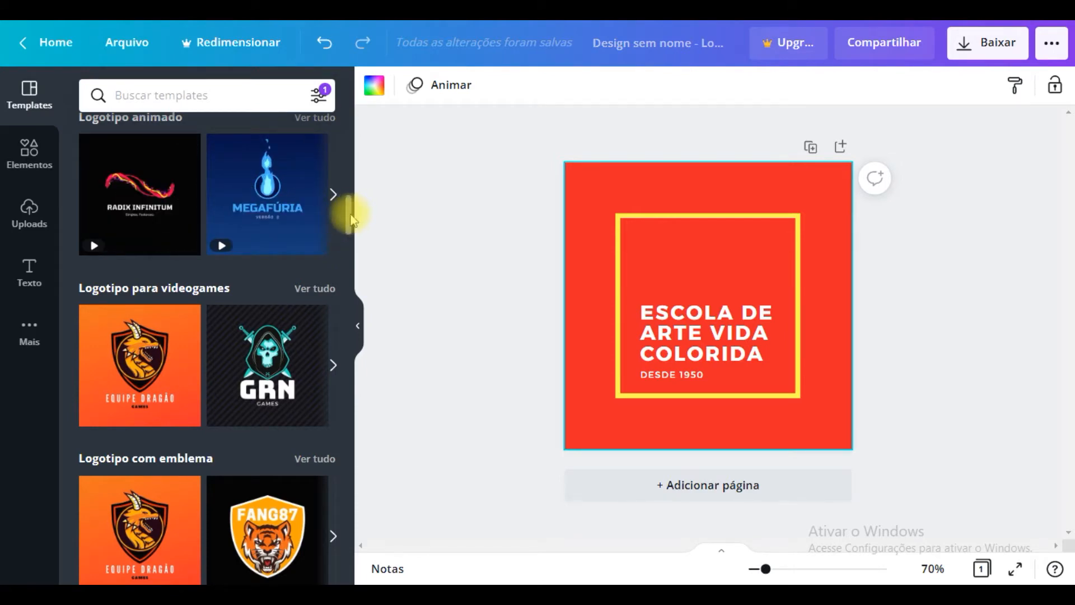
{"action": "left_click_drag", "start_coordinate": [352, 219], "coordinate": [352, 255]}
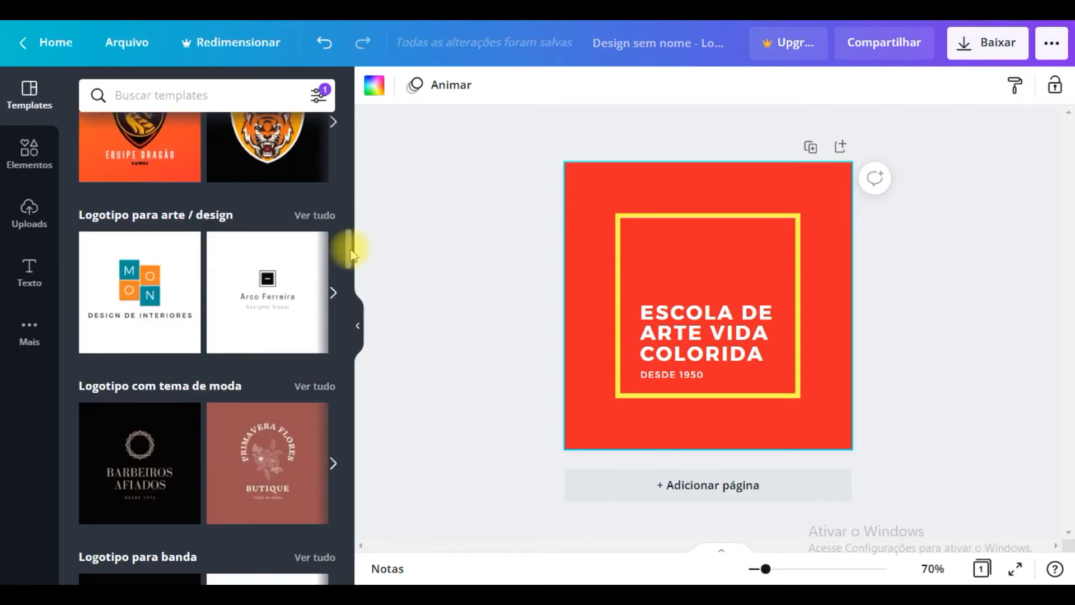
{"action": "left_click_drag", "start_coordinate": [353, 257], "coordinate": [352, 286]}
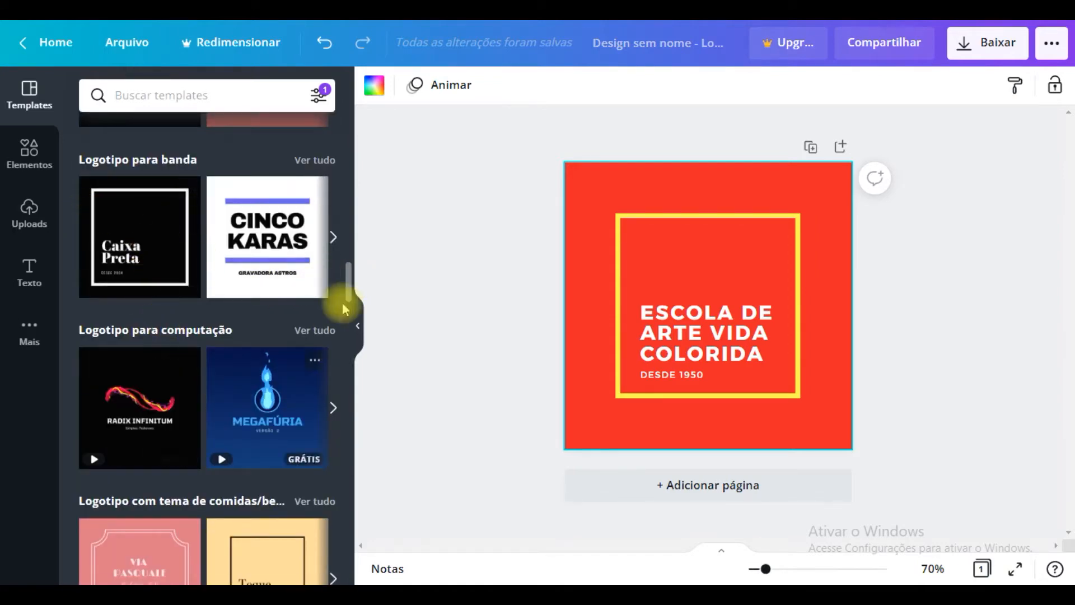
{"action": "left_click_drag", "start_coordinate": [350, 283], "coordinate": [364, 233]}
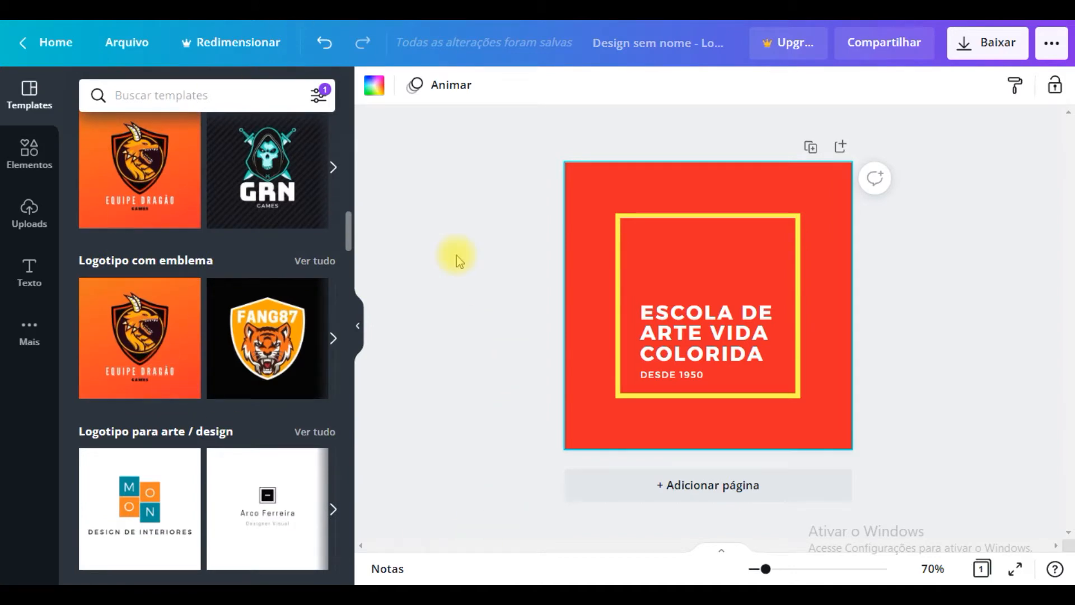
Step: Replace the logo's heading "ESCOLA DE ARTE VIDA COLORIDA" with "TICS"
{"action": "left_click", "coordinate": [669, 318]}
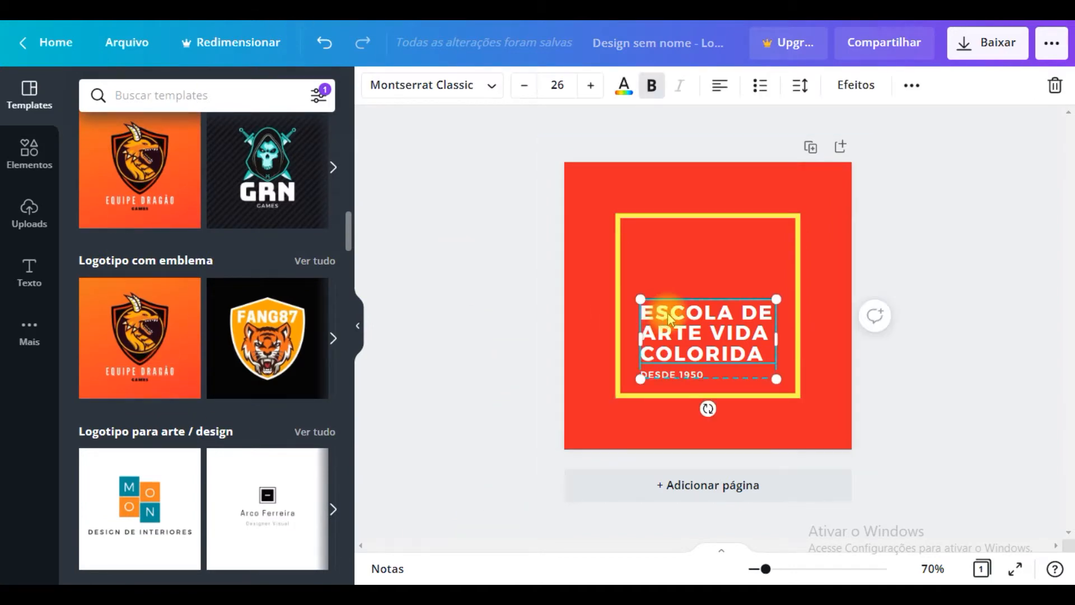
{"action": "left_click", "coordinate": [670, 318]}
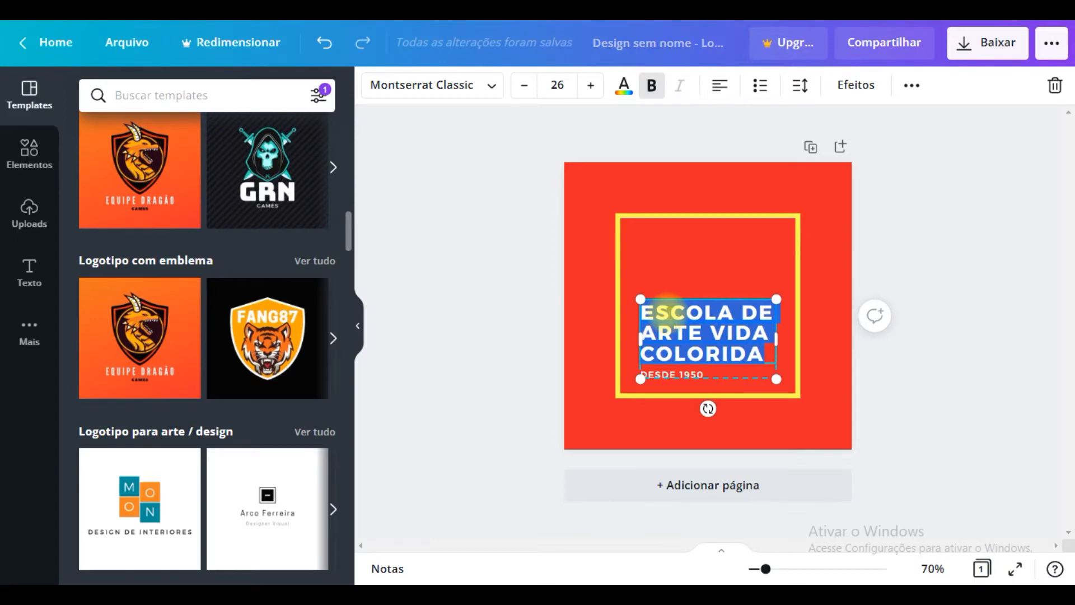
{"action": "type", "text": "TICS"}
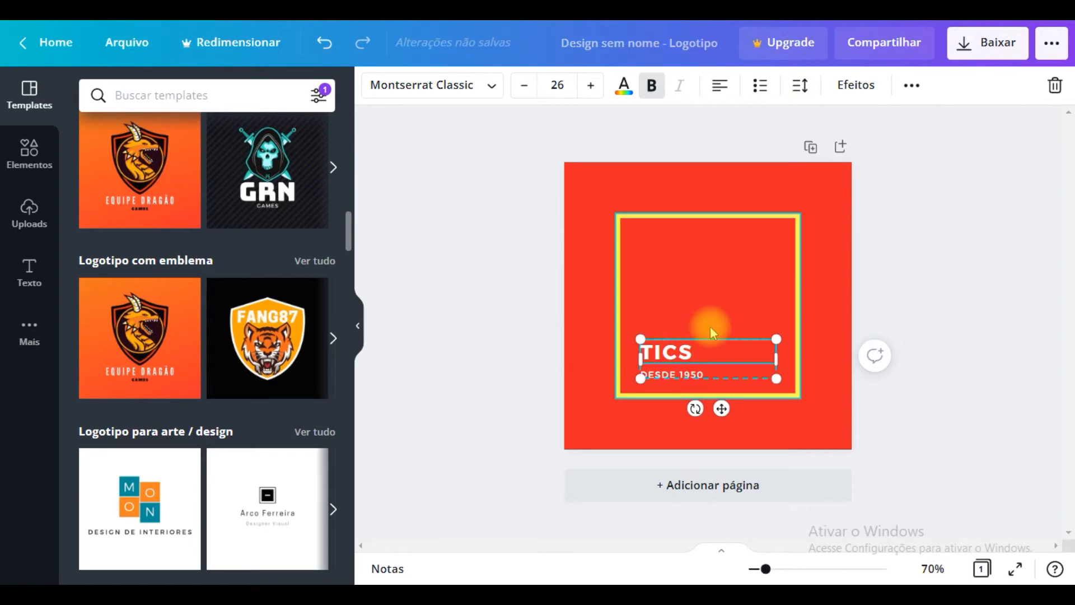
{"action": "left_click", "coordinate": [826, 339]}
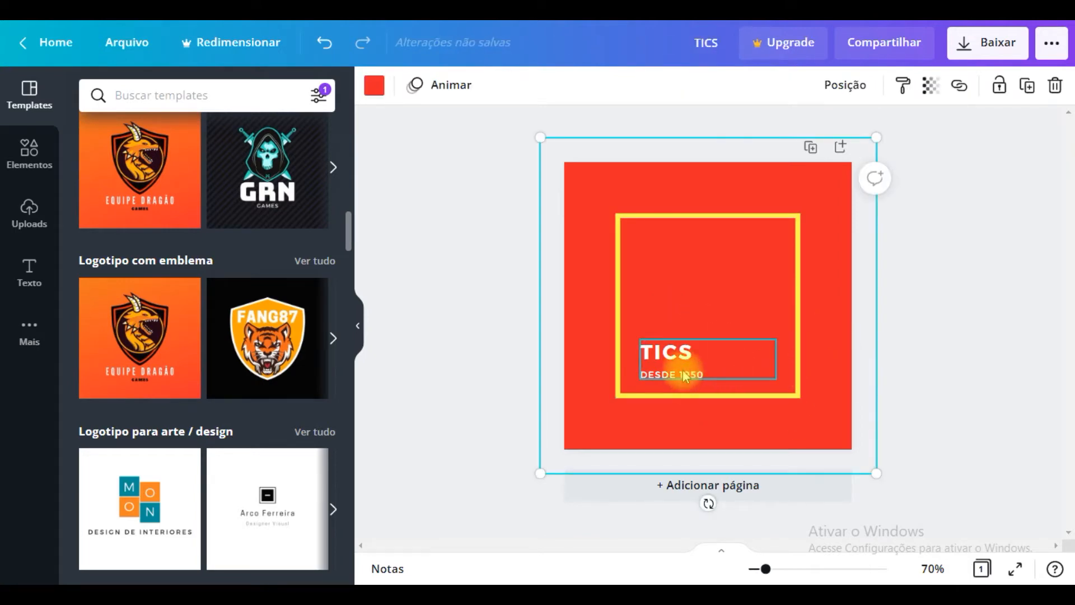
Step: Replace the logo's tagline "DESDE 1950" with "TECNOLOGIAS DA INFORMAÇÃO E COMUNICAÇÃO"
{"action": "double_click", "coordinate": [697, 383]}
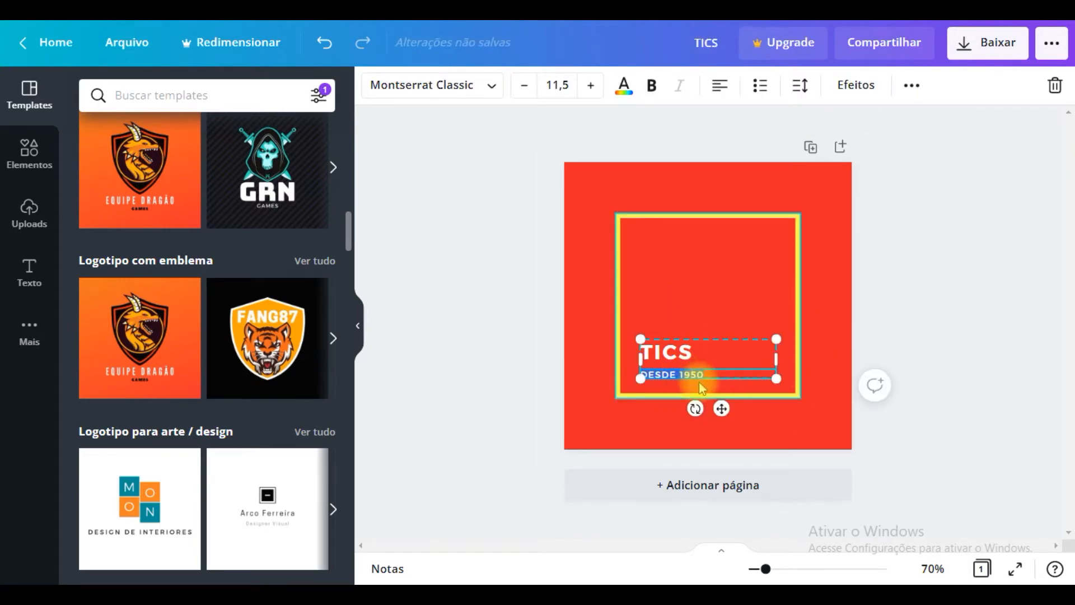
{"action": "key", "text": "BackSpace"}
{"action": "type", "text": "TECNOL"}
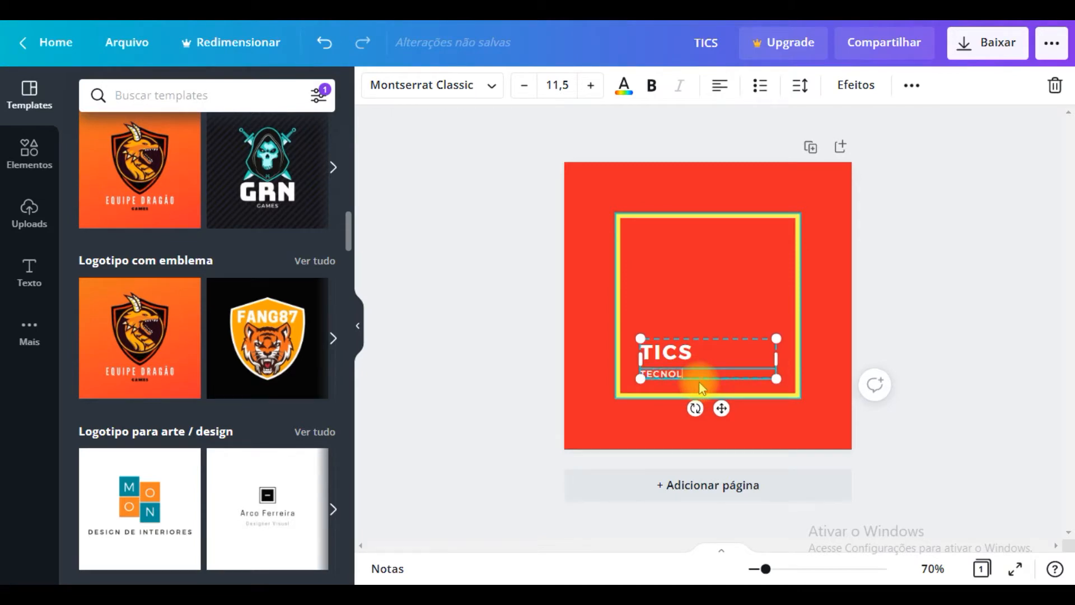
{"action": "type", "text": "OGIAS DA INFORM"}
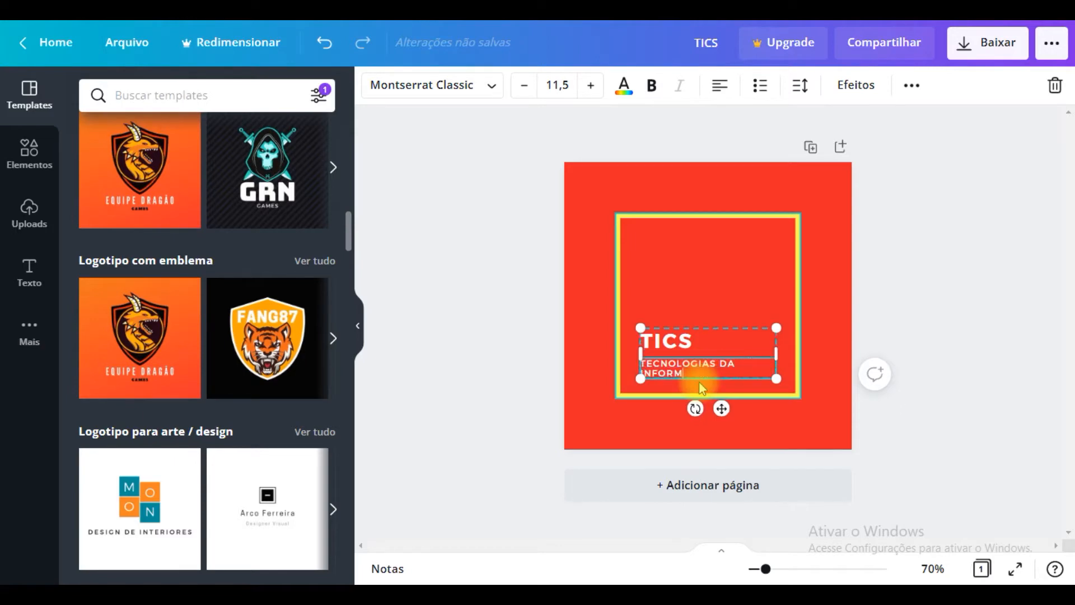
{"action": "type", "text": "AÇÃO E COMUNICAÇÃO"}
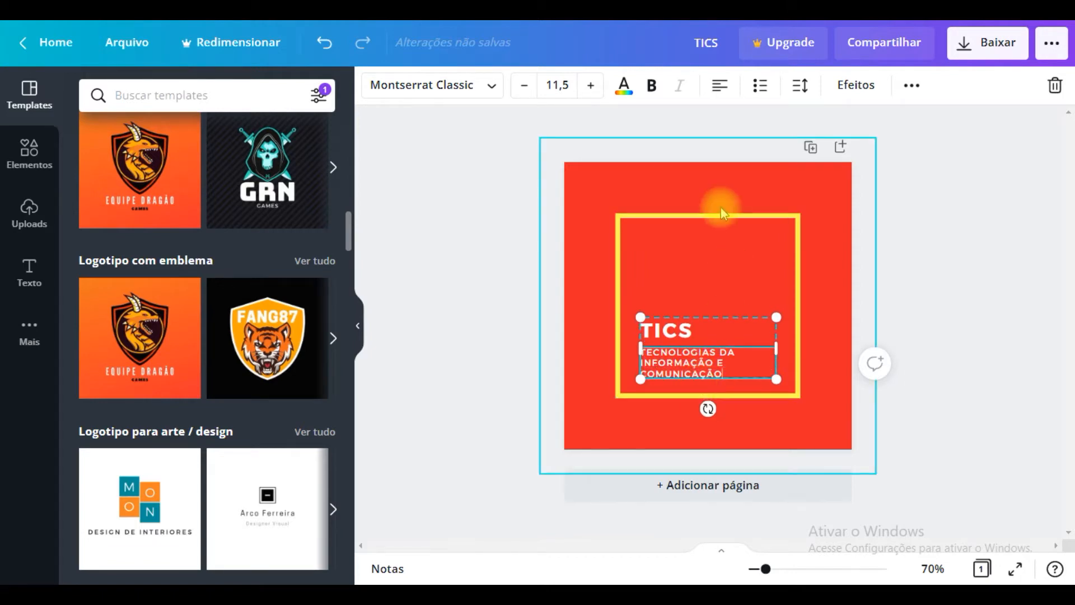
Step: Change the logo's red background to the dark gray from the default colors
{"action": "left_click", "coordinate": [777, 190]}
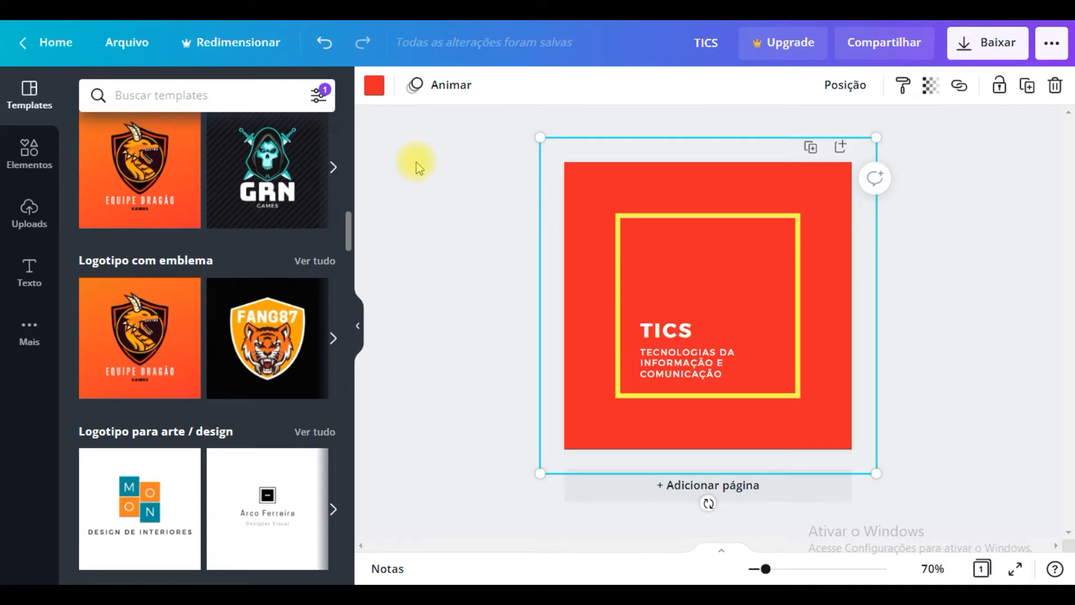
{"action": "left_click", "coordinate": [378, 95]}
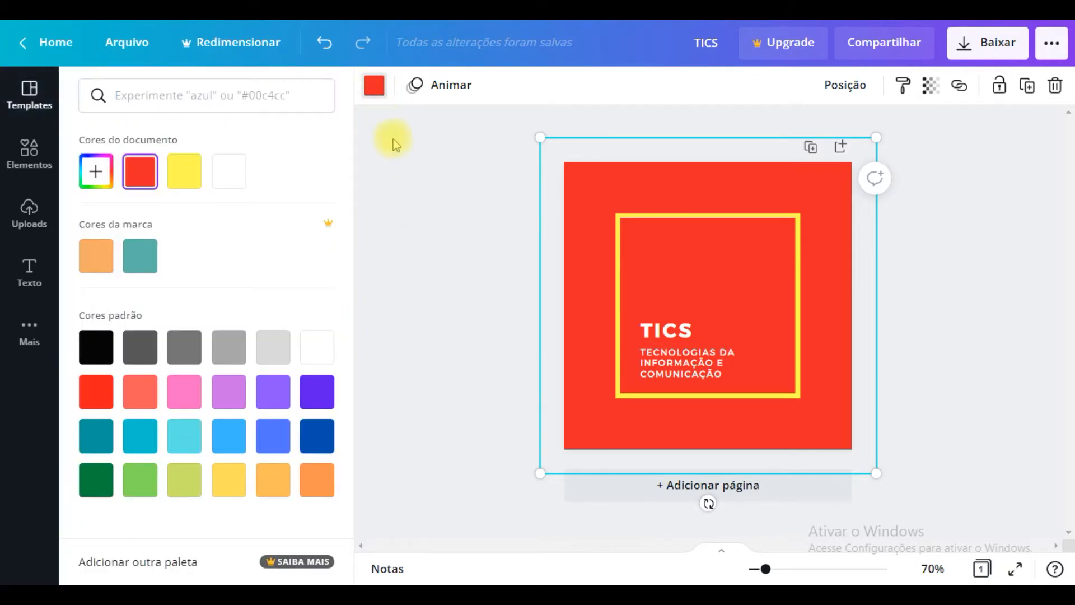
{"action": "left_click", "coordinate": [371, 90]}
{"action": "left_click", "coordinate": [371, 90]}
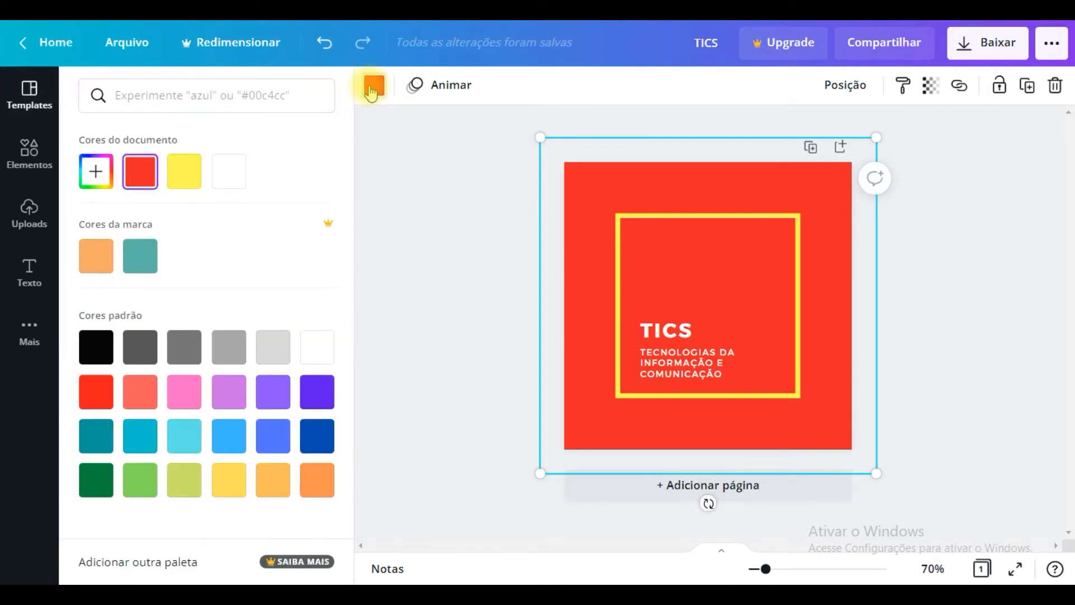
{"action": "left_click", "coordinate": [140, 352]}
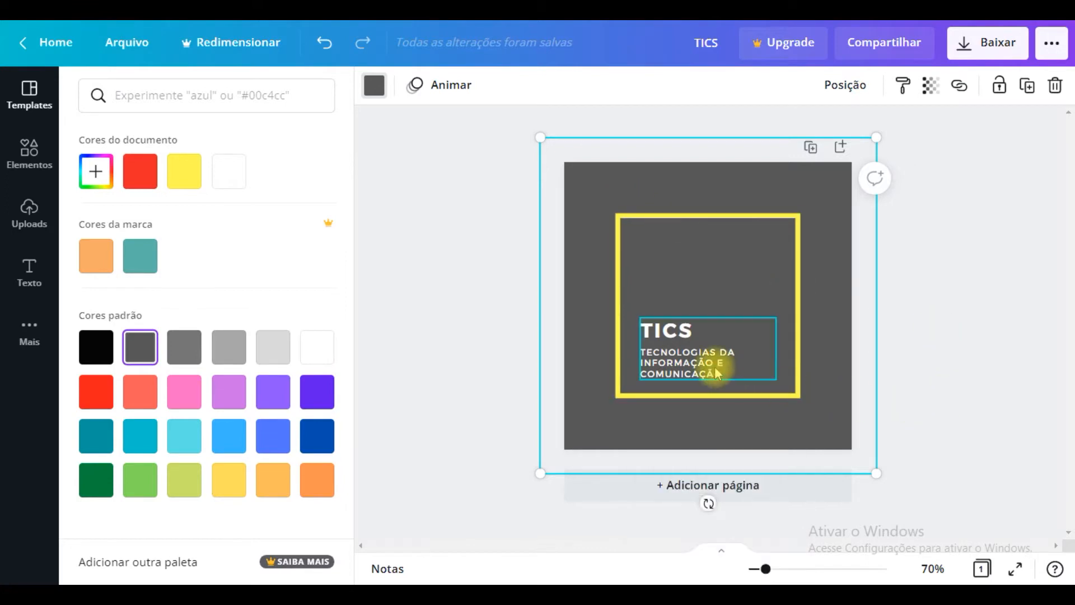
Step: Move the yellow square frame toward the page's upper-left corner and the text block to the lower-right area beneath it
{"action": "left_click", "coordinate": [710, 346]}
{"action": "left_click_drag", "start_coordinate": [722, 336], "coordinate": [708, 233]}
{"action": "left_click", "coordinate": [728, 367]}
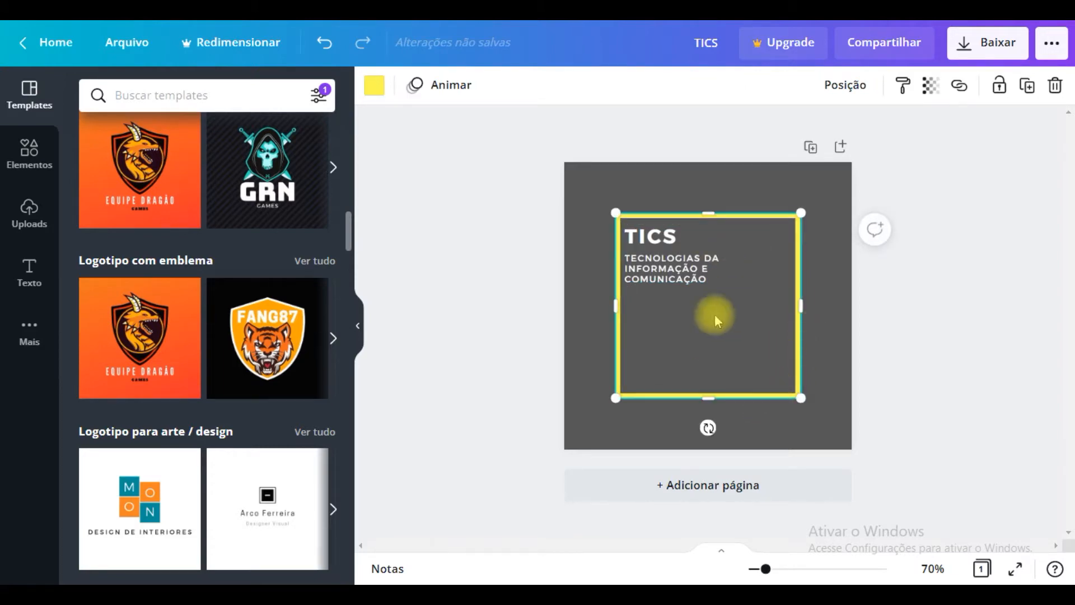
{"action": "left_click_drag", "start_coordinate": [781, 288], "coordinate": [745, 250]}
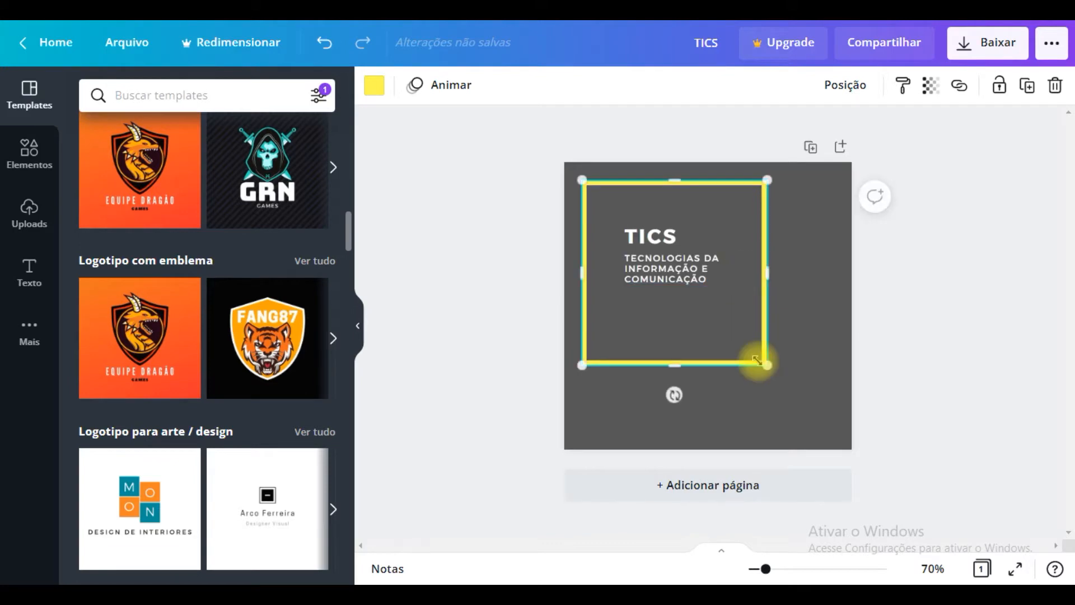
{"action": "left_click", "coordinate": [794, 374]}
{"action": "left_click_drag", "start_coordinate": [672, 288], "coordinate": [746, 428]}
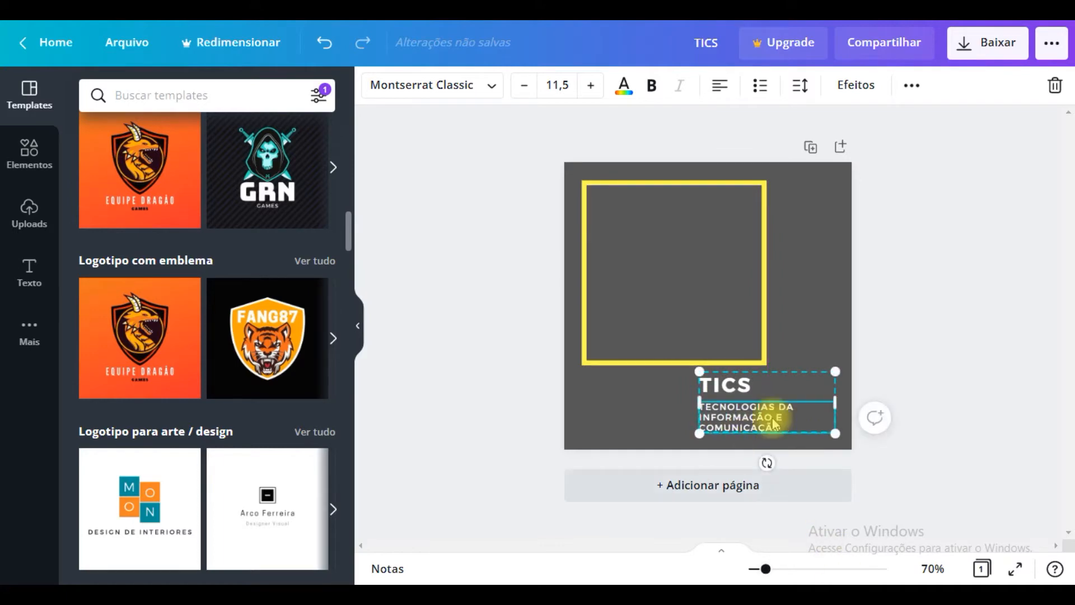
Step: Try Glacial Indifference on the "TICS" heading, and set its font to 29LT Adir
{"action": "left_click", "coordinate": [737, 385]}
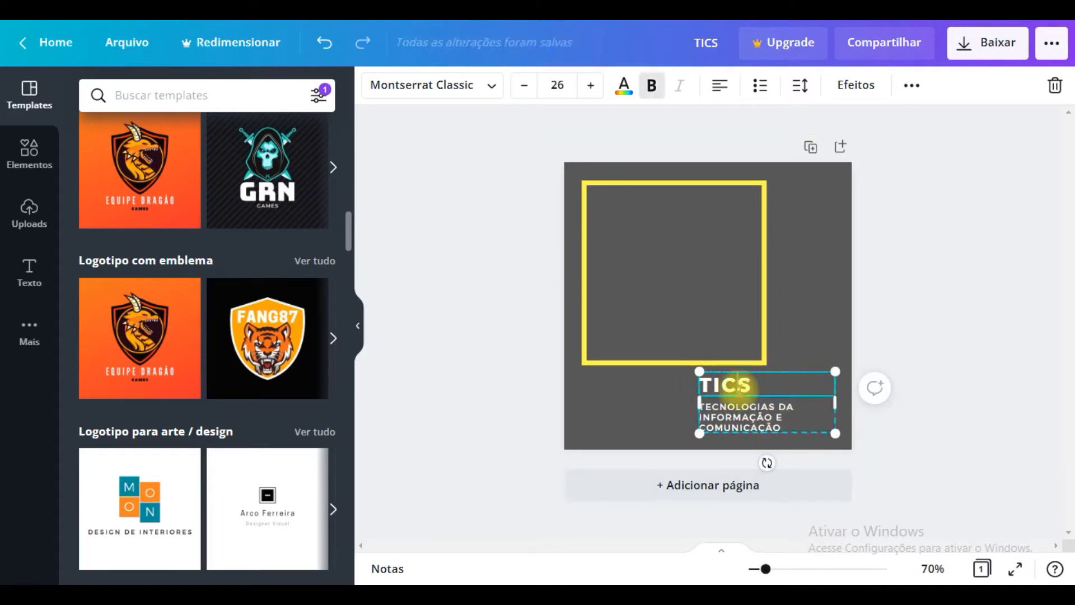
{"action": "left_click_drag", "start_coordinate": [768, 384], "coordinate": [697, 384]}
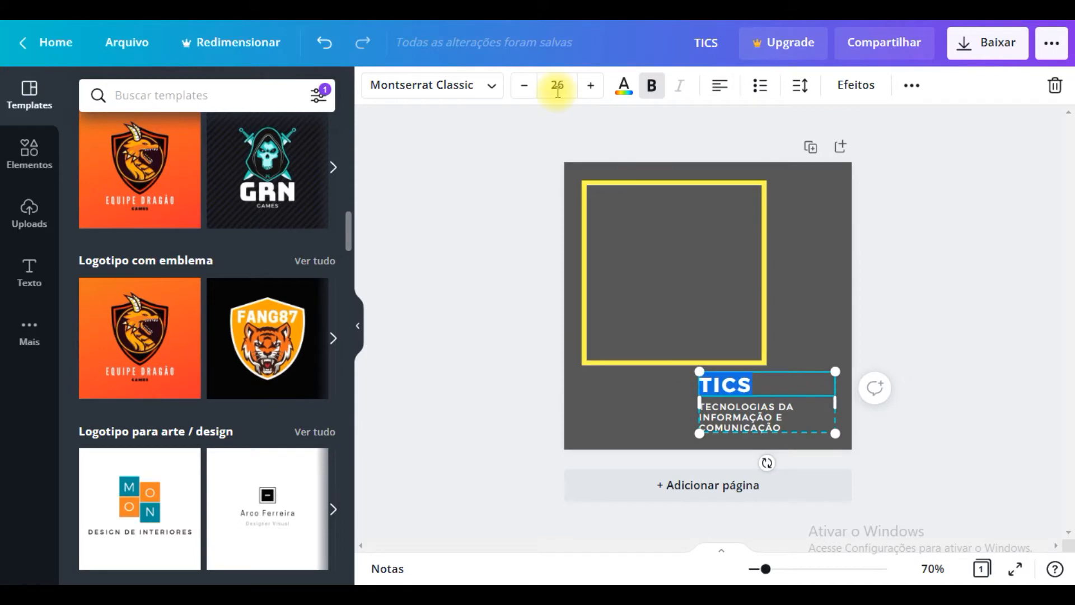
{"action": "left_click", "coordinate": [492, 87]}
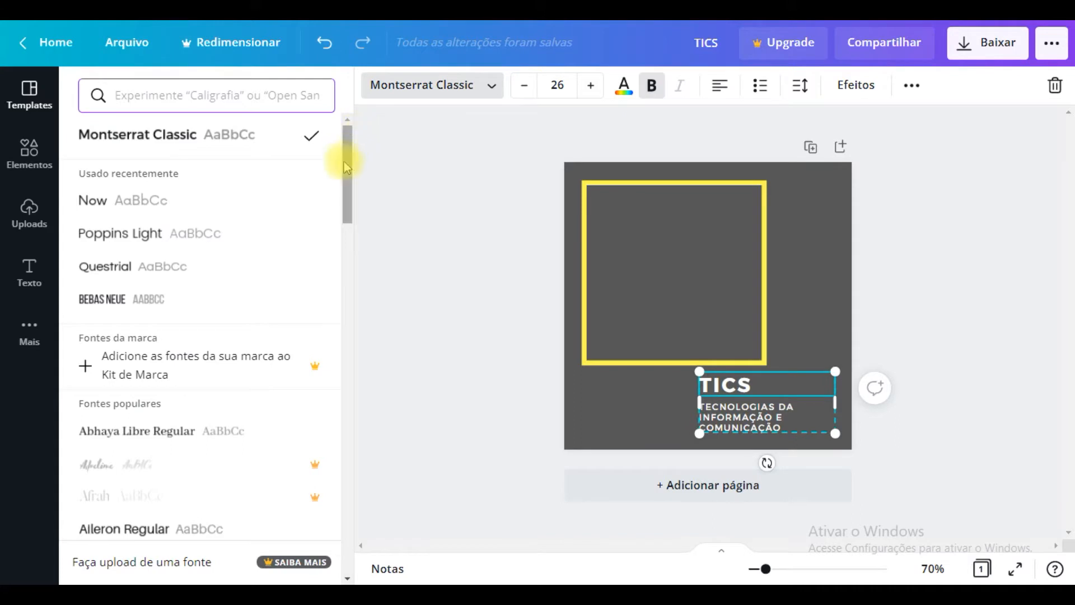
{"action": "mouse_move", "coordinate": [344, 160]}
{"action": "left_mouse_down"}
{"action": "mouse_move", "coordinate": [343, 192]}
{"action": "mouse_move", "coordinate": [345, 160]}
{"action": "left_mouse_up"}
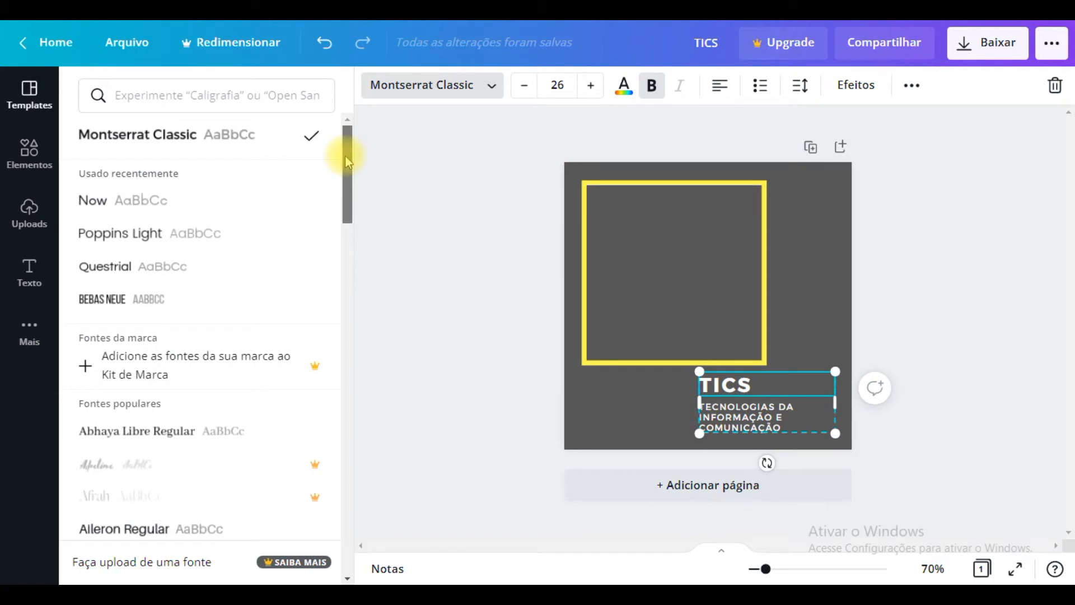
{"action": "left_click_drag", "start_coordinate": [346, 161], "coordinate": [347, 166]}
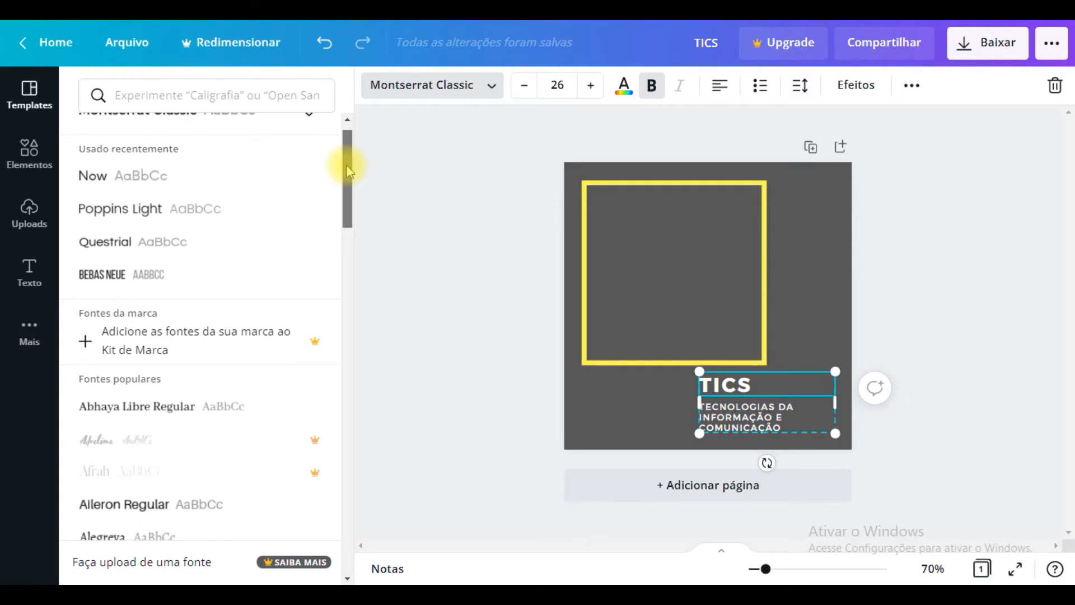
{"action": "left_click_drag", "start_coordinate": [347, 166], "coordinate": [348, 184]}
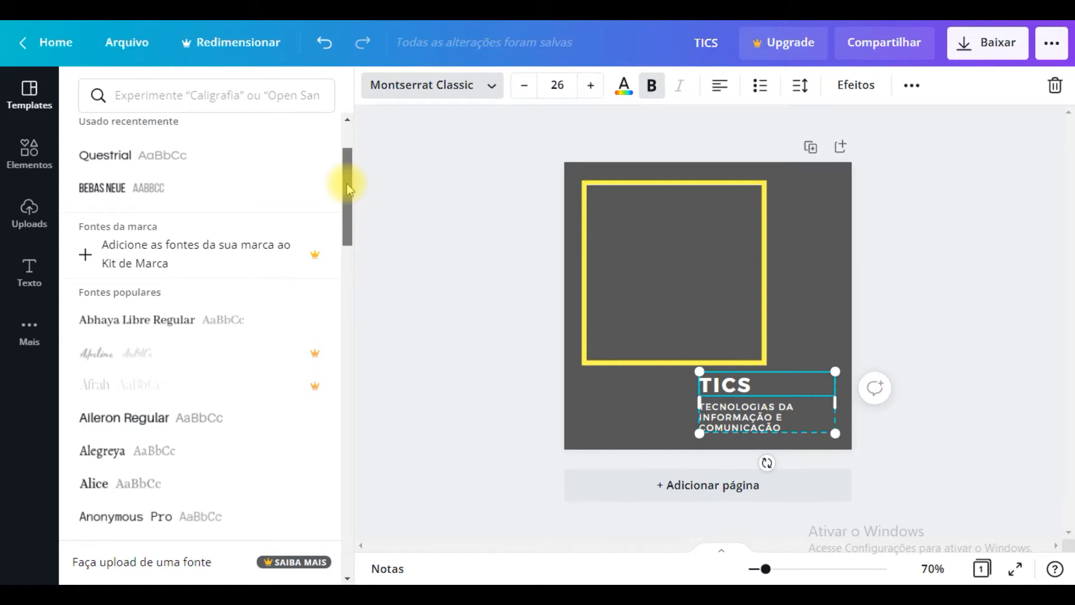
{"action": "left_click_drag", "start_coordinate": [348, 184], "coordinate": [343, 253]}
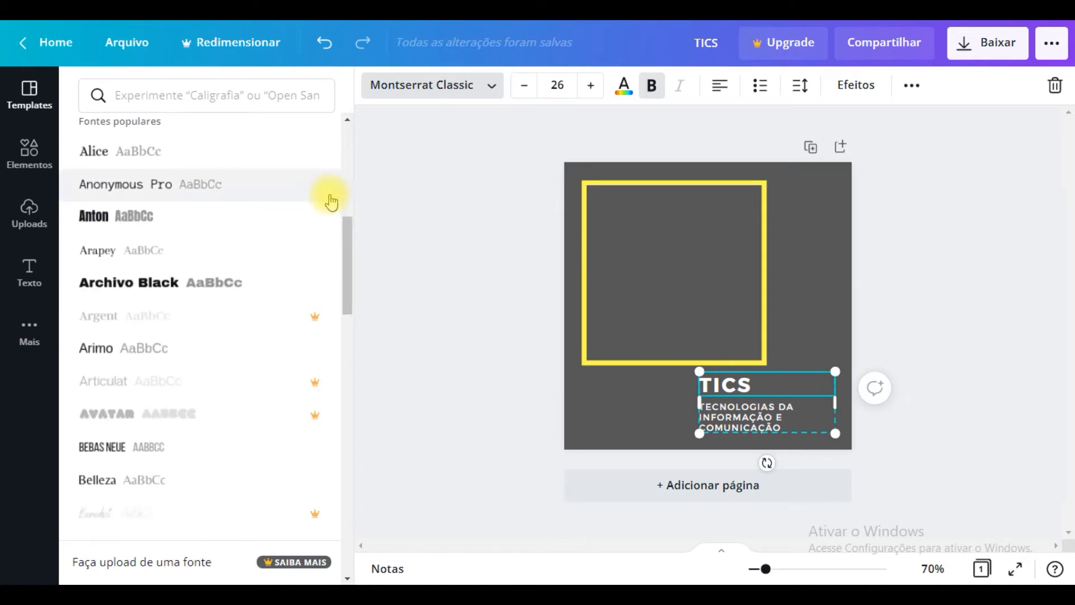
{"action": "left_click_drag", "start_coordinate": [347, 231], "coordinate": [346, 412]}
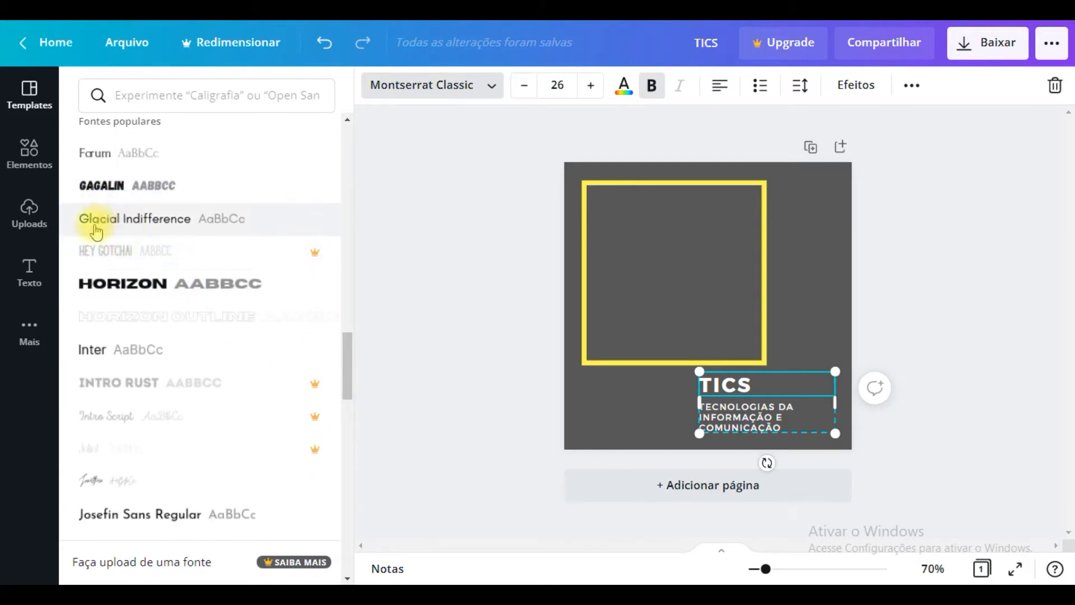
{"action": "left_click", "coordinate": [164, 228]}
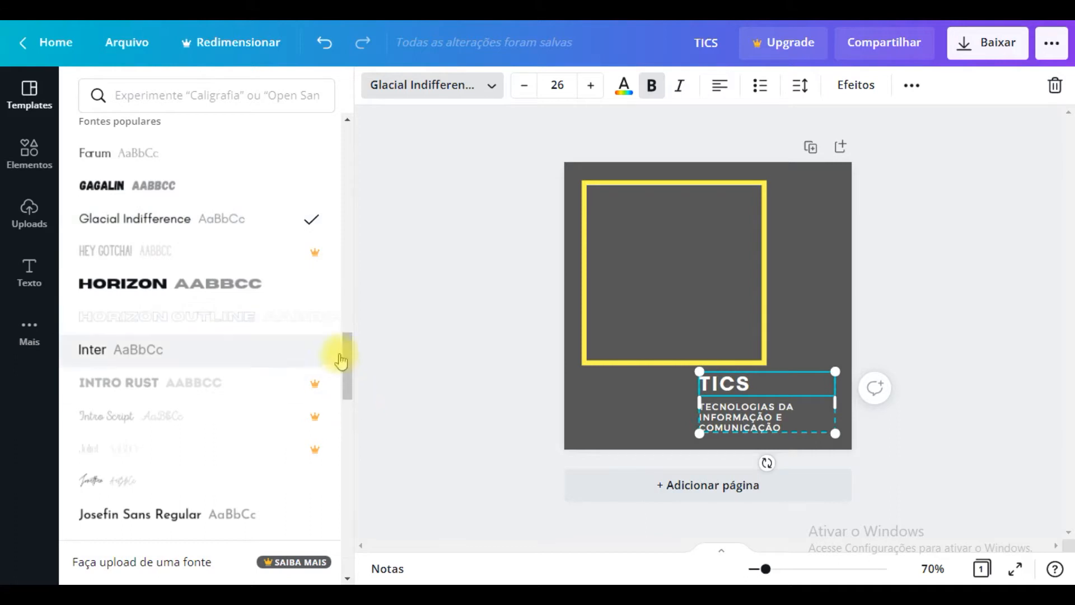
{"action": "left_click_drag", "start_coordinate": [355, 351], "coordinate": [344, 468]}
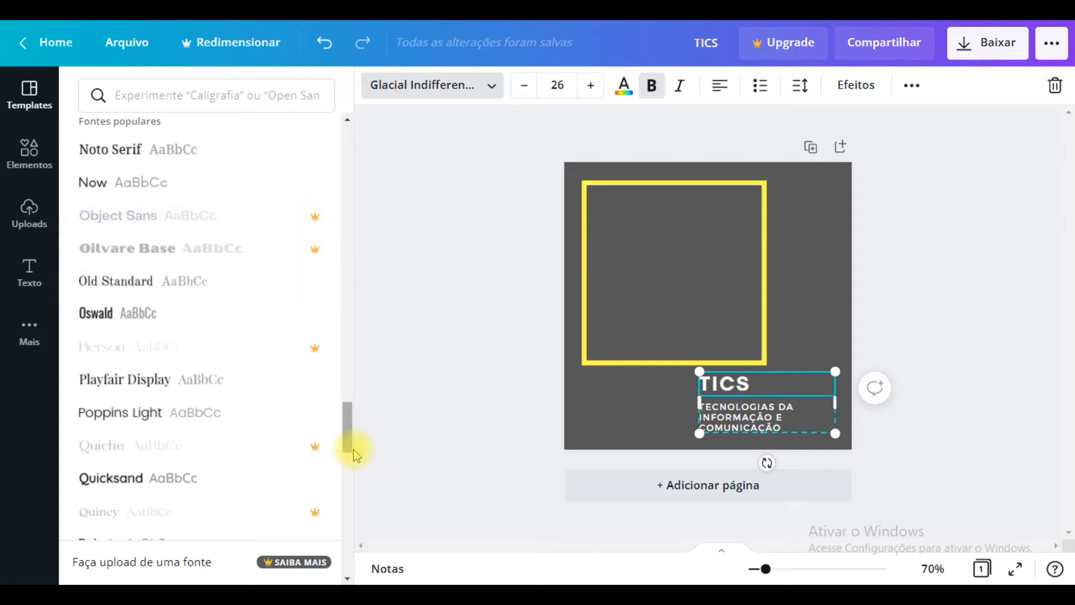
{"action": "left_click_drag", "start_coordinate": [348, 408], "coordinate": [350, 544]}
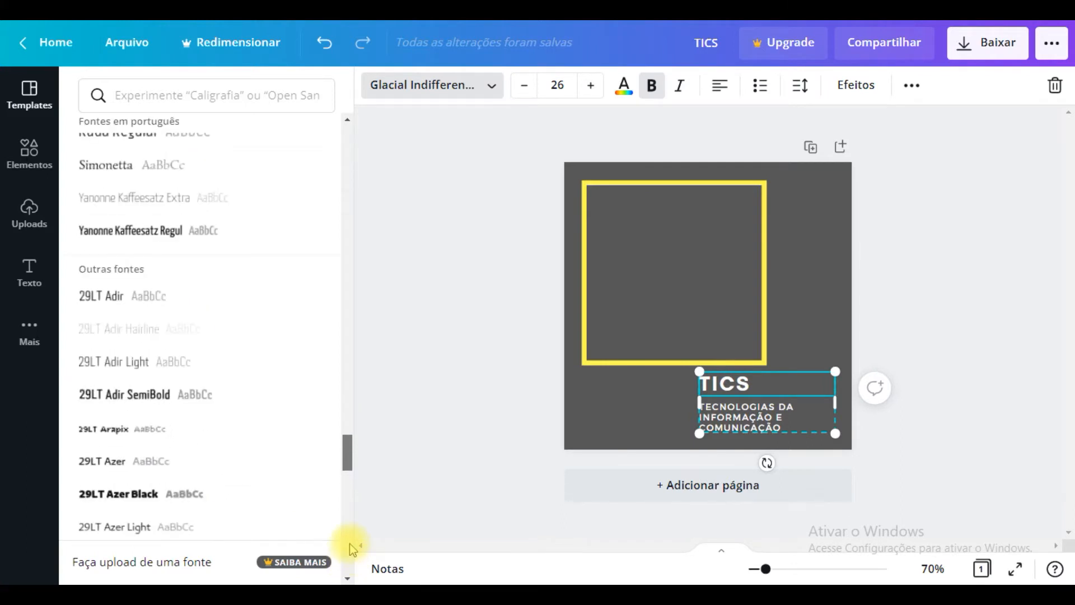
{"action": "left_click", "coordinate": [114, 297]}
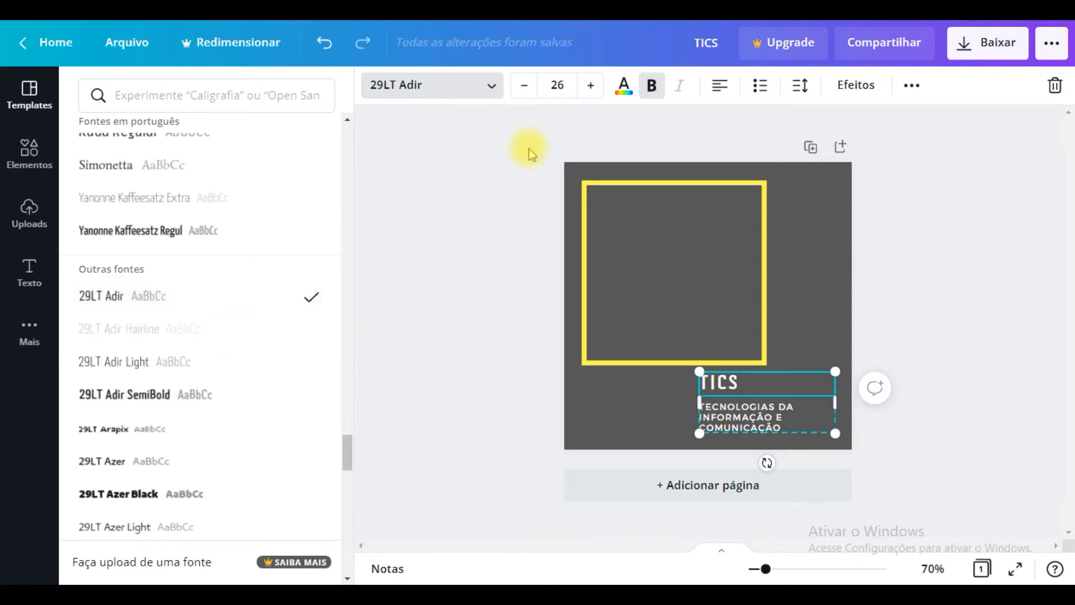
Step: Set the font of the entire tagline under "TICS" to 29LT Azer
{"action": "left_click", "coordinate": [781, 419]}
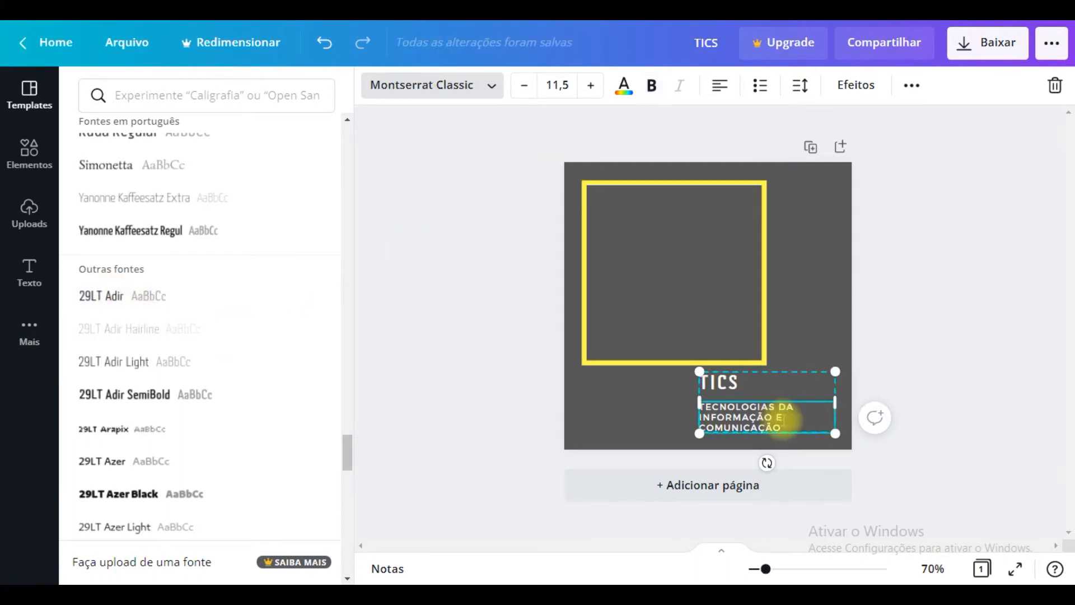
{"action": "left_click_drag", "start_coordinate": [787, 429], "coordinate": [704, 402]}
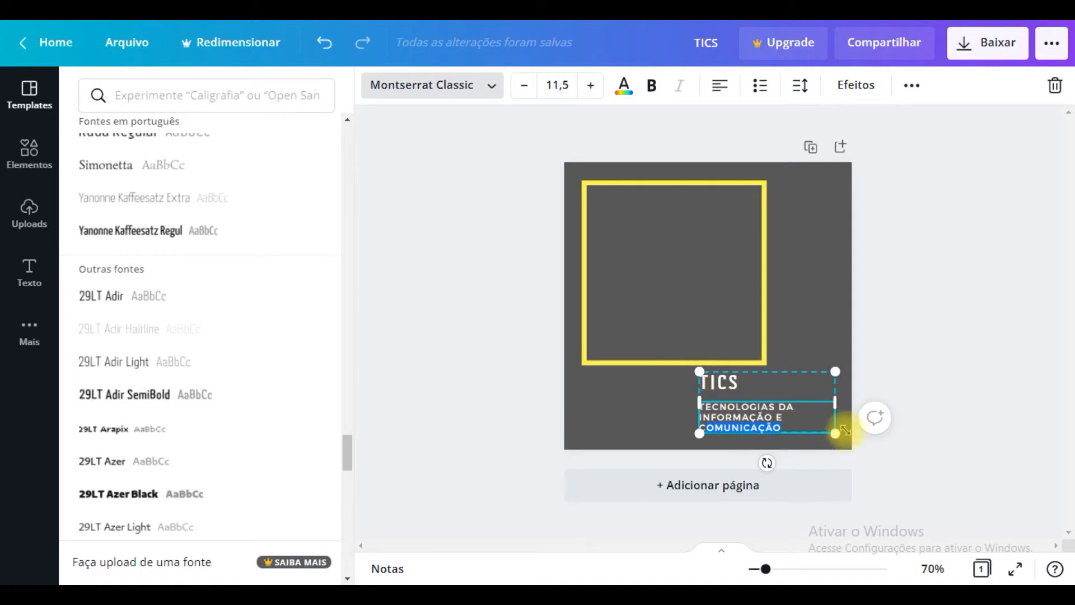
{"action": "left_click", "coordinate": [825, 426]}
{"action": "left_click_drag", "start_coordinate": [825, 426], "coordinate": [700, 404]}
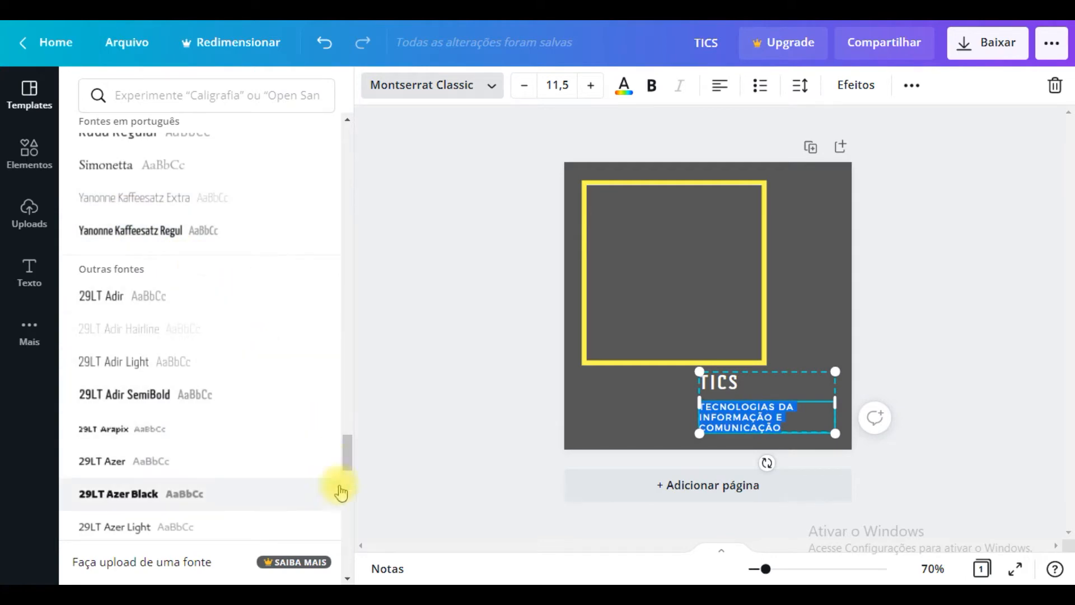
{"action": "left_click_drag", "start_coordinate": [348, 448], "coordinate": [347, 462]}
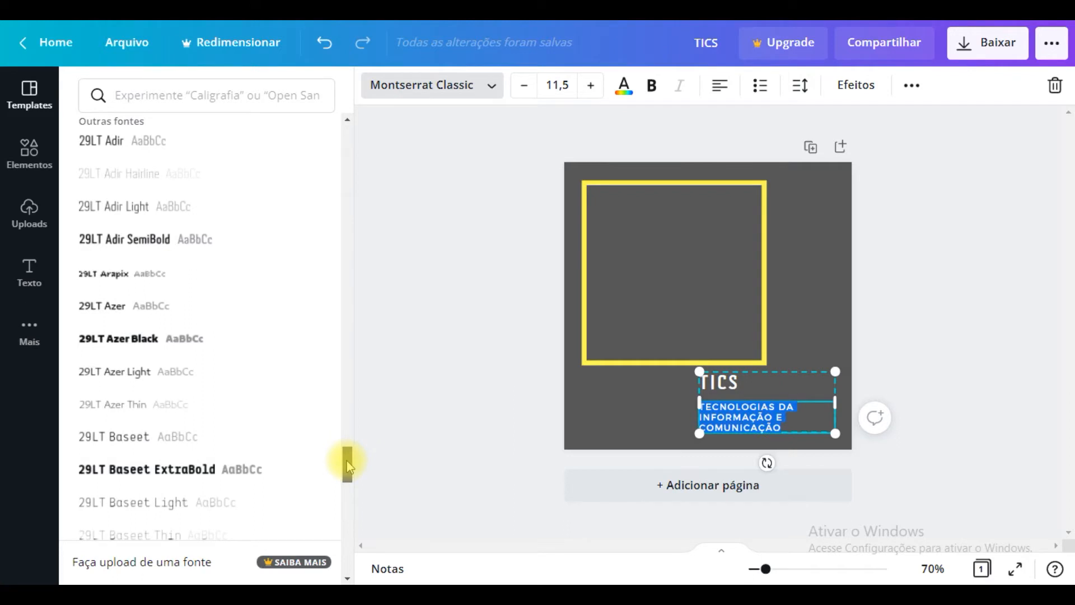
{"action": "left_click", "coordinate": [105, 310]}
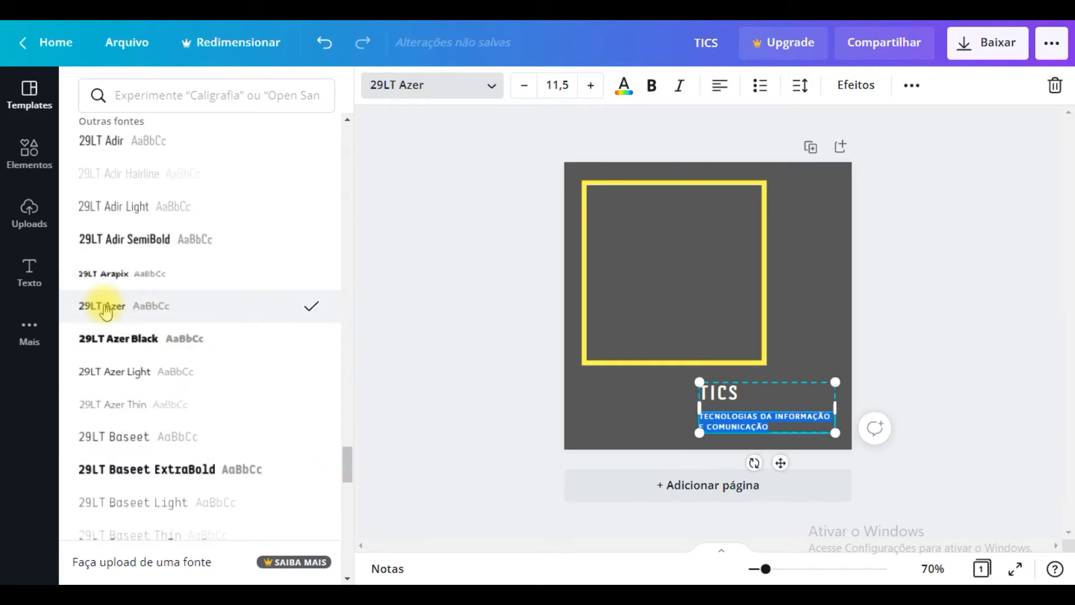
{"action": "left_click", "coordinate": [831, 314]}
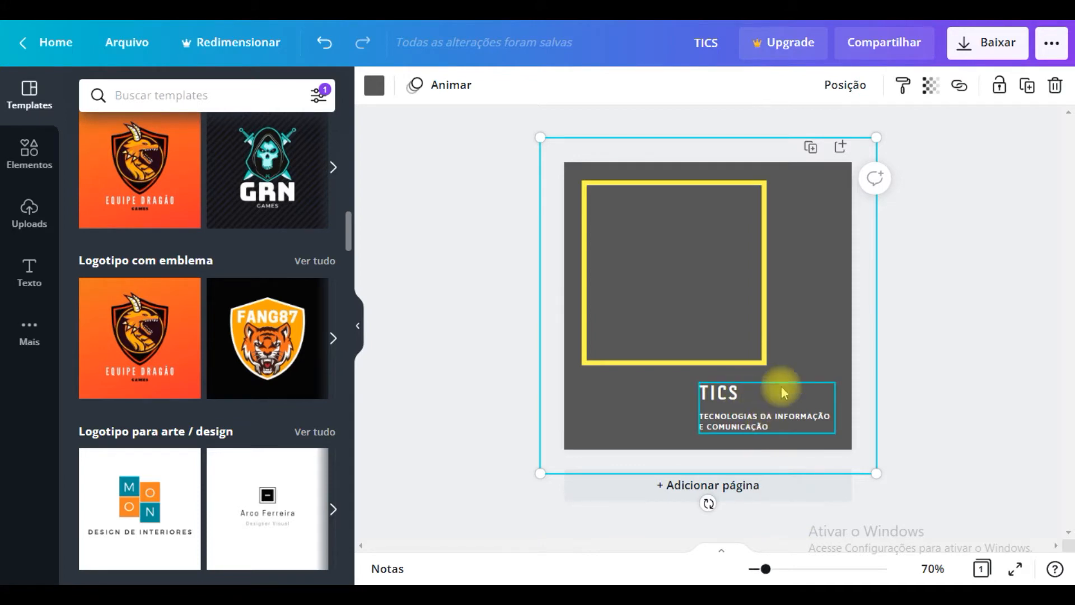
Step: Enlarge the grouped text block toward its upper left until the tagline reaches font size 14,4
{"action": "left_click", "coordinate": [746, 430]}
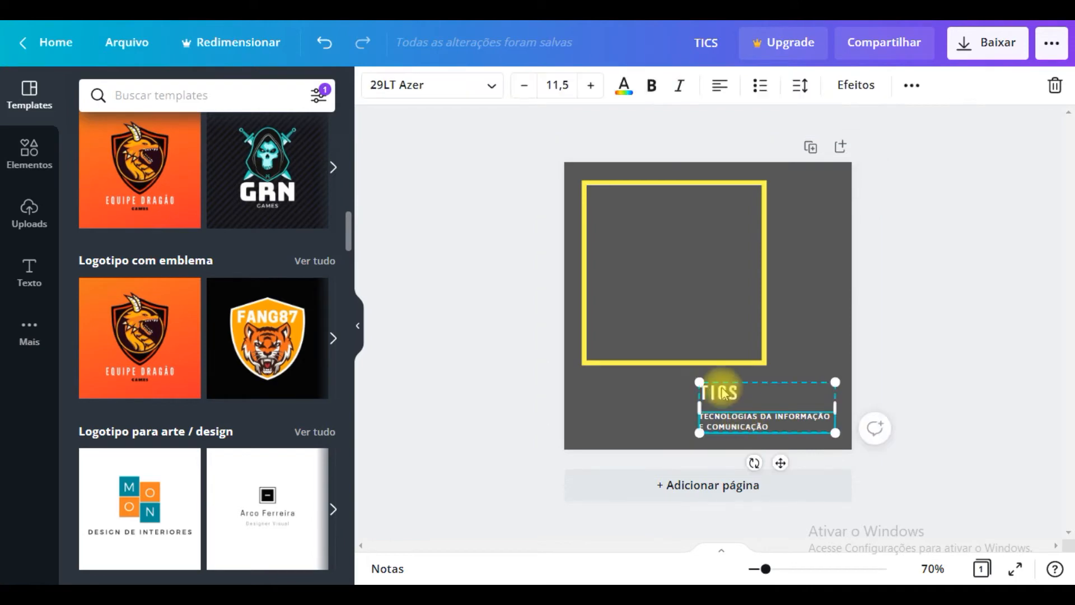
{"action": "left_click_drag", "start_coordinate": [699, 379], "coordinate": [670, 355]}
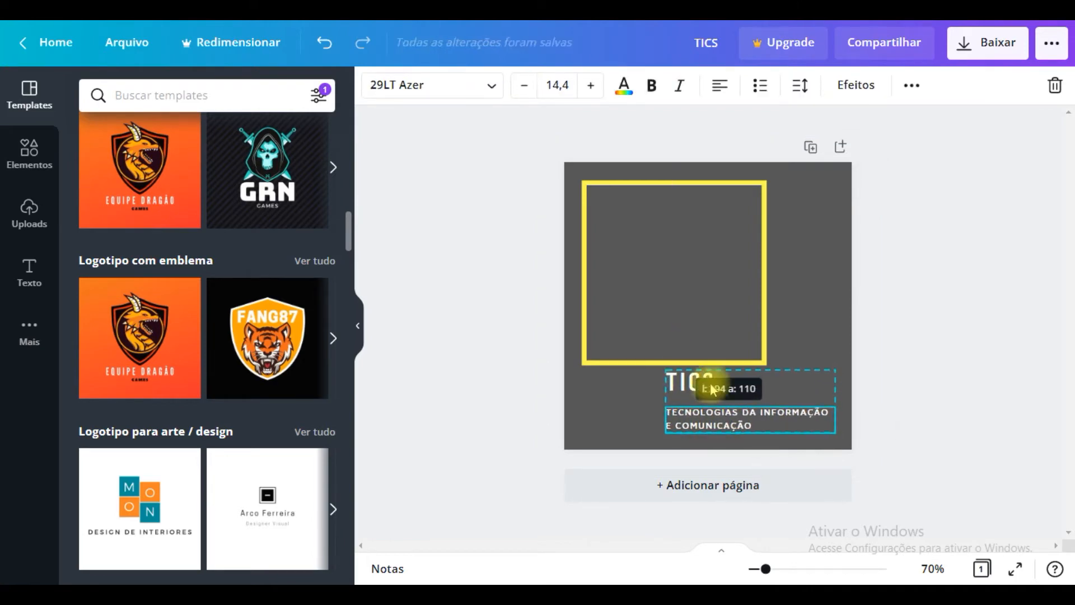
{"action": "left_click", "coordinate": [807, 388]}
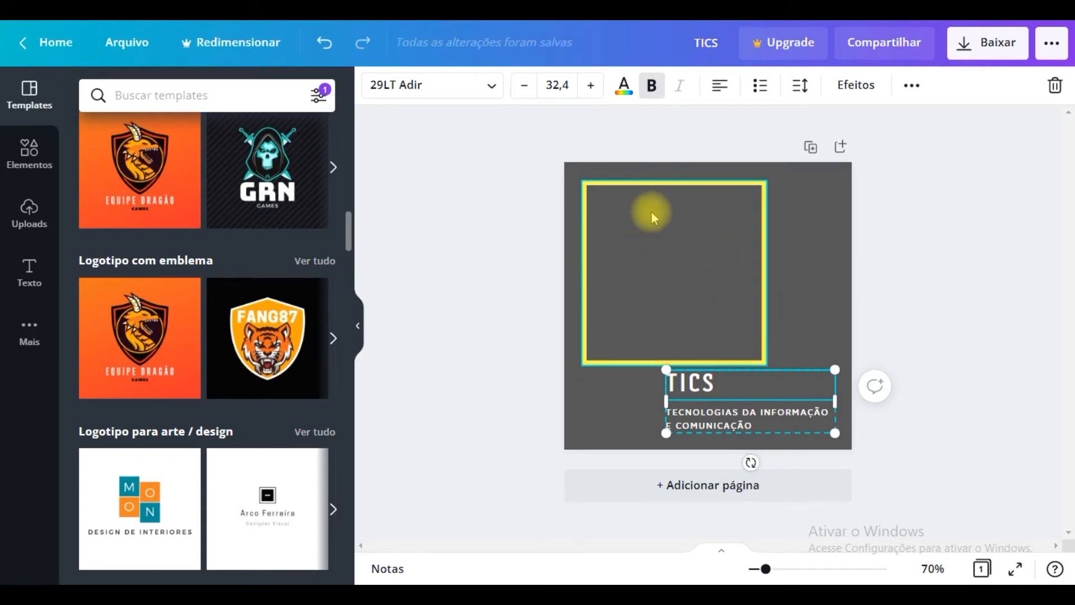
Step: Align the "TICS" heading to the right within its text block
{"action": "left_click", "coordinate": [780, 384]}
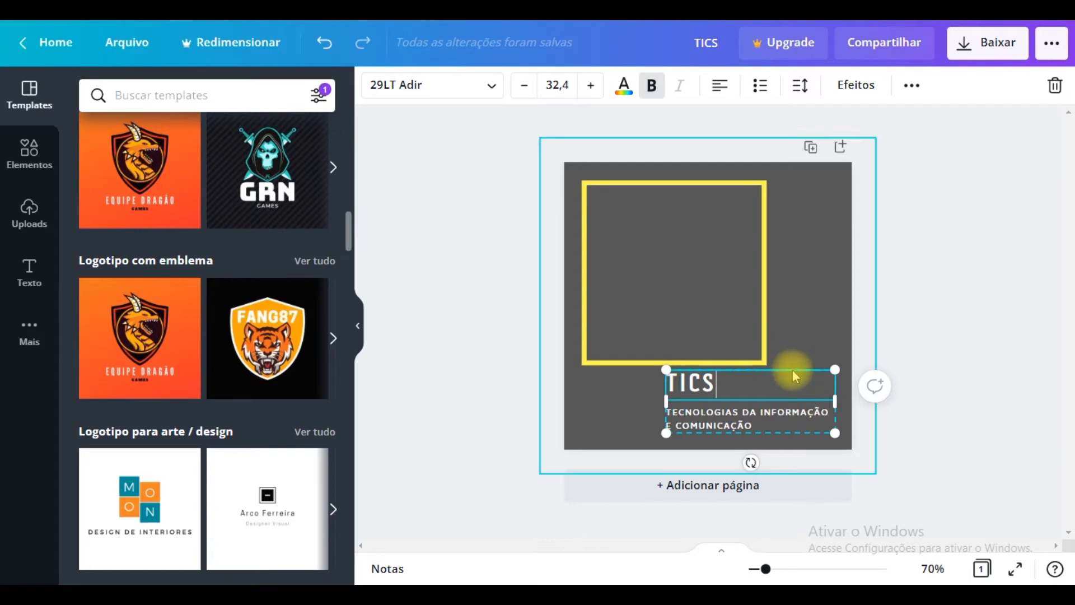
{"action": "left_click", "coordinate": [720, 90]}
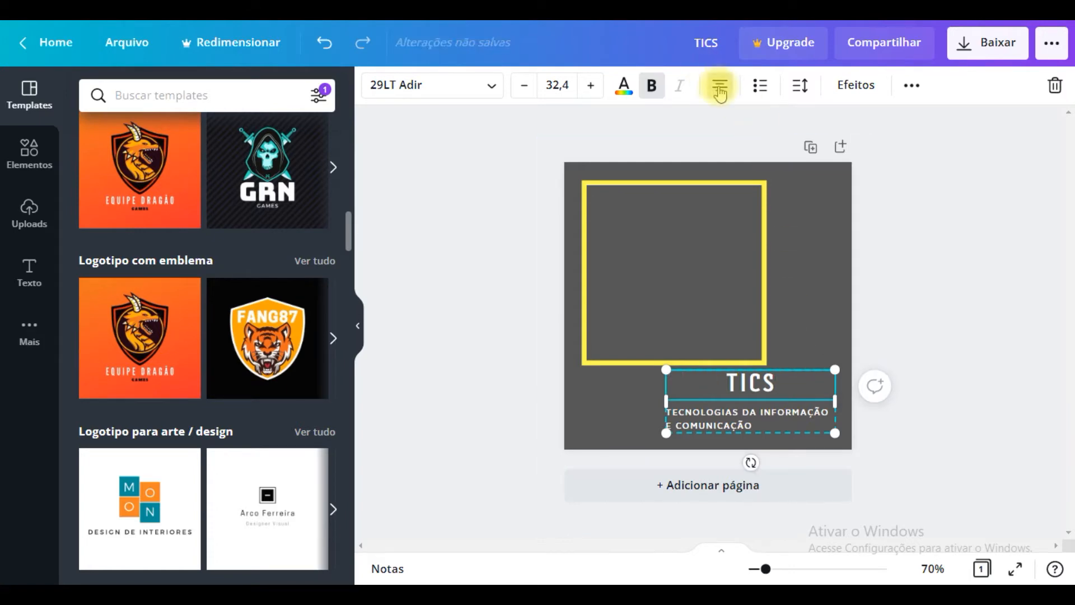
{"action": "left_click", "coordinate": [720, 90]}
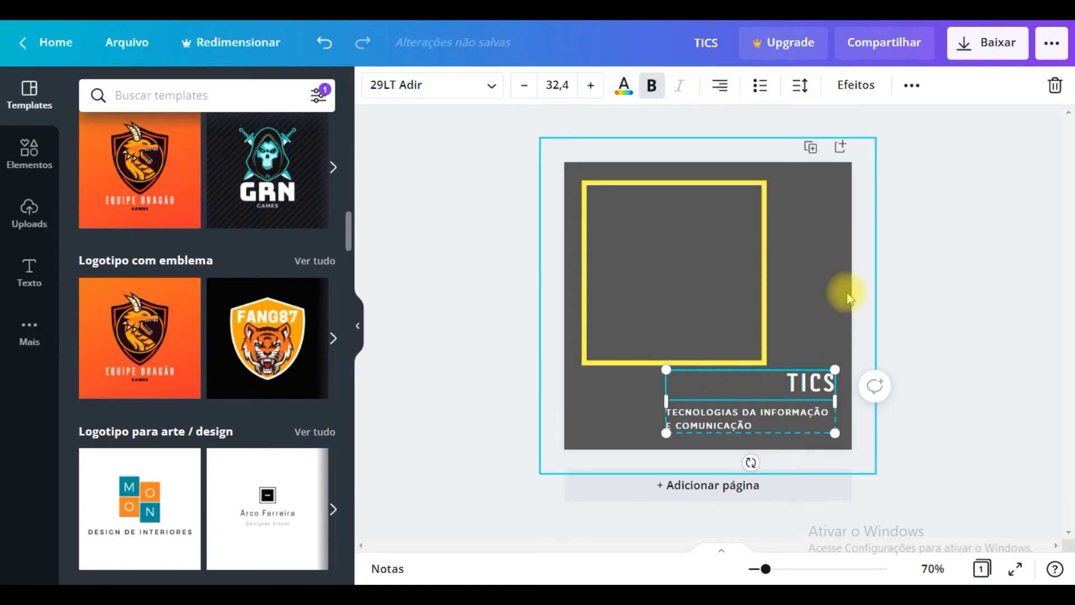
Step: Align the two-line tagline under "TICS" to the right within its text block
{"action": "left_click", "coordinate": [807, 420]}
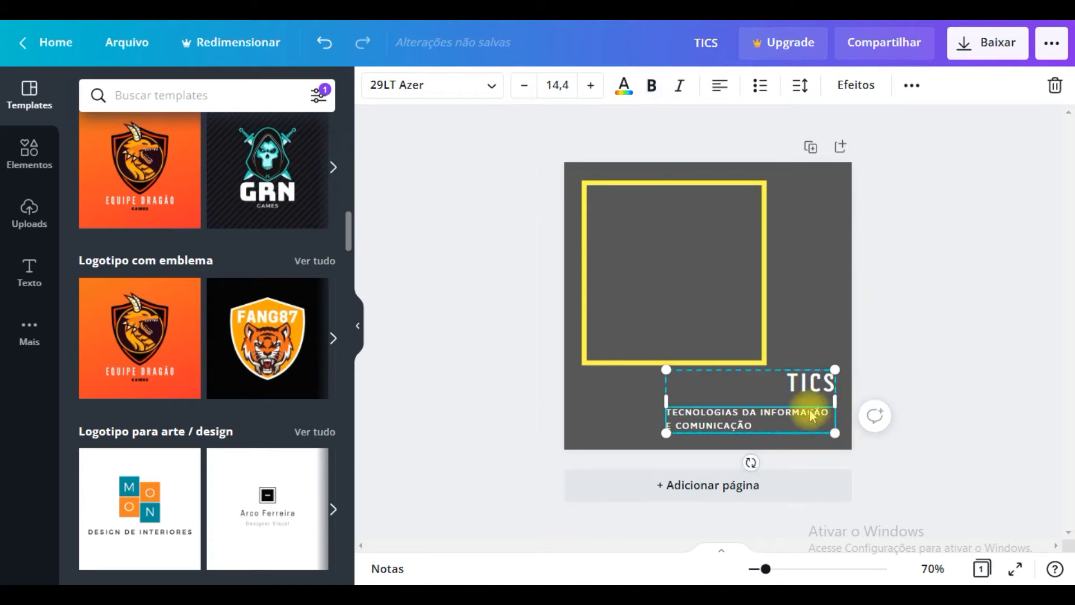
{"action": "left_click", "coordinate": [720, 88]}
{"action": "left_click", "coordinate": [720, 88]}
{"action": "left_click", "coordinate": [843, 261]}
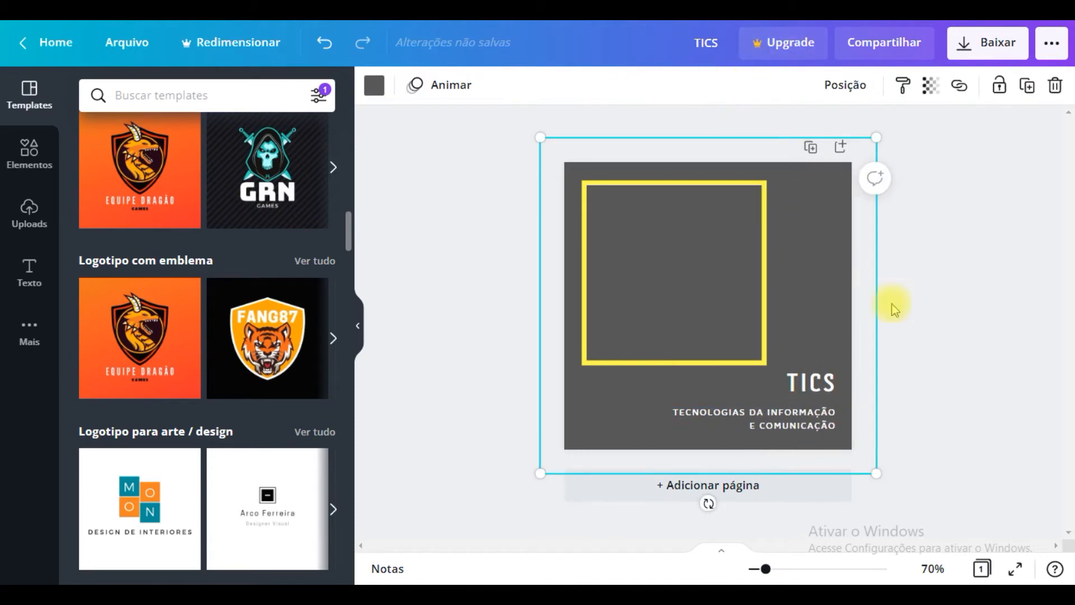
{"action": "left_click", "coordinate": [969, 373]}
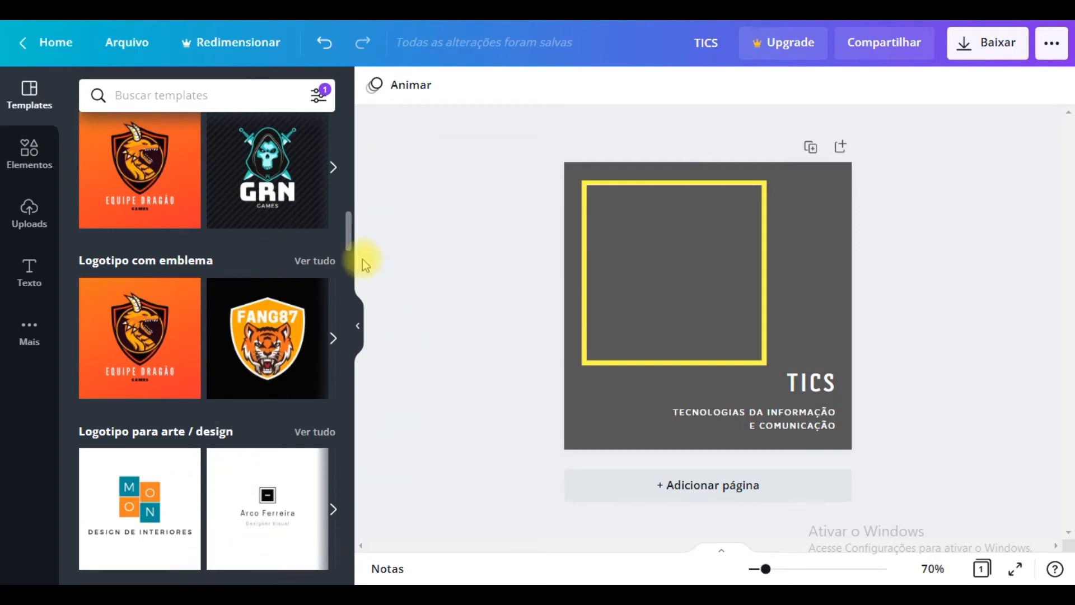
{"action": "left_click_drag", "start_coordinate": [350, 228], "coordinate": [351, 123]}
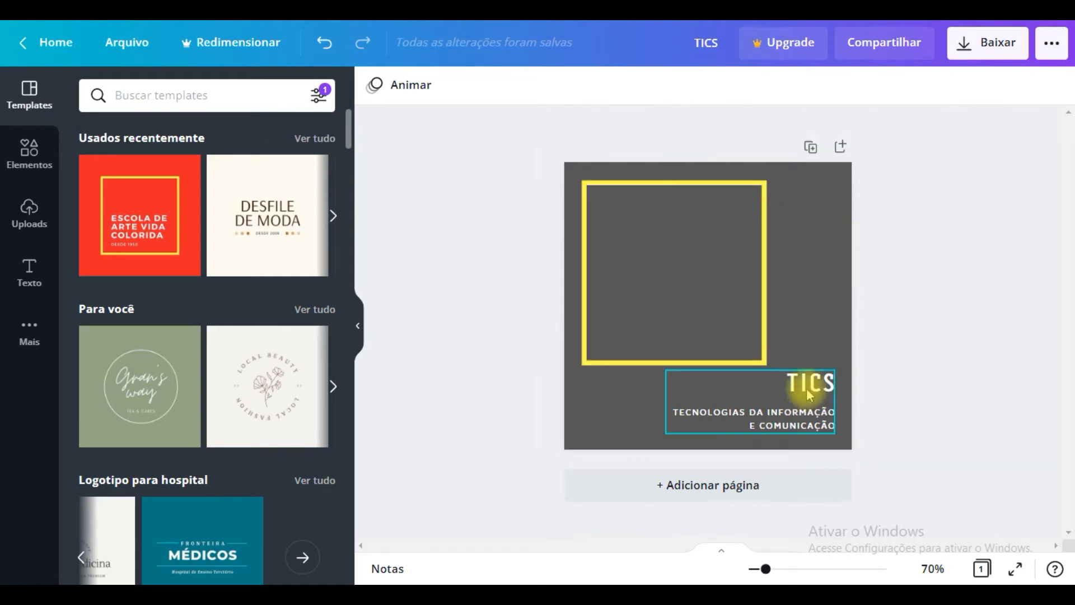
{"action": "left_click", "coordinate": [831, 295]}
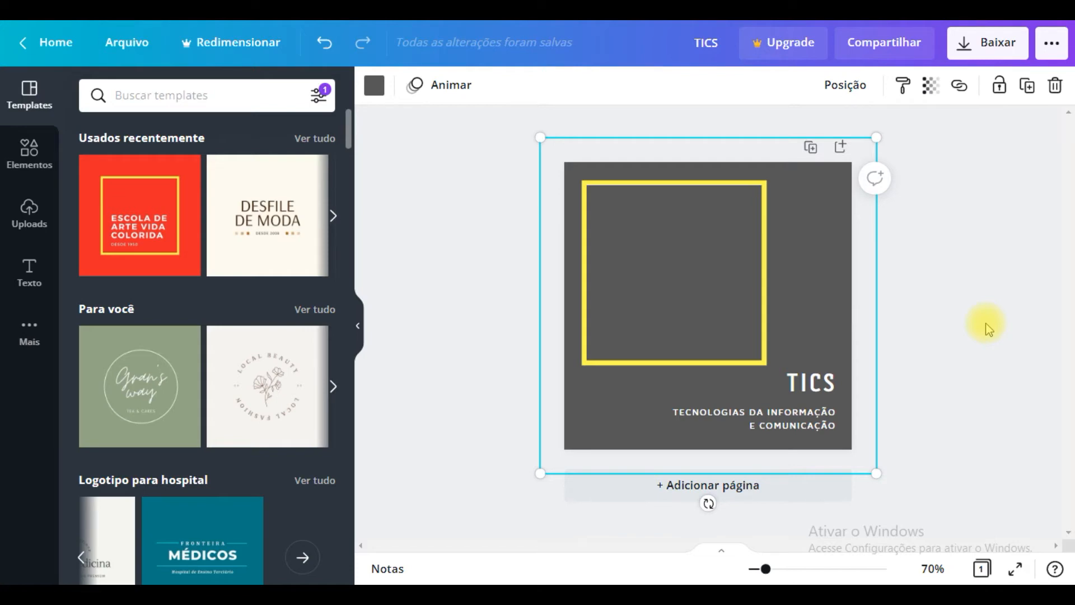
{"action": "left_click", "coordinate": [970, 387]}
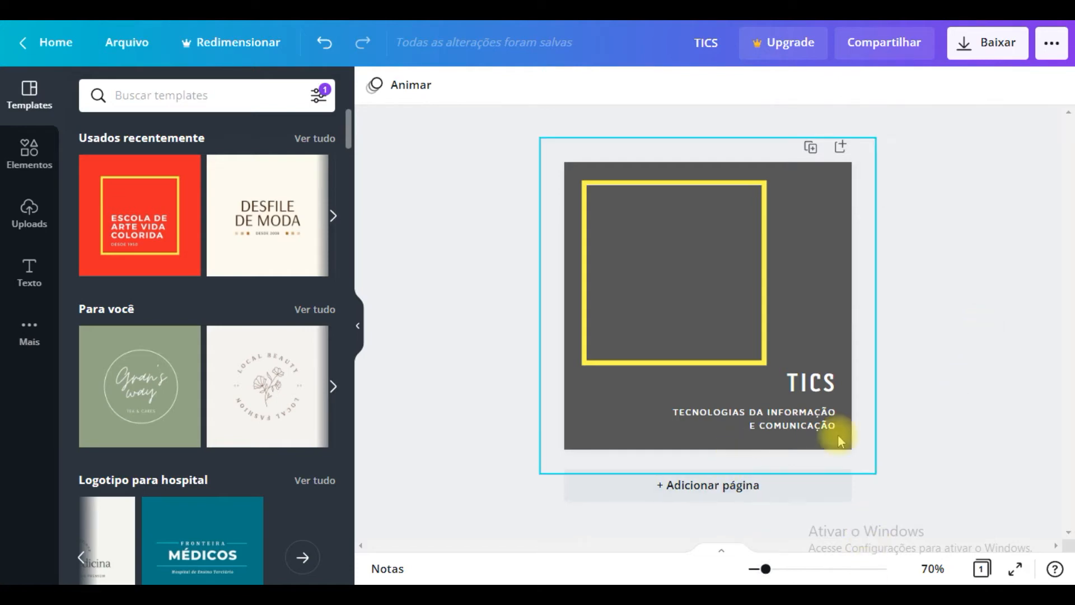
Step: Add a blank second page to the design and open the library of graphic elements
{"action": "left_click", "coordinate": [727, 486]}
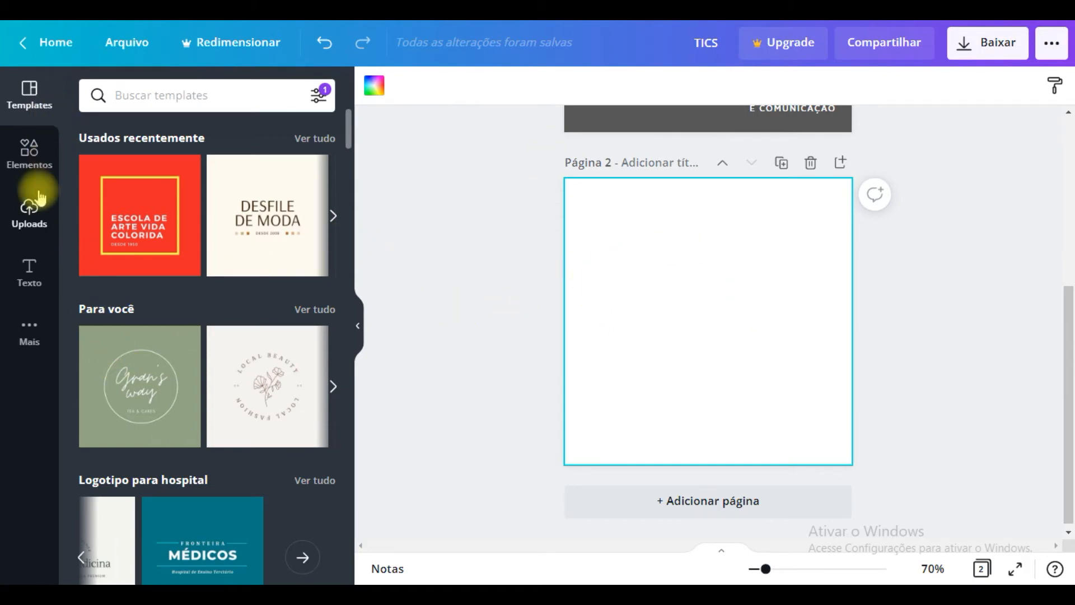
{"action": "left_click", "coordinate": [35, 165]}
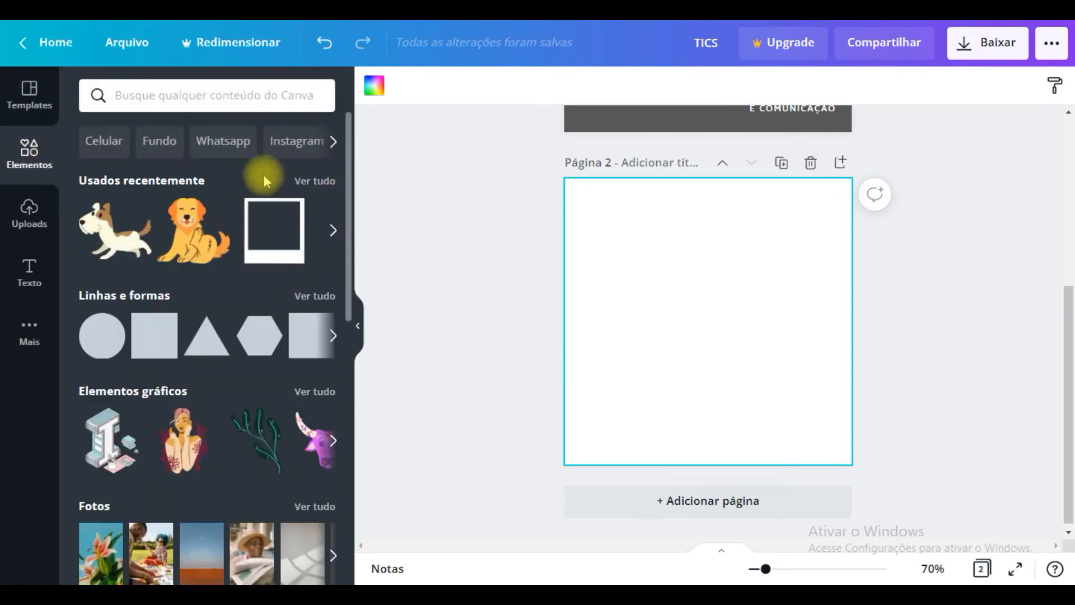
Step: Try the carrot-costume character from the recently used elements on page 2, and delete it
{"action": "left_click", "coordinate": [332, 240]}
{"action": "left_click", "coordinate": [332, 240]}
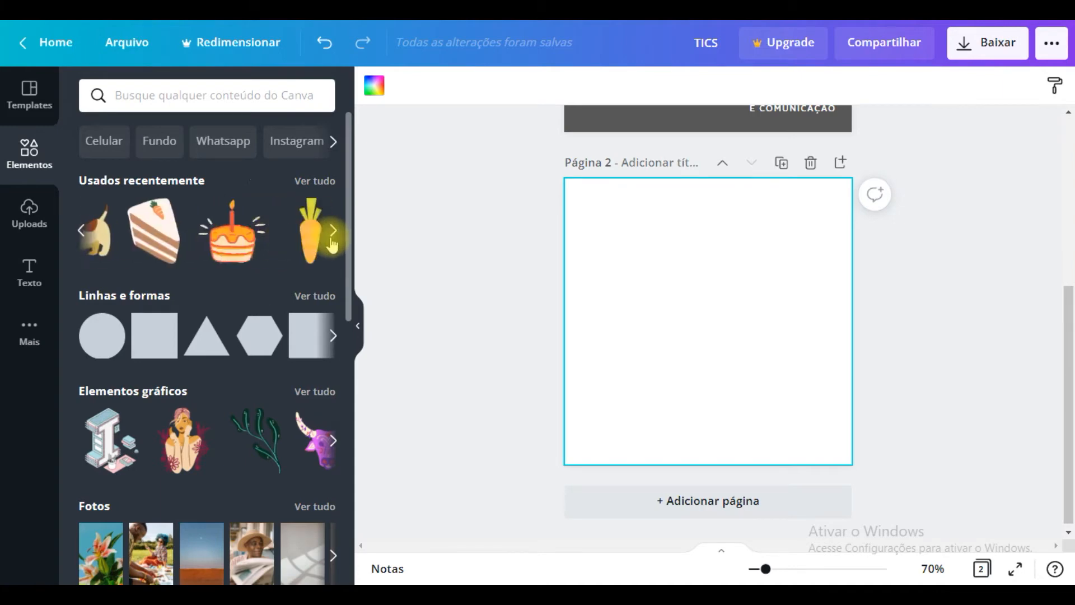
{"action": "left_click", "coordinate": [331, 240]}
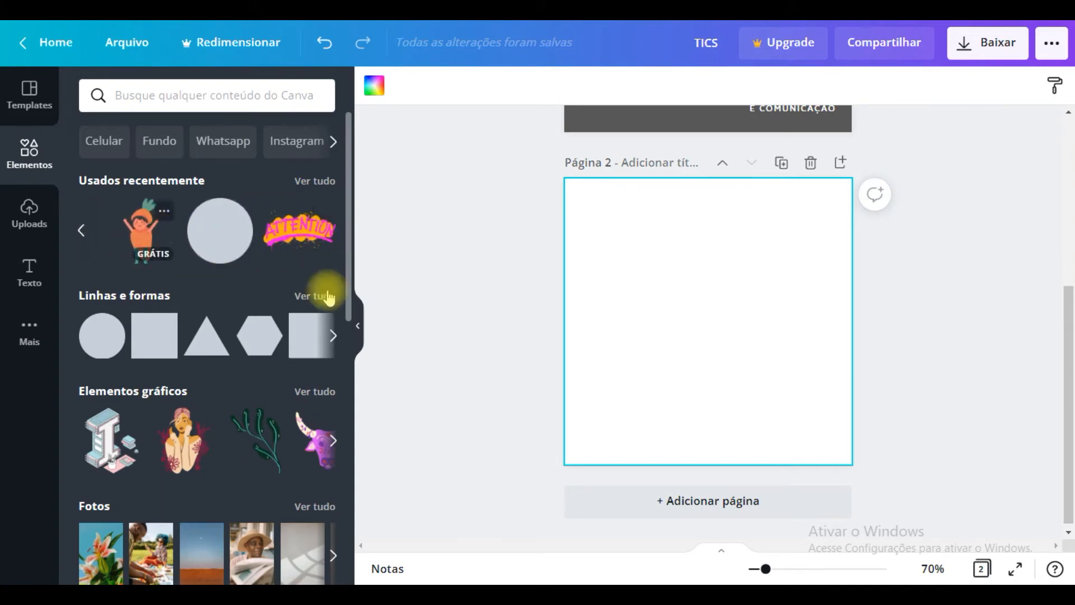
{"action": "left_click", "coordinate": [147, 241]}
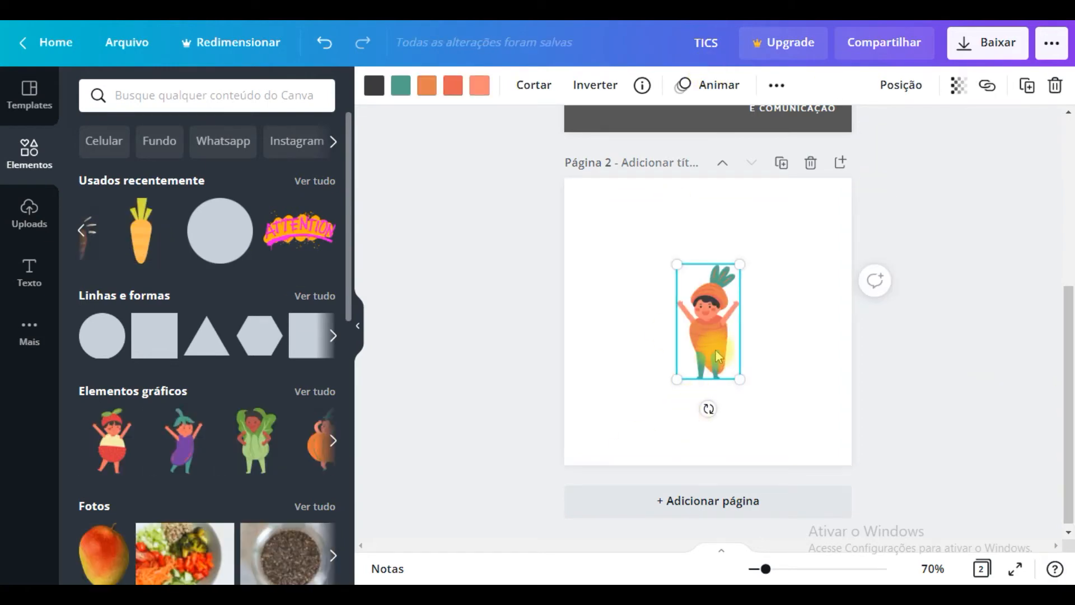
{"action": "key", "text": "Delete"}
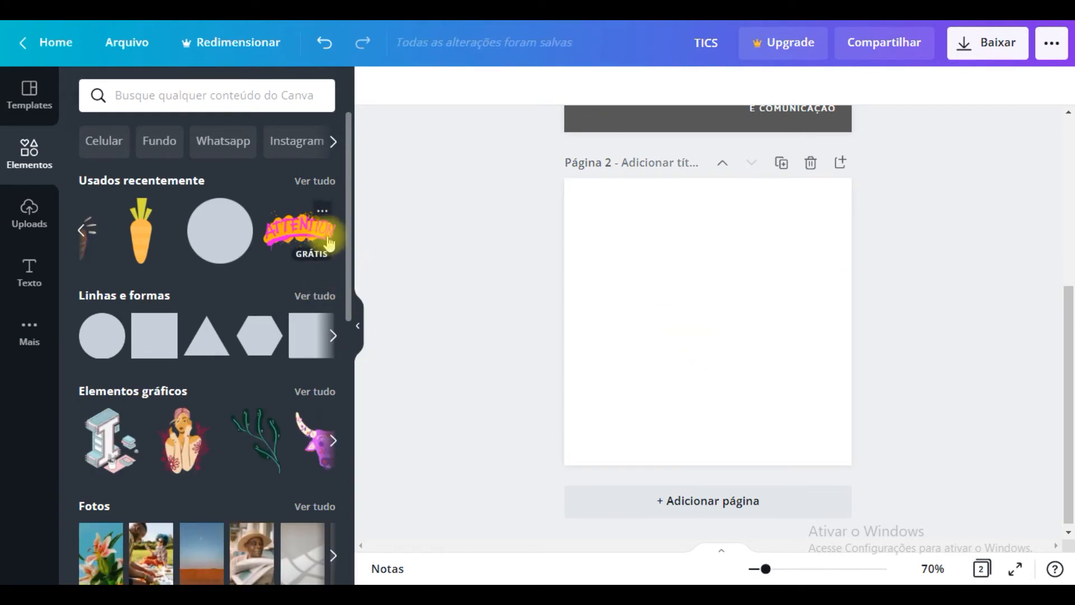
Step: Browse the element library's lines and shapes, graphics, photos, videos, audio, frames and grids
{"action": "left_click_drag", "start_coordinate": [349, 213], "coordinate": [348, 220]}
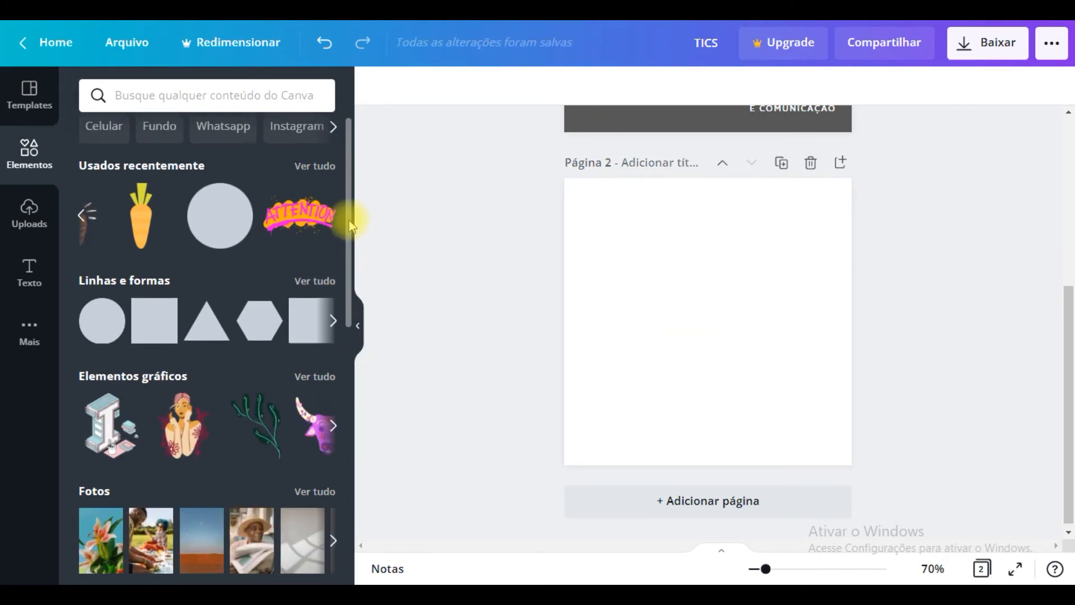
{"action": "left_click", "coordinate": [333, 322]}
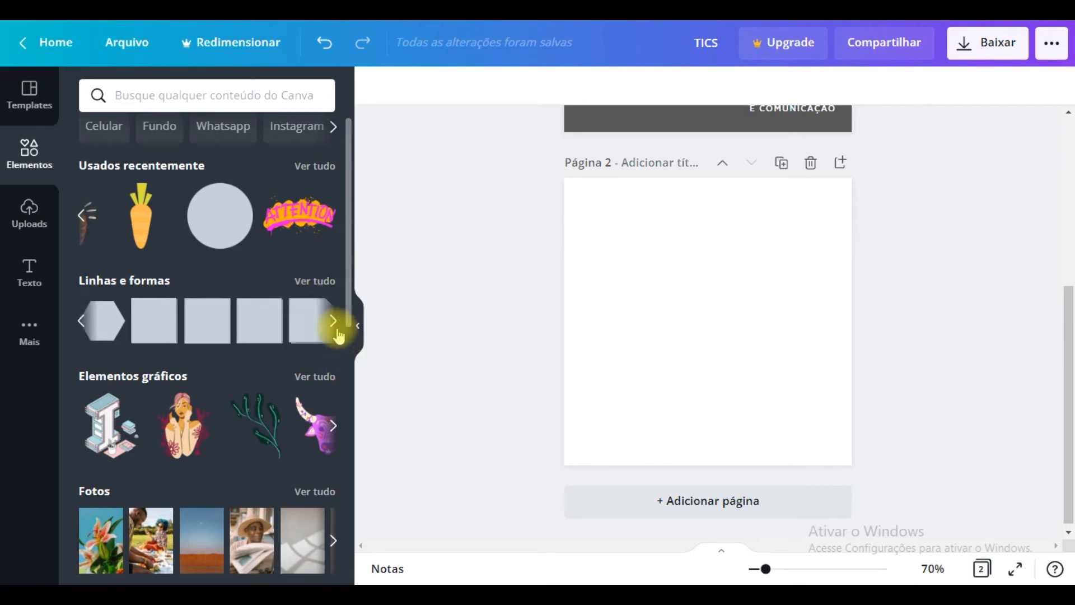
{"action": "left_click", "coordinate": [334, 321]}
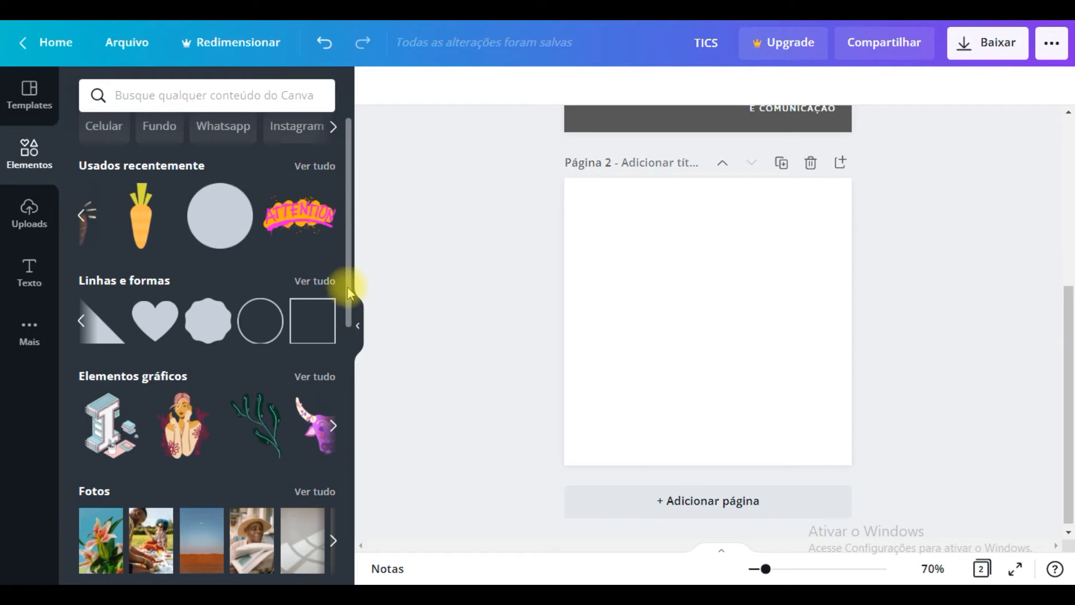
{"action": "left_click_drag", "start_coordinate": [347, 287], "coordinate": [348, 299]}
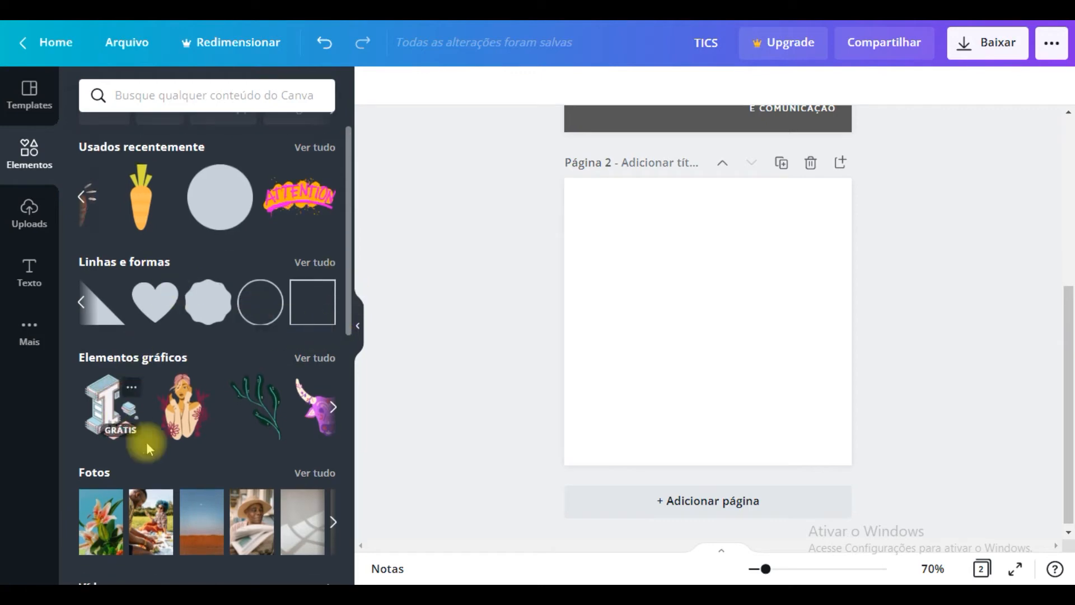
{"action": "left_click", "coordinate": [335, 412]}
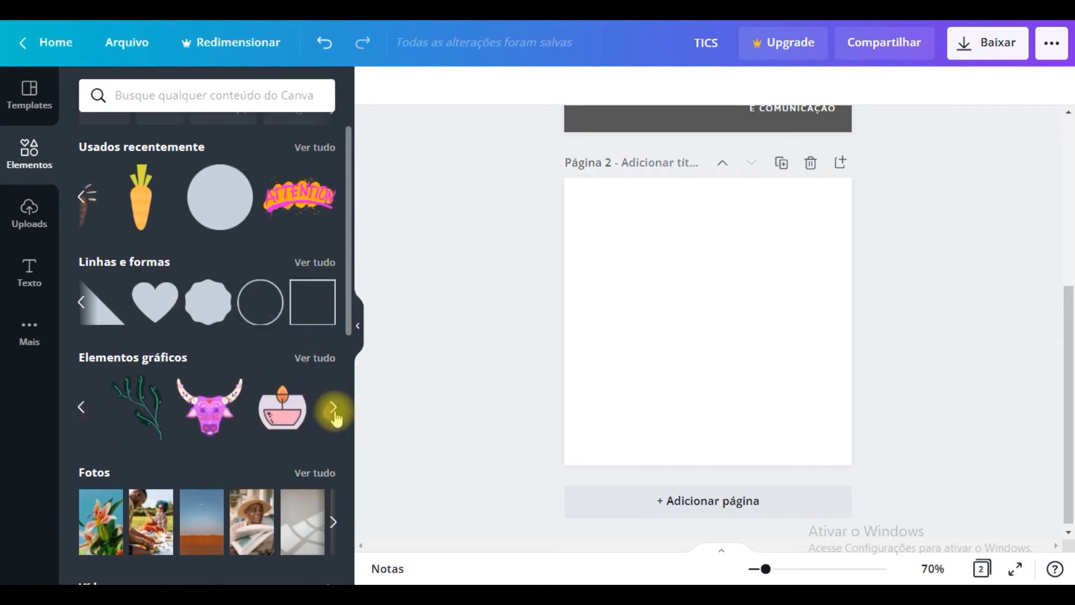
{"action": "left_click", "coordinate": [334, 412]}
{"action": "left_click", "coordinate": [335, 411]}
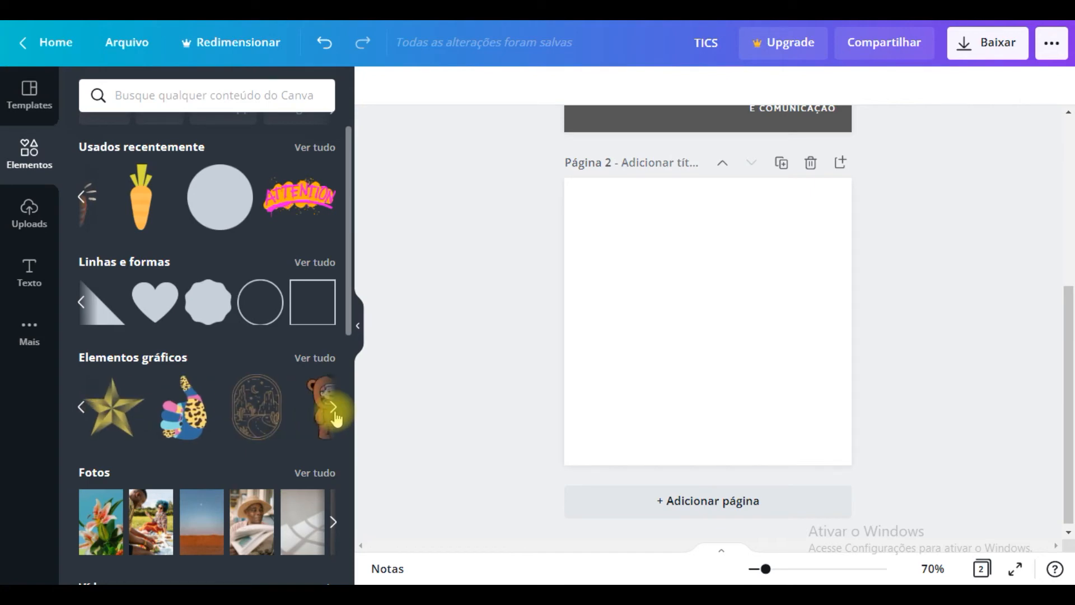
{"action": "left_click", "coordinate": [334, 411]}
{"action": "left_click", "coordinate": [334, 412]}
{"action": "left_click", "coordinate": [334, 411]}
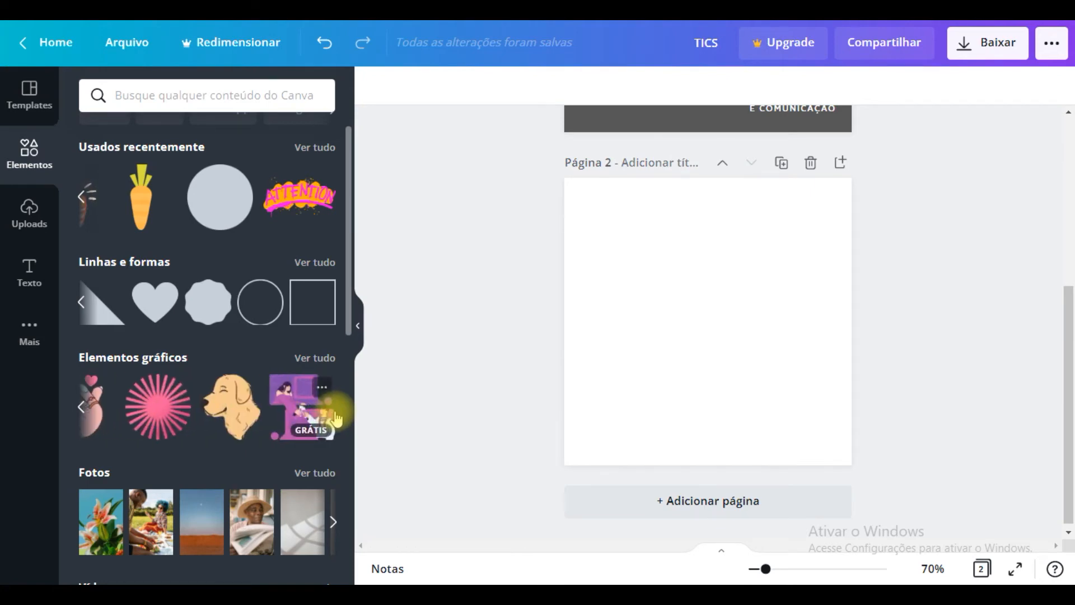
{"action": "scroll", "coordinate": [351, 308], "scroll_direction": "down", "scroll_amount": 3}
{"action": "scroll", "coordinate": [348, 403], "scroll_direction": "down", "scroll_amount": 1}
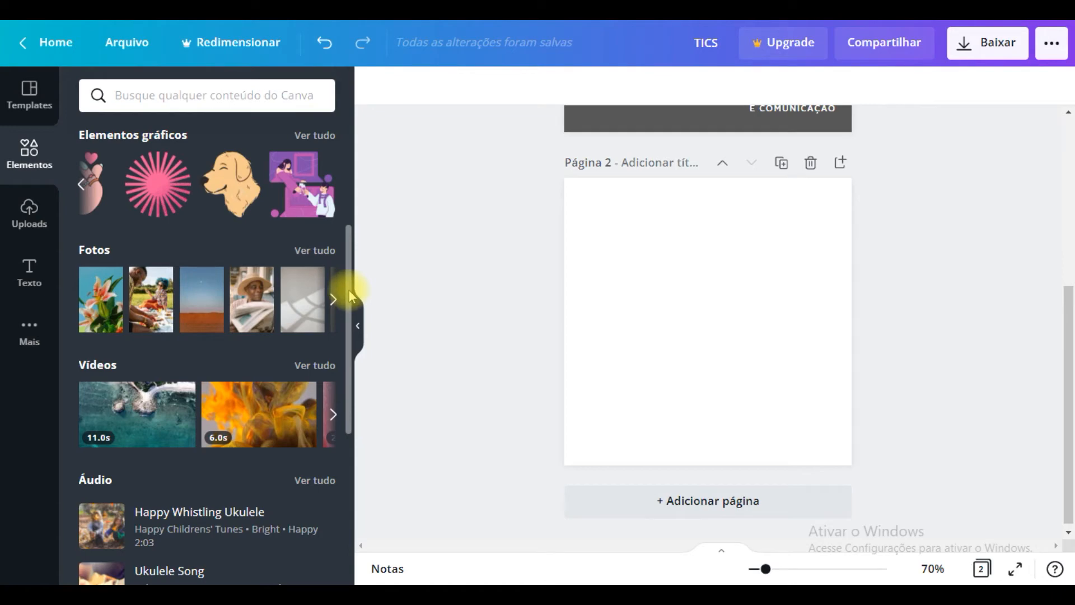
{"action": "left_click_drag", "start_coordinate": [351, 294], "coordinate": [331, 456]}
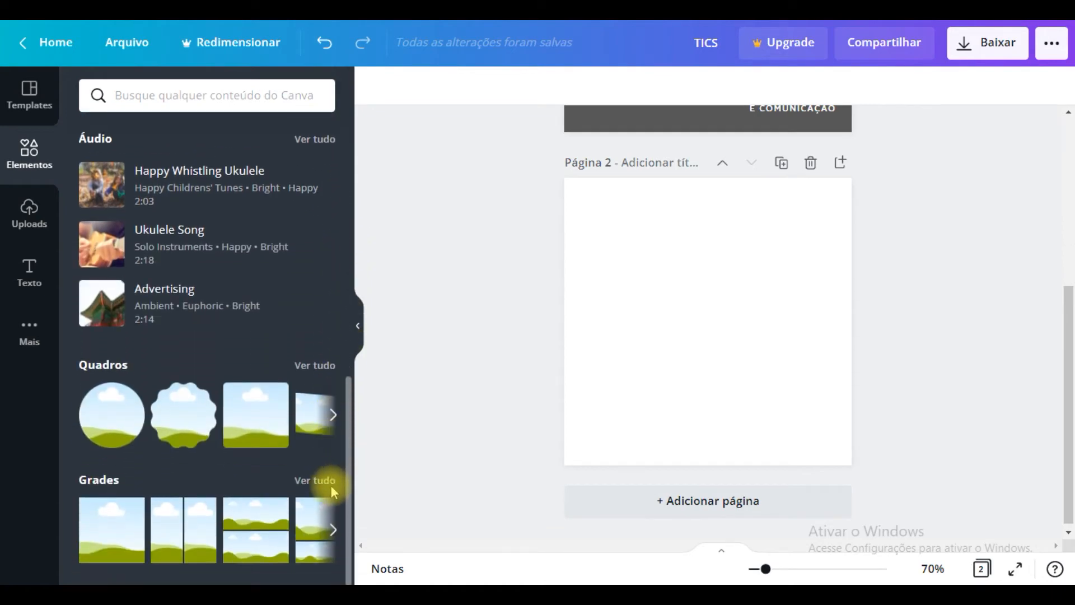
{"action": "left_click", "coordinate": [333, 421]}
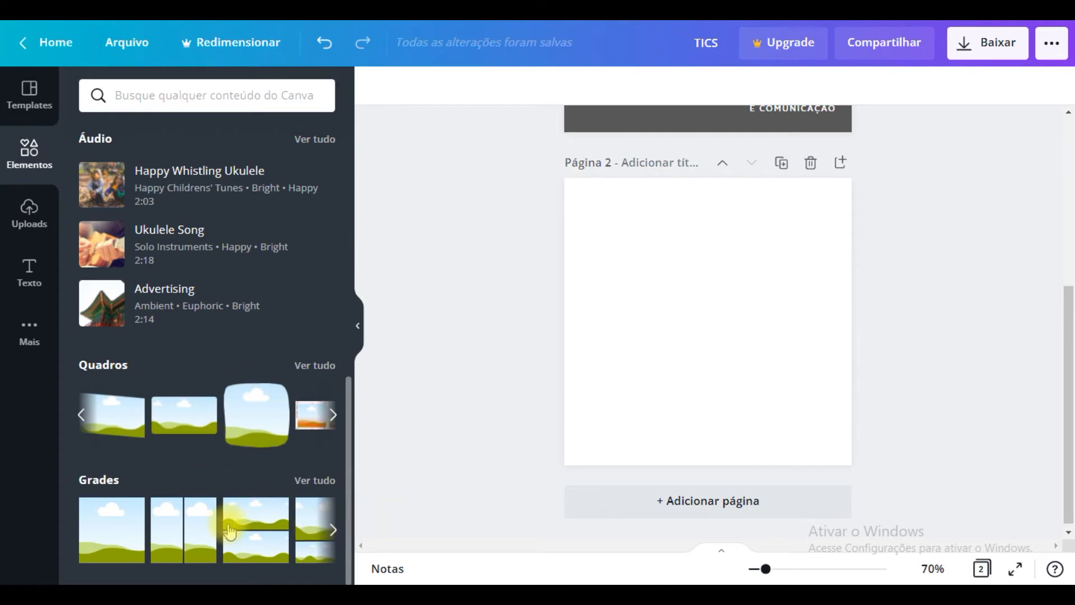
{"action": "left_click_drag", "start_coordinate": [352, 489], "coordinate": [377, 209]}
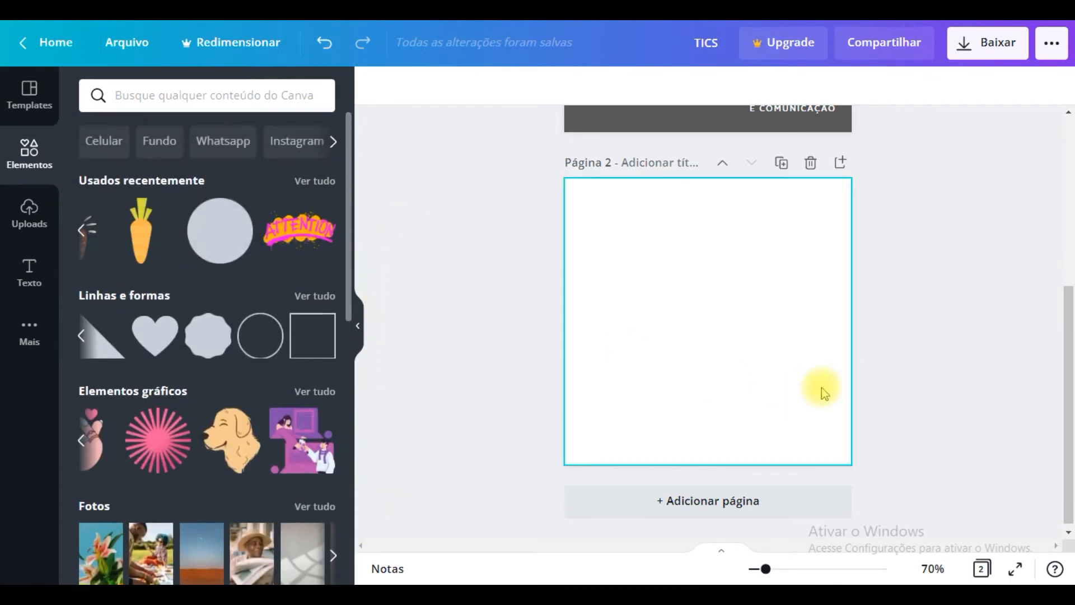
Step: Fill the blank background of page 2 with the default purple #8C52FF
{"action": "left_click", "coordinate": [803, 362]}
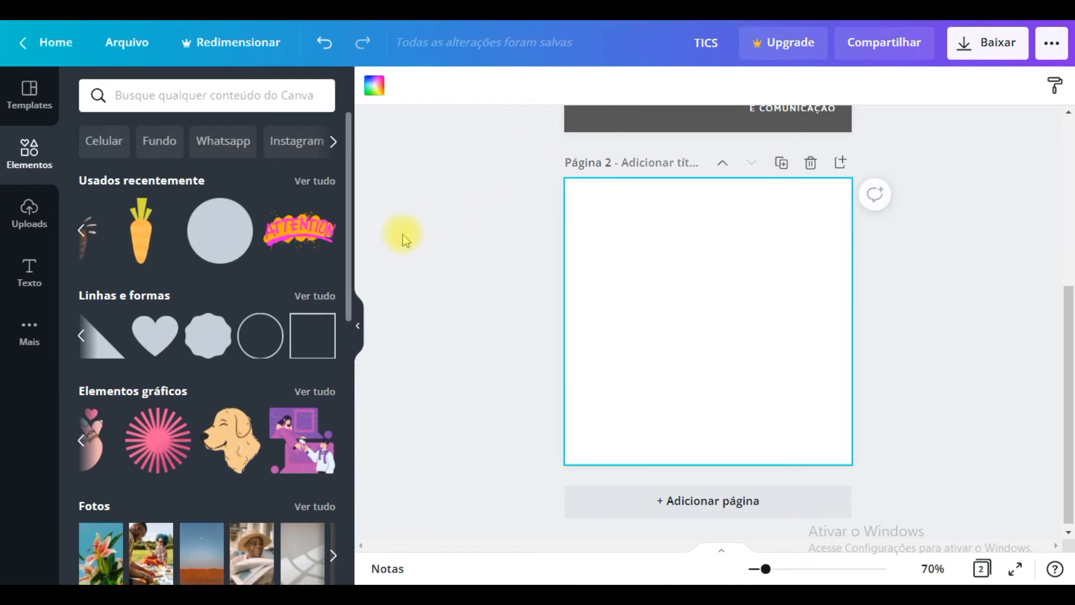
{"action": "left_click", "coordinate": [383, 92]}
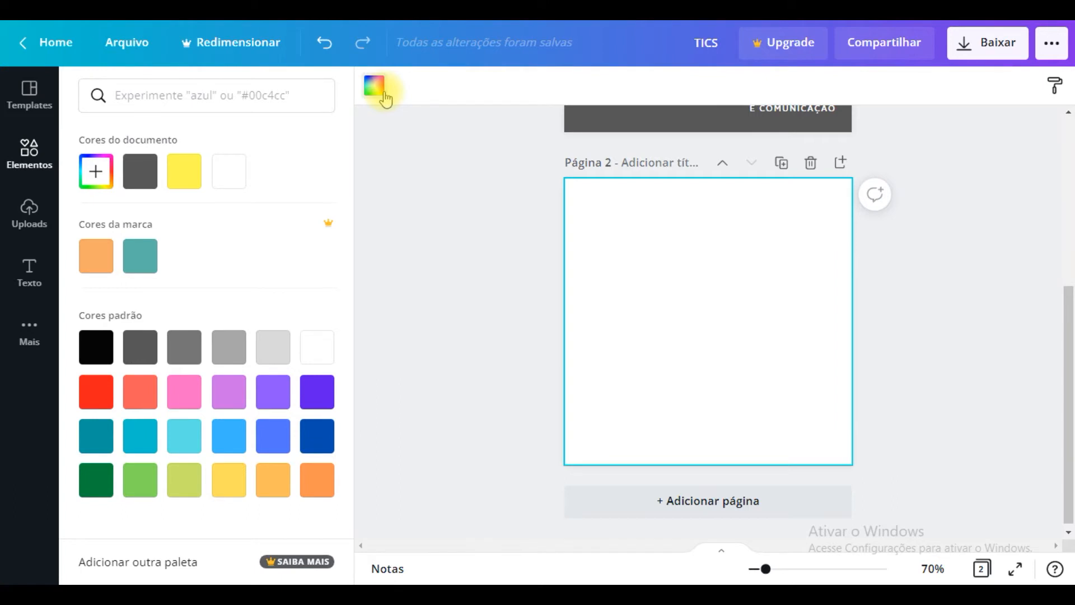
{"action": "left_click", "coordinate": [281, 404]}
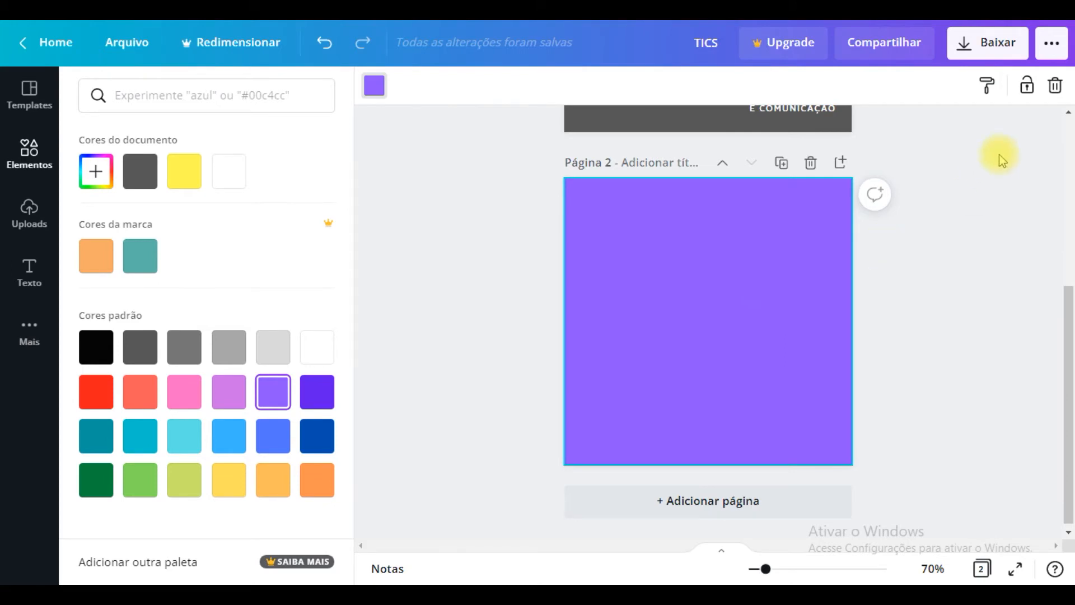
{"action": "left_click", "coordinate": [989, 90]}
{"action": "left_click", "coordinate": [737, 319]}
{"action": "left_click", "coordinate": [363, 96]}
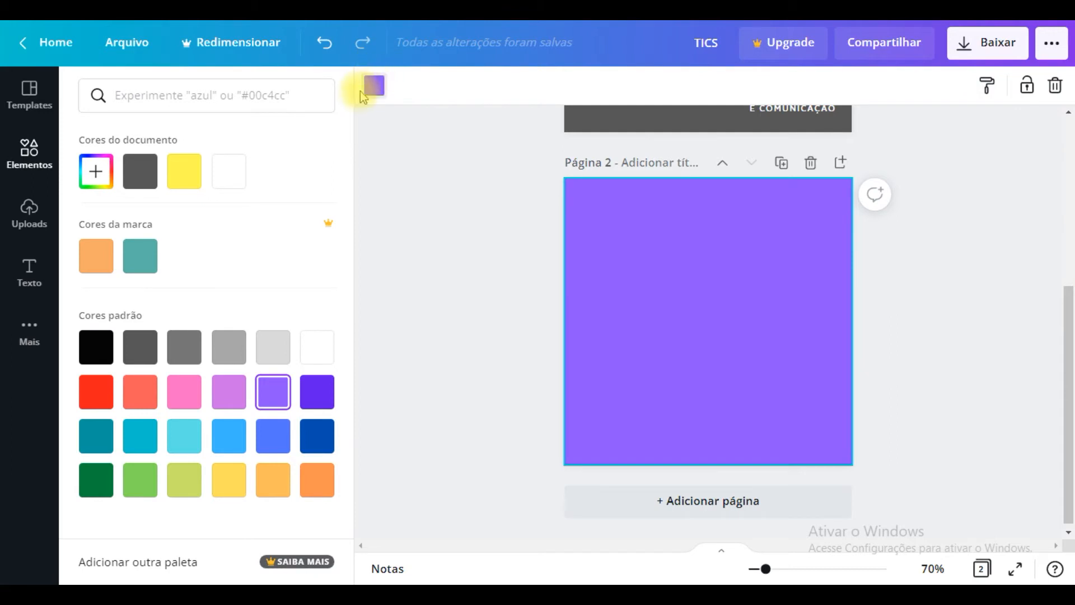
{"action": "left_click", "coordinate": [95, 171]}
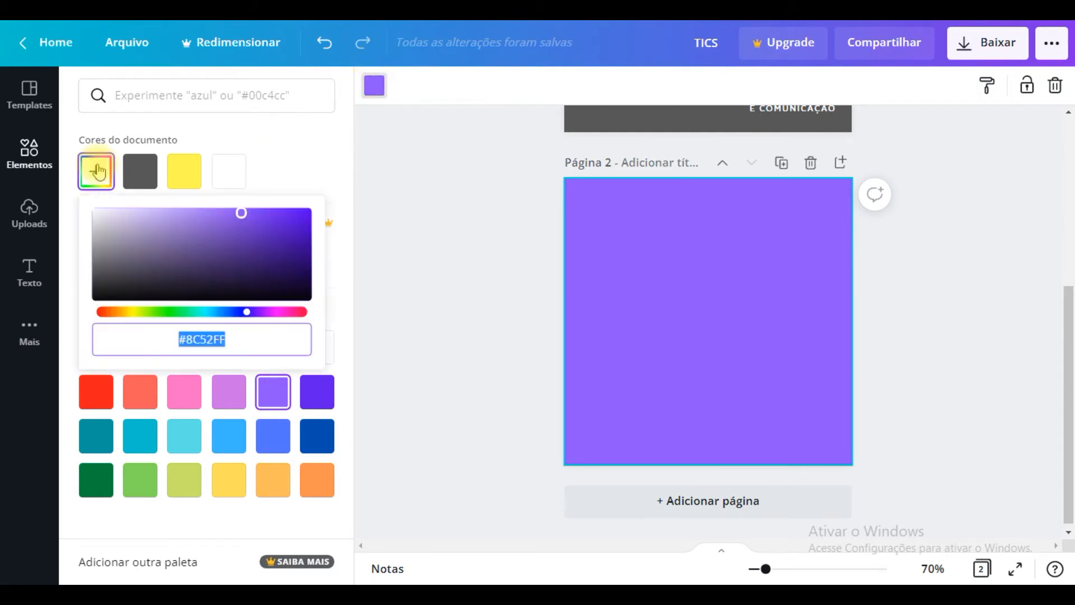
{"action": "left_click", "coordinate": [465, 225]}
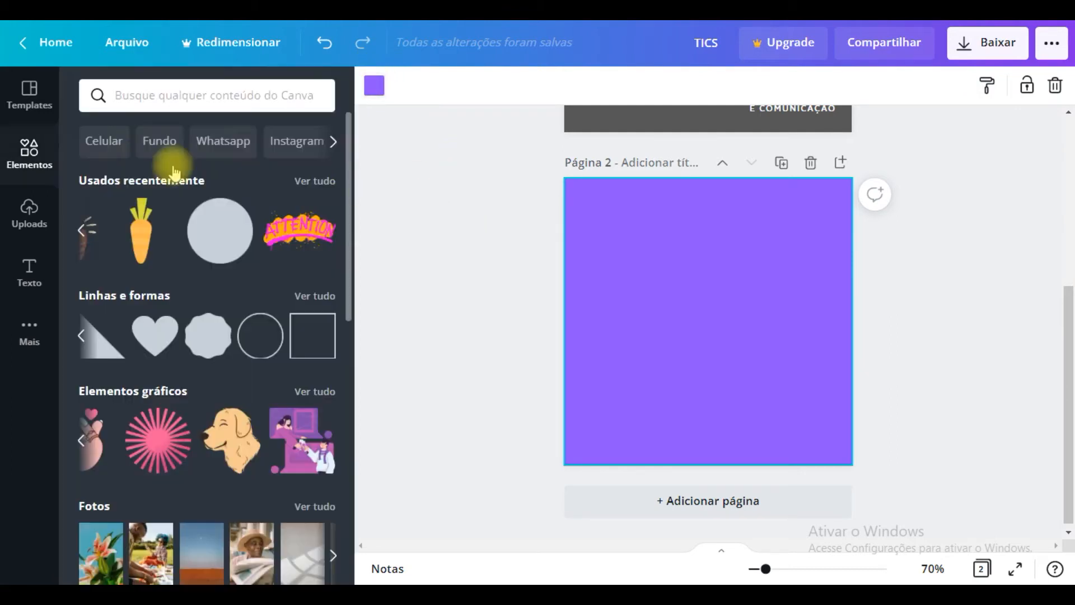
Step: Set the background of page 2 to the custom pale lilac #C3B5DF
{"action": "left_click", "coordinate": [638, 313]}
{"action": "left_click", "coordinate": [374, 85]}
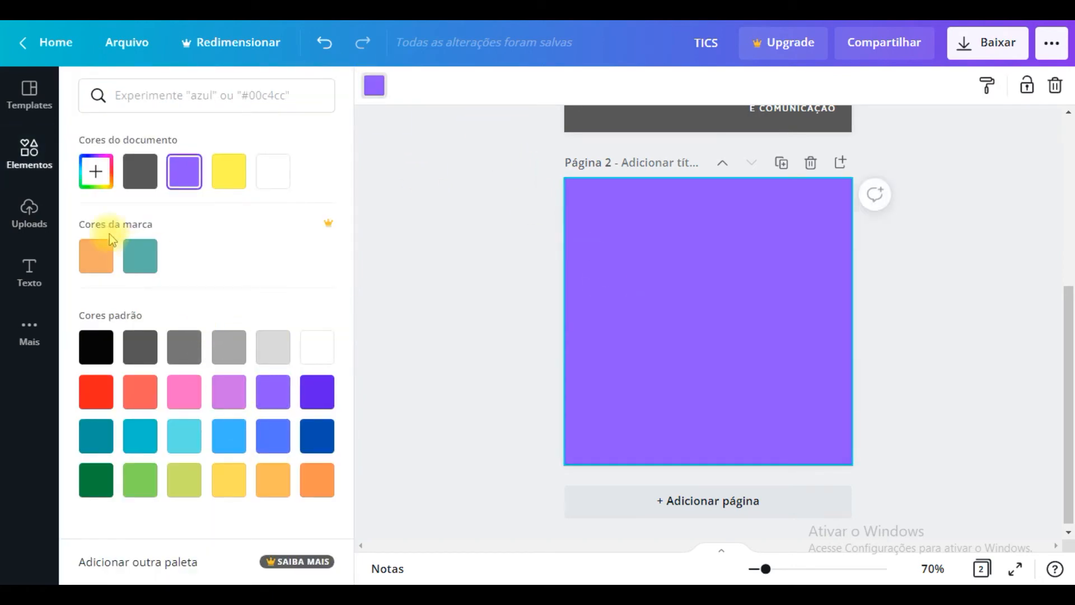
{"action": "left_click", "coordinate": [97, 183]}
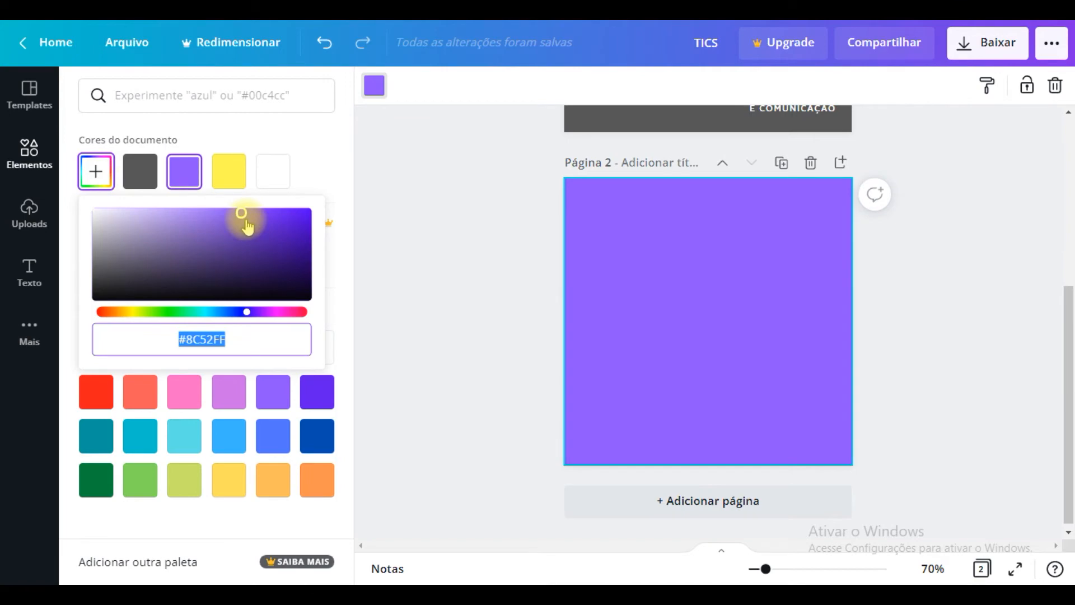
{"action": "left_click_drag", "start_coordinate": [242, 215], "coordinate": [133, 220]}
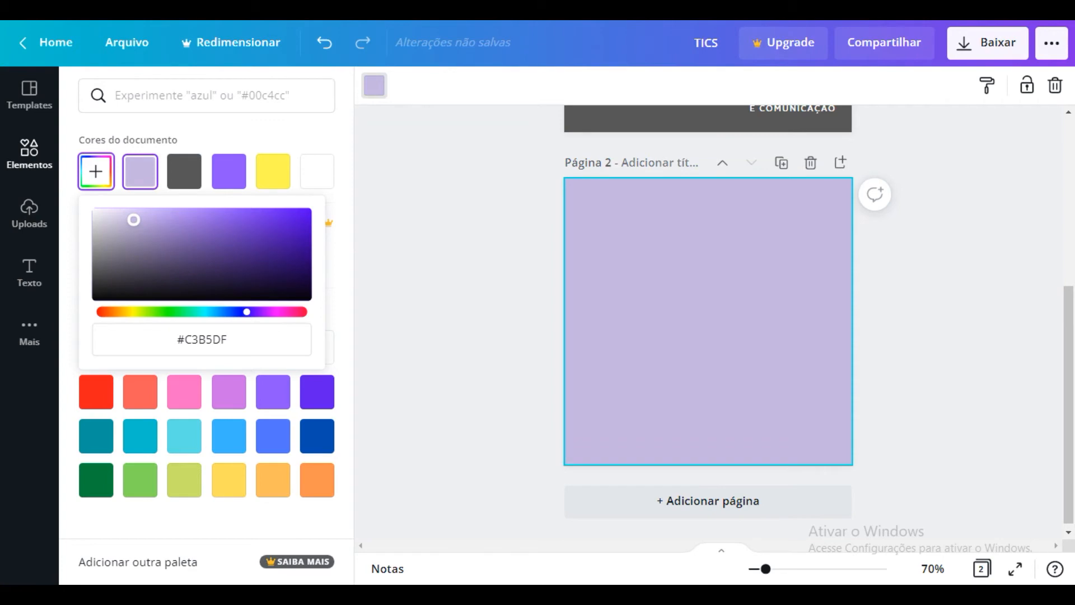
{"action": "left_click", "coordinate": [436, 168]}
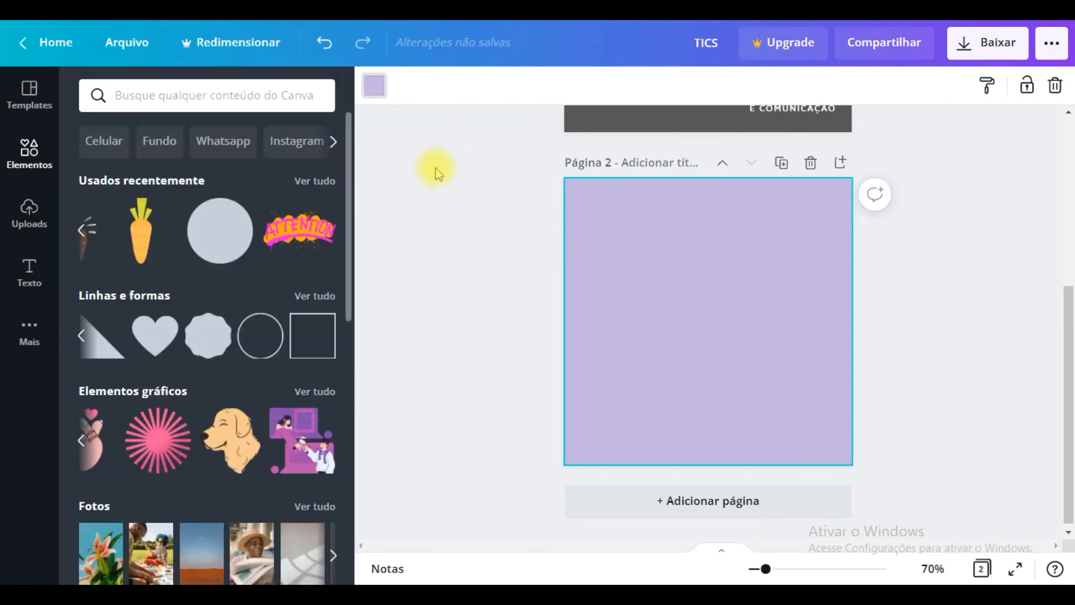
Step: Browse the ready-made text styles and font combinations available for page 2
{"action": "left_click", "coordinate": [196, 97]}
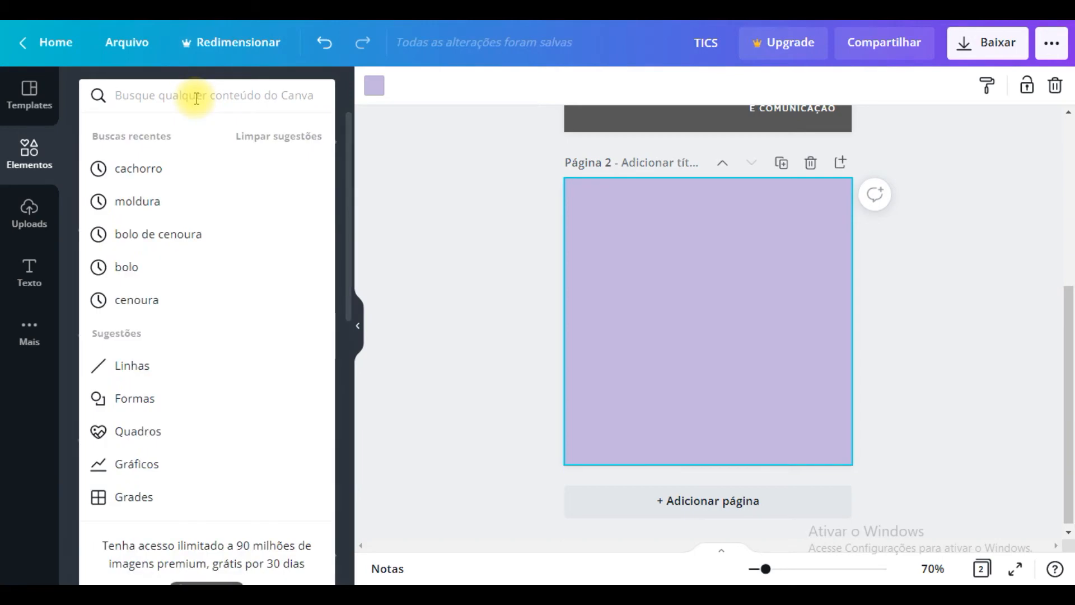
{"action": "left_click", "coordinate": [196, 98]}
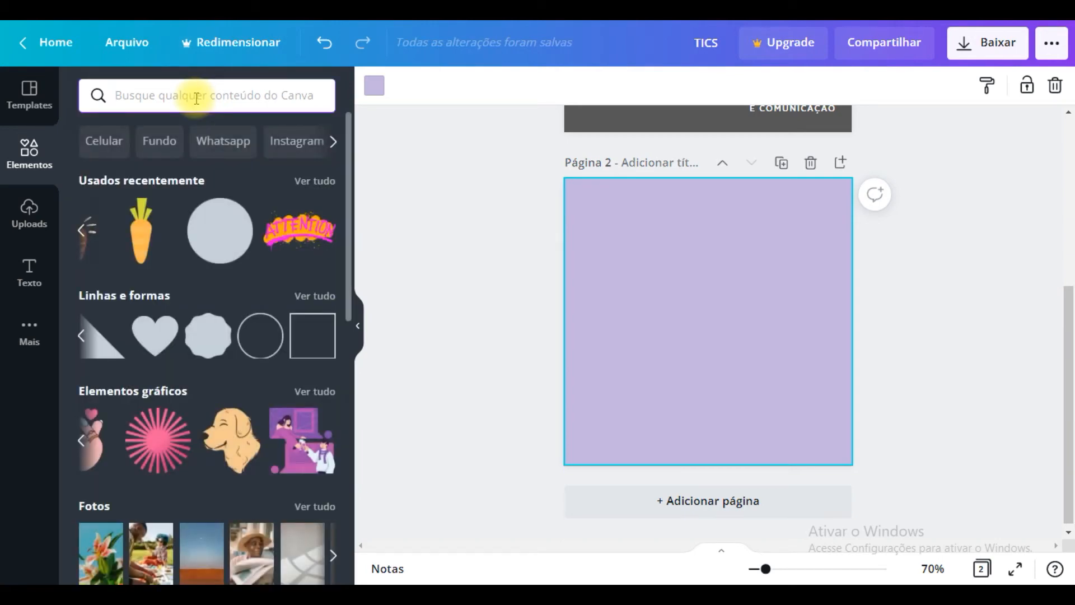
{"action": "left_click", "coordinate": [35, 285]}
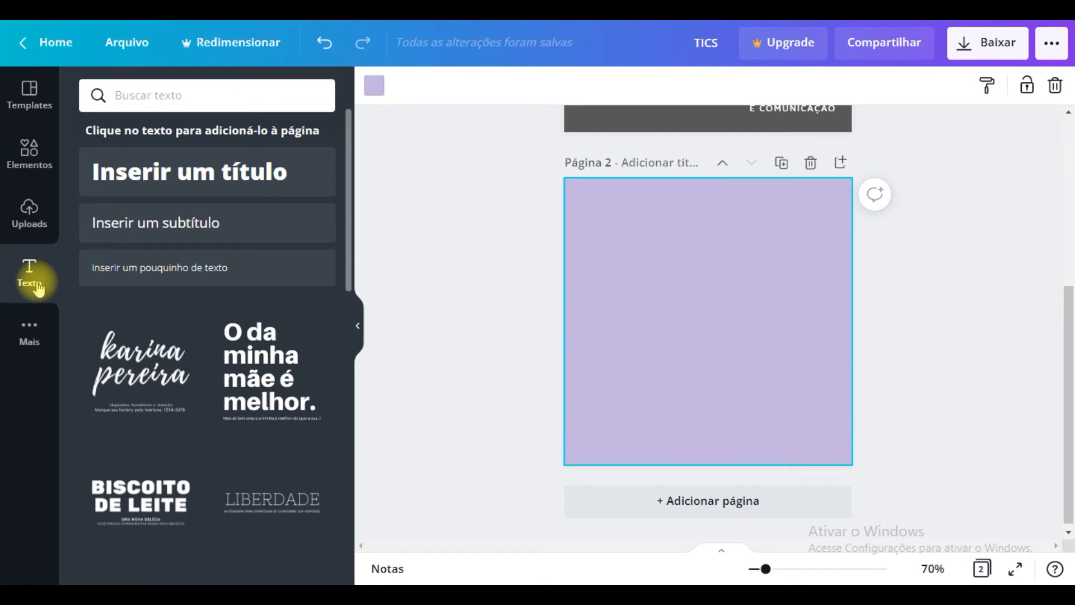
{"action": "left_click_drag", "start_coordinate": [349, 153], "coordinate": [332, 292]}
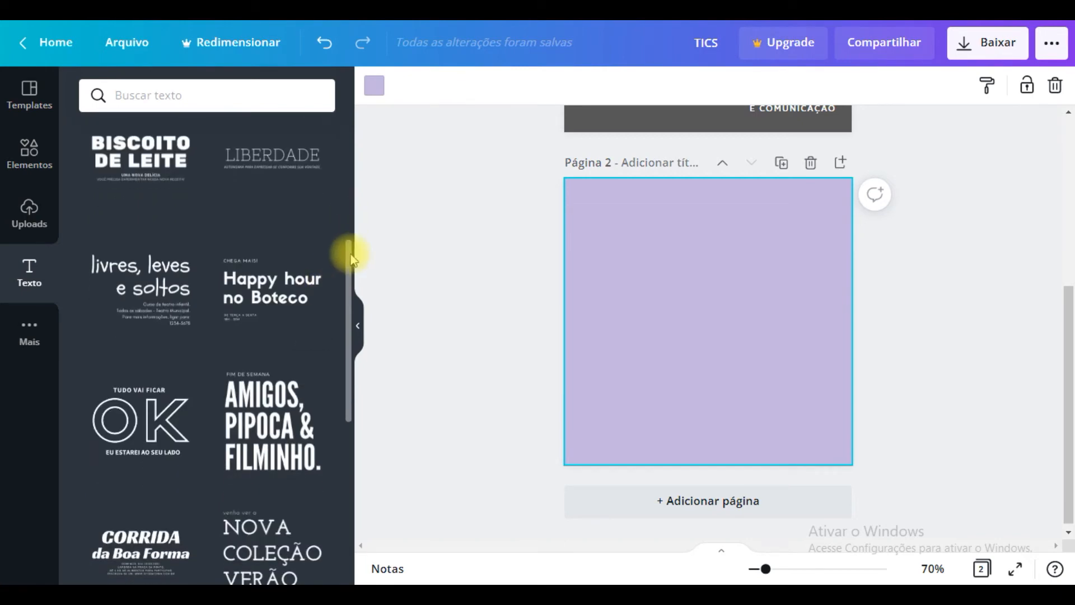
{"action": "left_click_drag", "start_coordinate": [351, 240], "coordinate": [338, 428]}
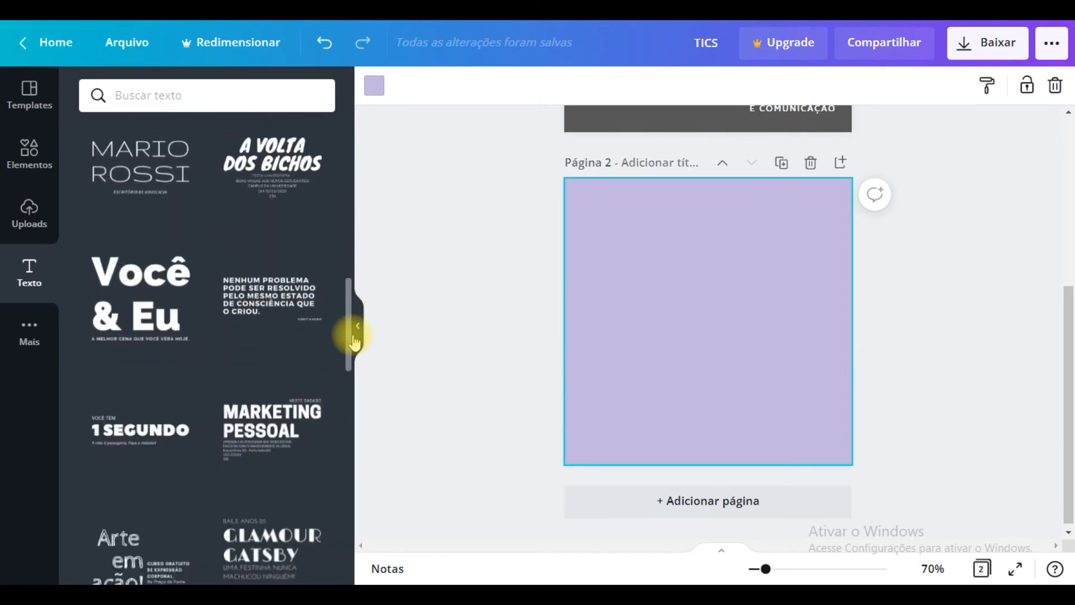
{"action": "left_click_drag", "start_coordinate": [348, 302], "coordinate": [360, 115]}
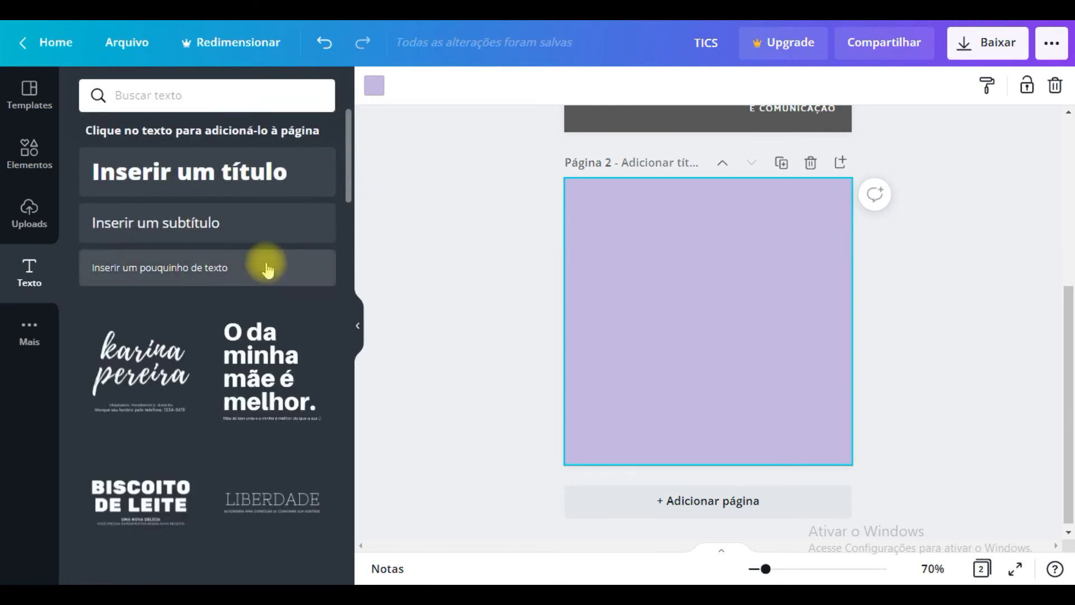
Step: Add a title to page 2 that reads "Zen" on the first line and "Yoga" on the second
{"action": "left_click", "coordinate": [208, 182]}
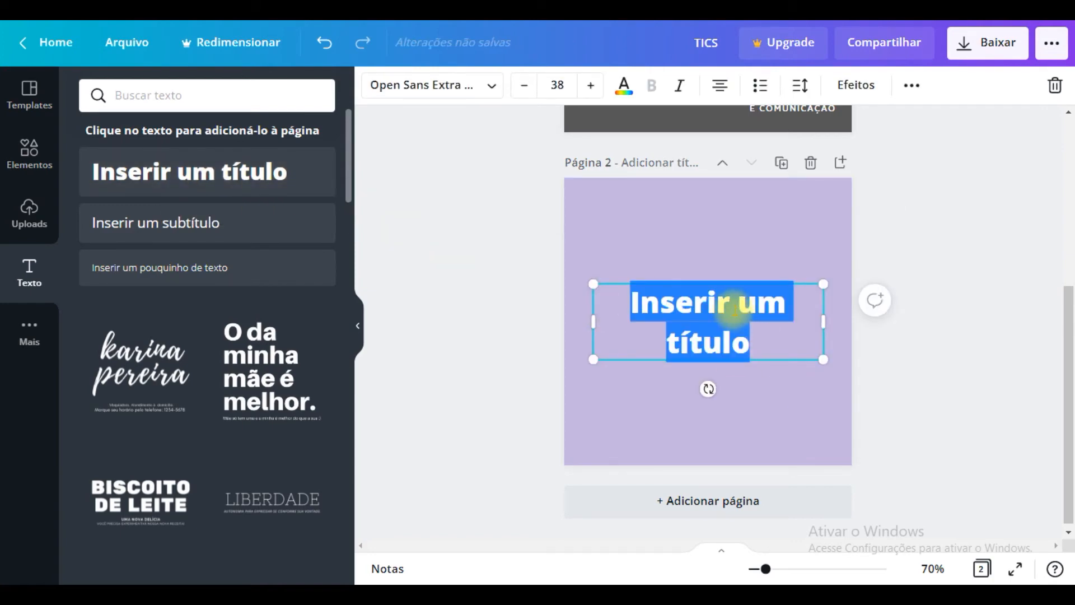
{"action": "type", "text": "ZEN"}
{"action": "key", "text": "BackSpace"}
{"action": "key", "text": "BackSpace"}
{"action": "key", "text": "BackSpace"}
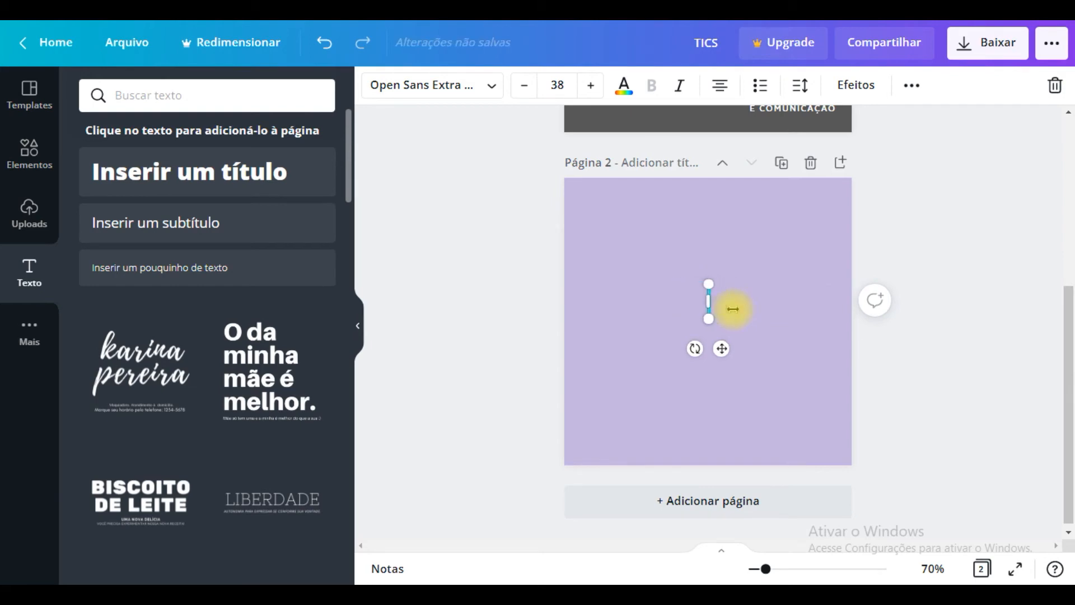
{"action": "type", "text": "Zen"}
{"action": "key", "text": "Return"}
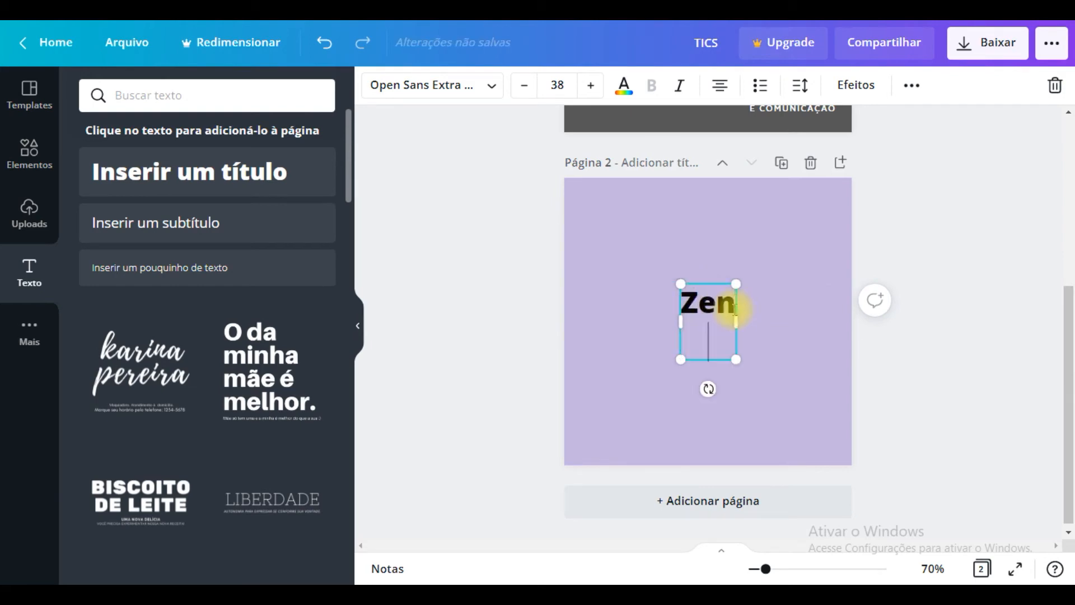
{"action": "type", "text": "Yoga"}
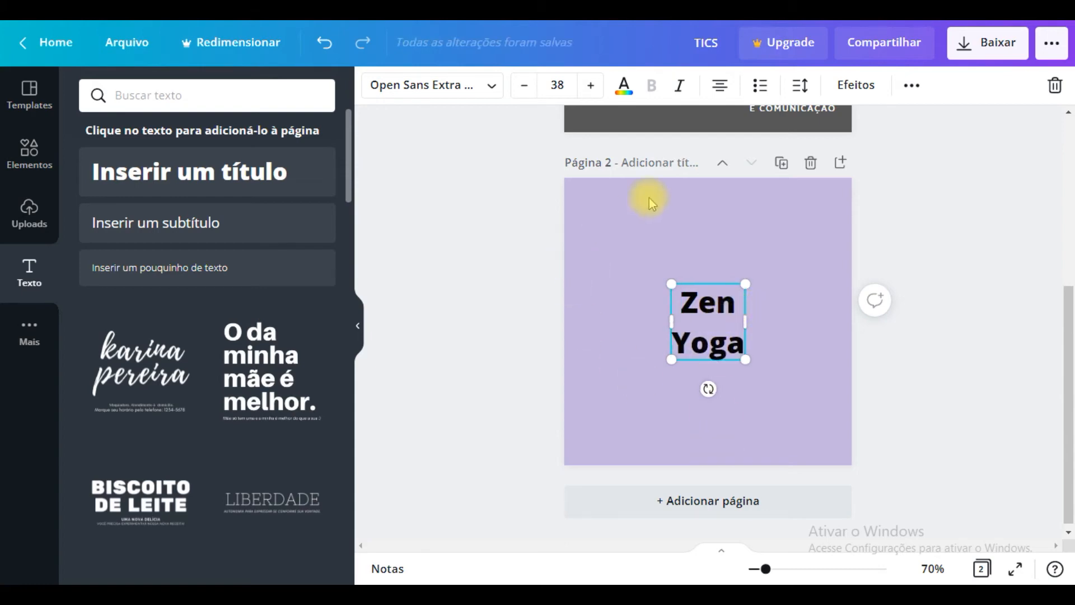
{"action": "left_click_drag", "start_coordinate": [684, 302], "coordinate": [757, 353]}
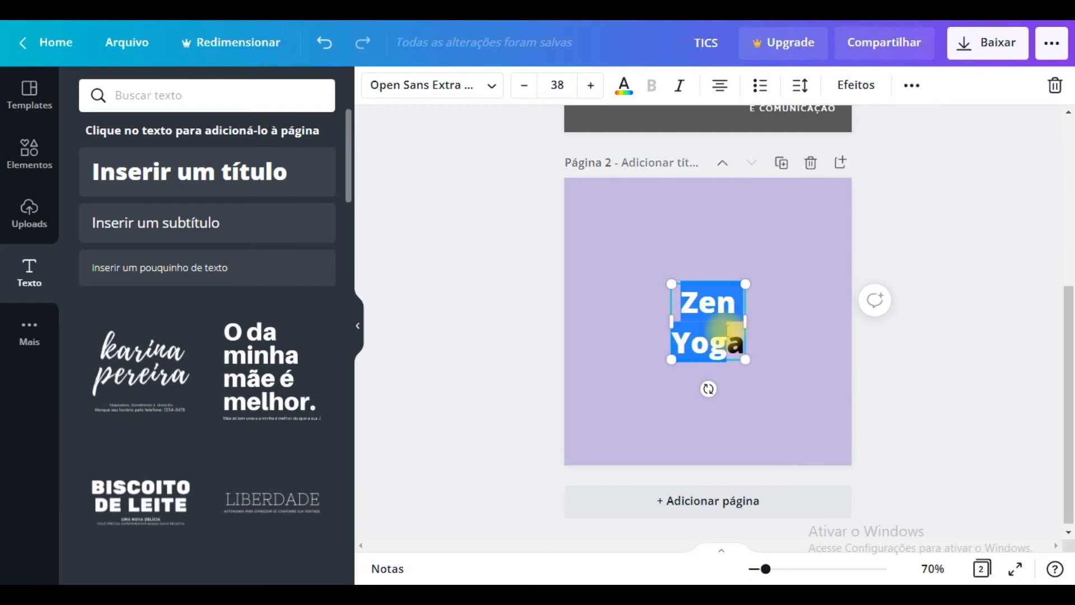
{"action": "double_click", "coordinate": [727, 336]}
{"action": "left_click", "coordinate": [717, 311]}
{"action": "double_click", "coordinate": [718, 312]}
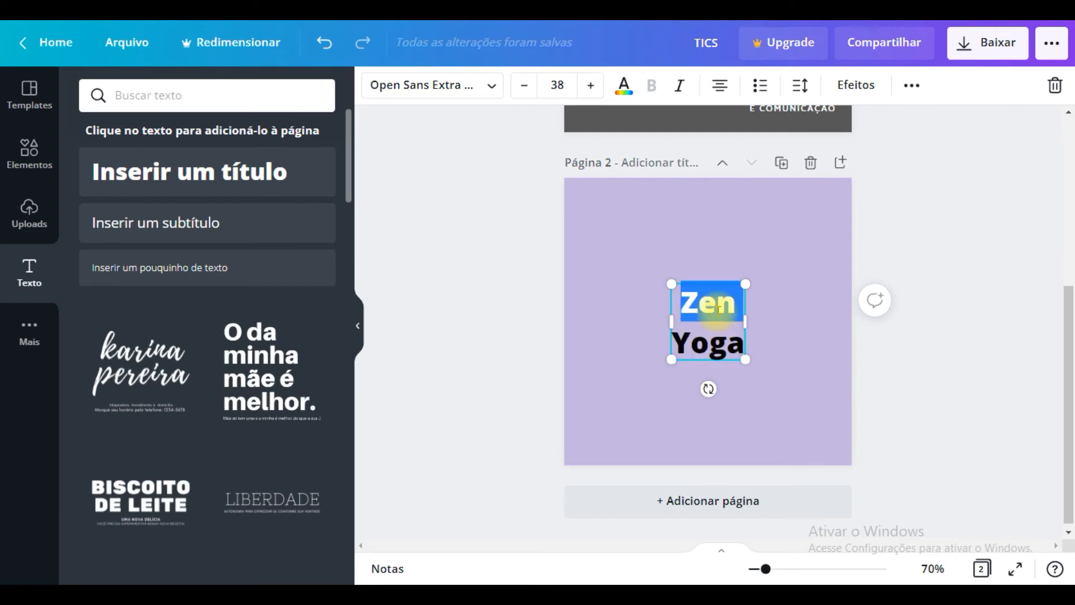
{"action": "left_click", "coordinate": [711, 244]}
Step: Search the fonts for "script" to restyle the Zen Yoga title
{"action": "left_click", "coordinate": [715, 322]}
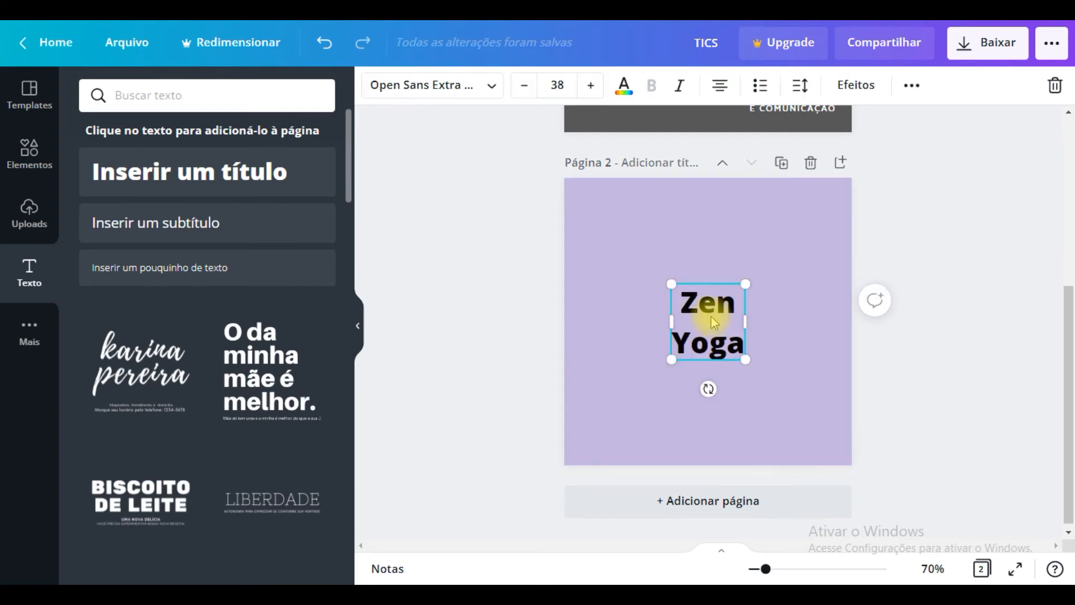
{"action": "left_click", "coordinate": [429, 95]}
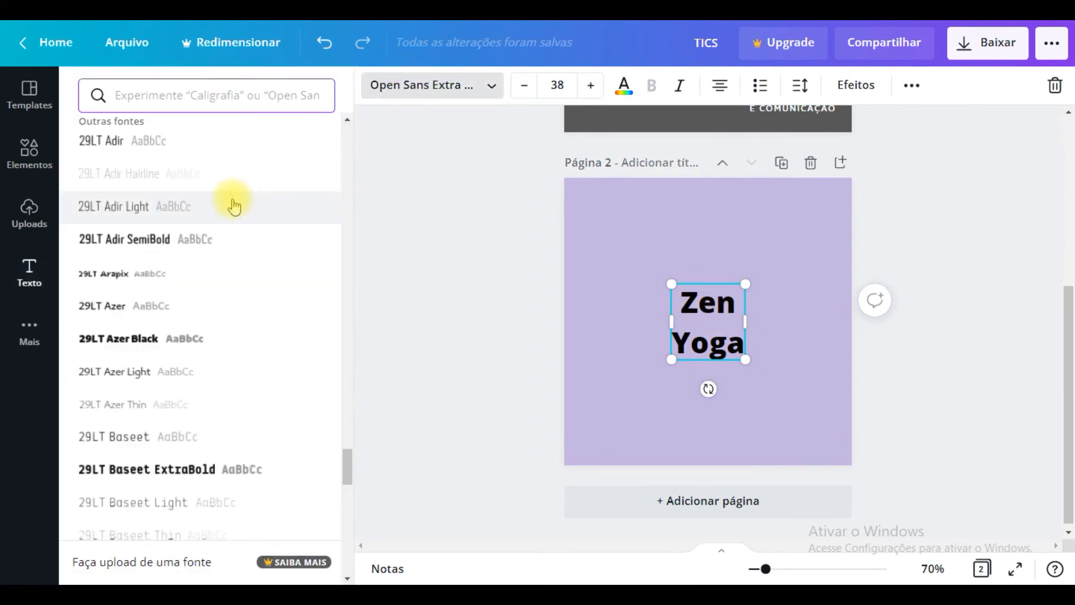
{"action": "scroll", "coordinate": [234, 207], "scroll_direction": "down", "scroll_amount": 15}
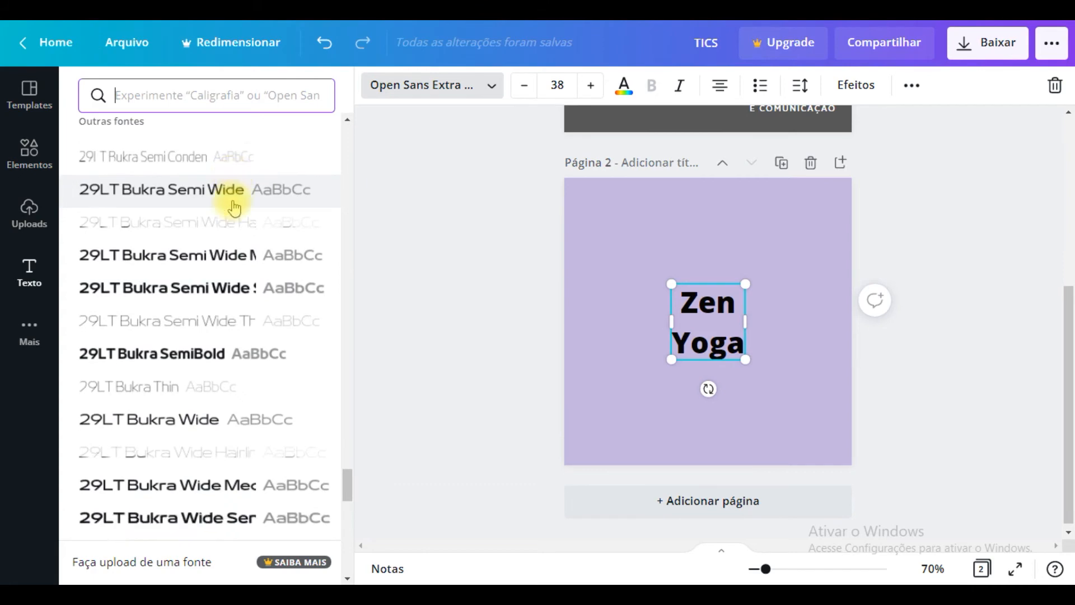
{"action": "scroll", "coordinate": [234, 208], "scroll_direction": "down", "scroll_amount": 5}
{"action": "scroll", "coordinate": [234, 206], "scroll_direction": "up", "scroll_amount": 10}
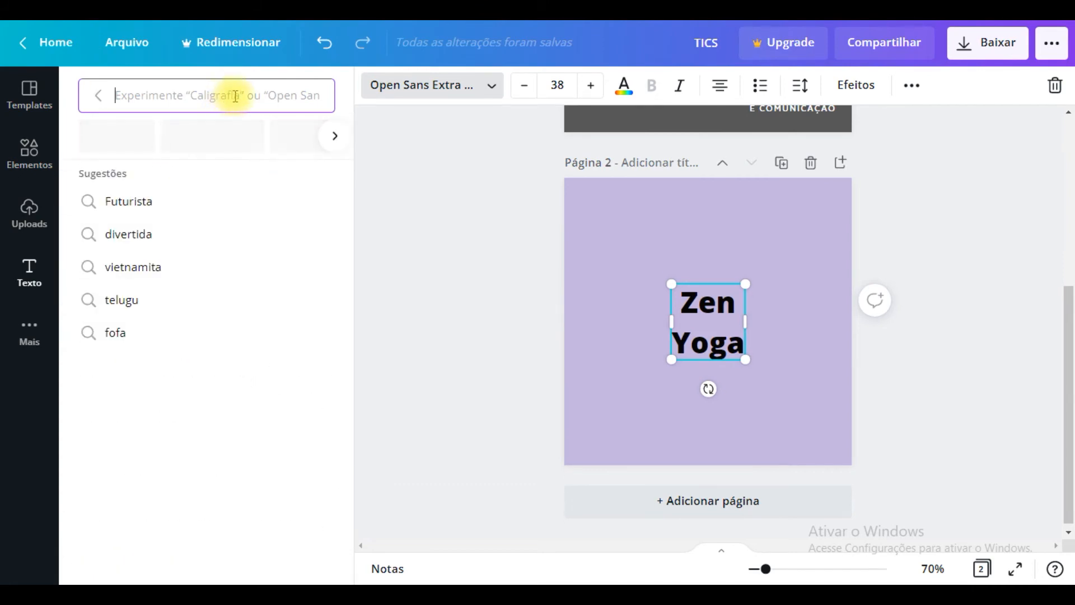
{"action": "type", "text": "scr"}
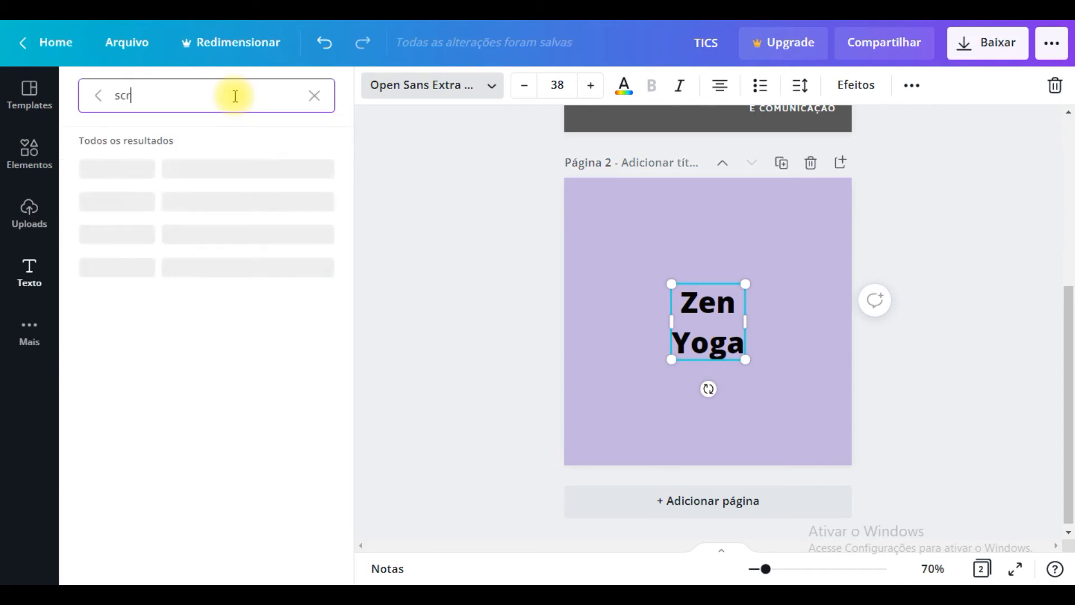
{"action": "type", "text": "ipt"}
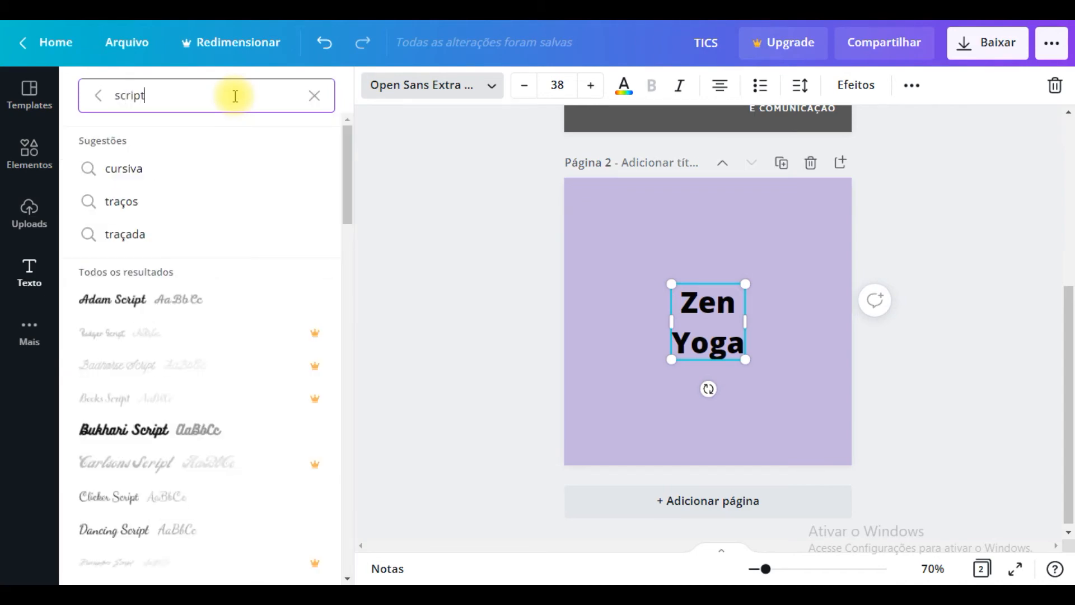
Step: Try Adam Script, Euphoria Script and Marck Script on the Zen Yoga title, and settle on TT Lovelies Script
{"action": "left_click_drag", "start_coordinate": [346, 183], "coordinate": [347, 197]}
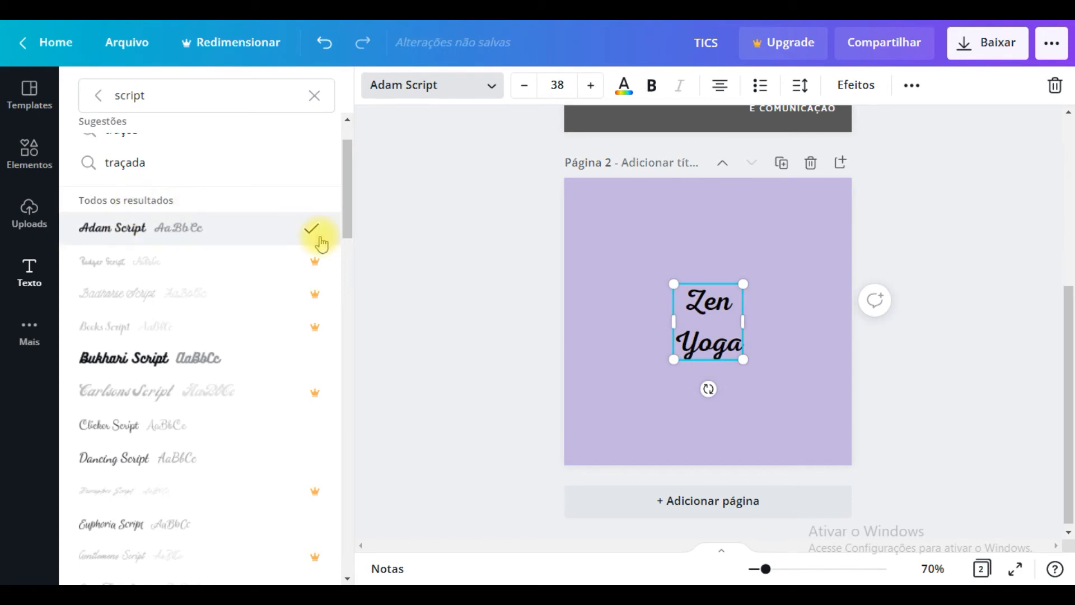
{"action": "left_click_drag", "start_coordinate": [348, 195], "coordinate": [348, 260]}
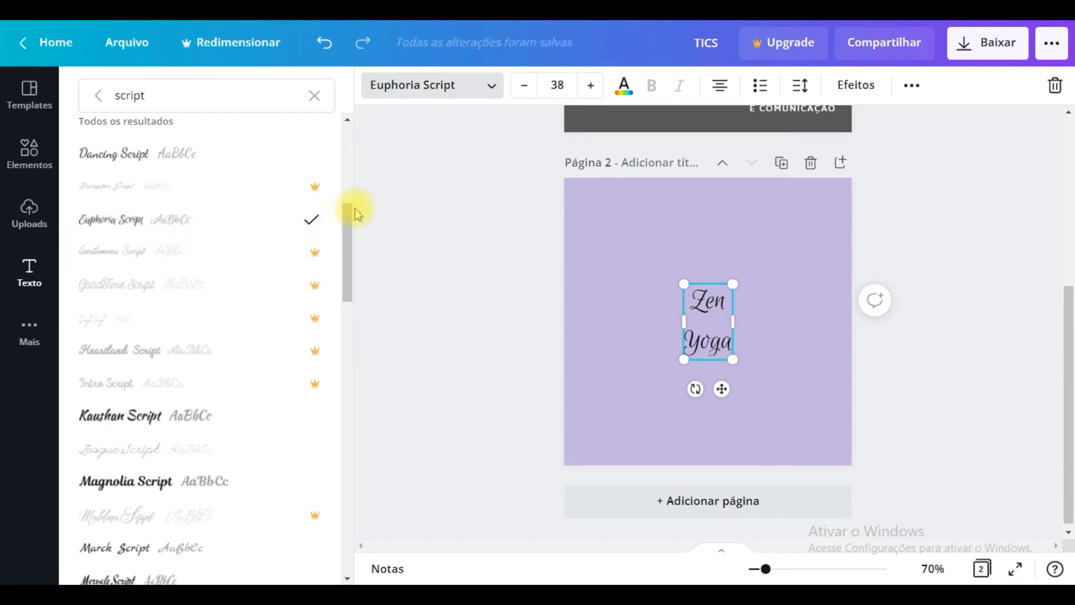
{"action": "left_click_drag", "start_coordinate": [350, 235], "coordinate": [350, 302]}
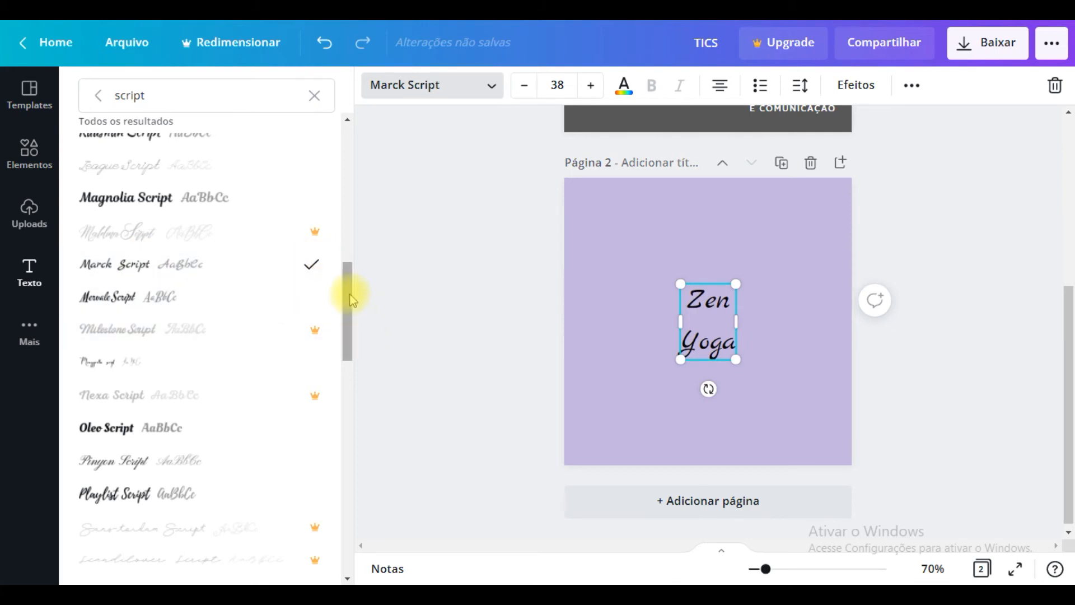
{"action": "left_click_drag", "start_coordinate": [344, 281], "coordinate": [338, 445]}
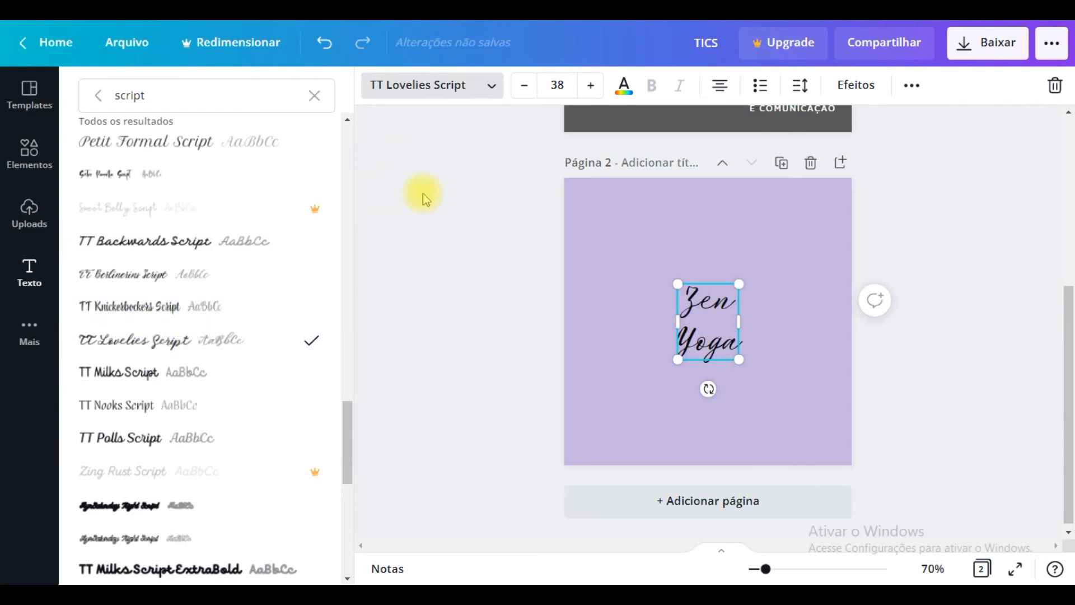
{"action": "left_click", "coordinate": [813, 278]}
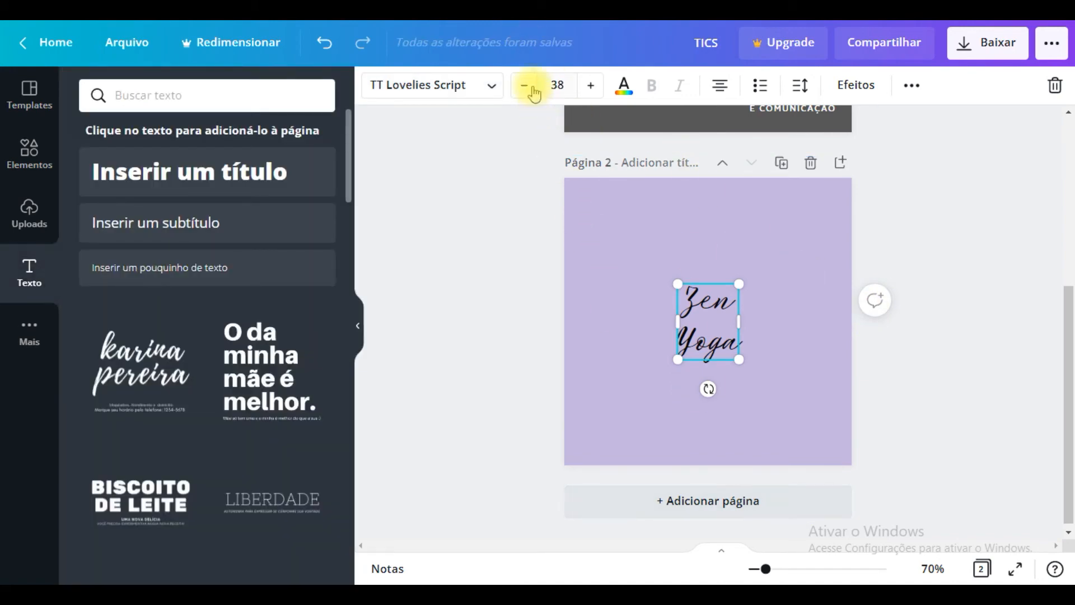
{"action": "left_click", "coordinate": [503, 148]}
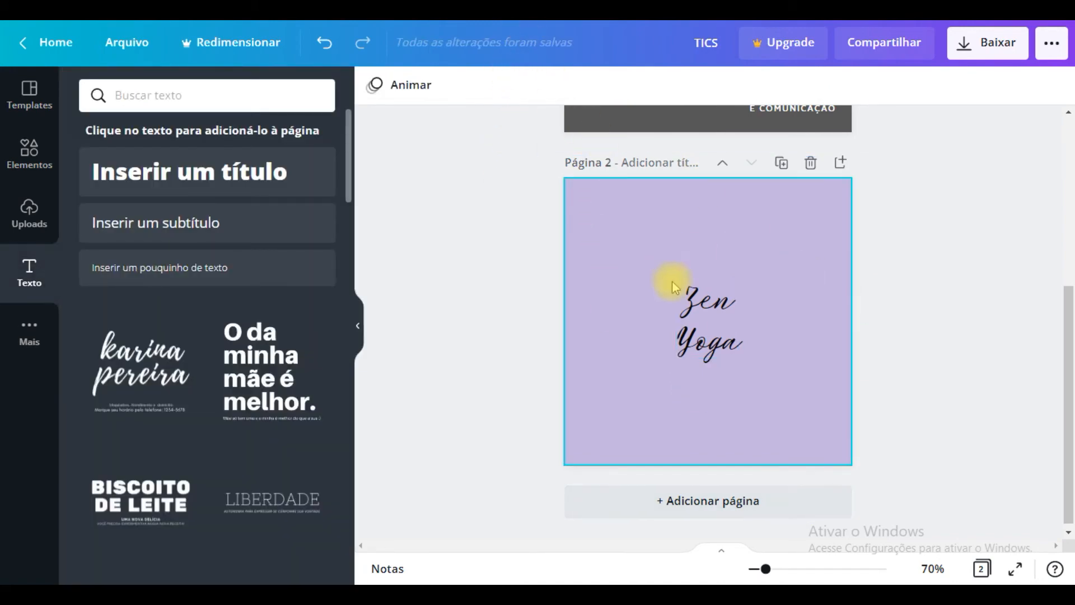
Step: Increase the font size of the Zen Yoga title to 55
{"action": "left_click", "coordinate": [680, 296]}
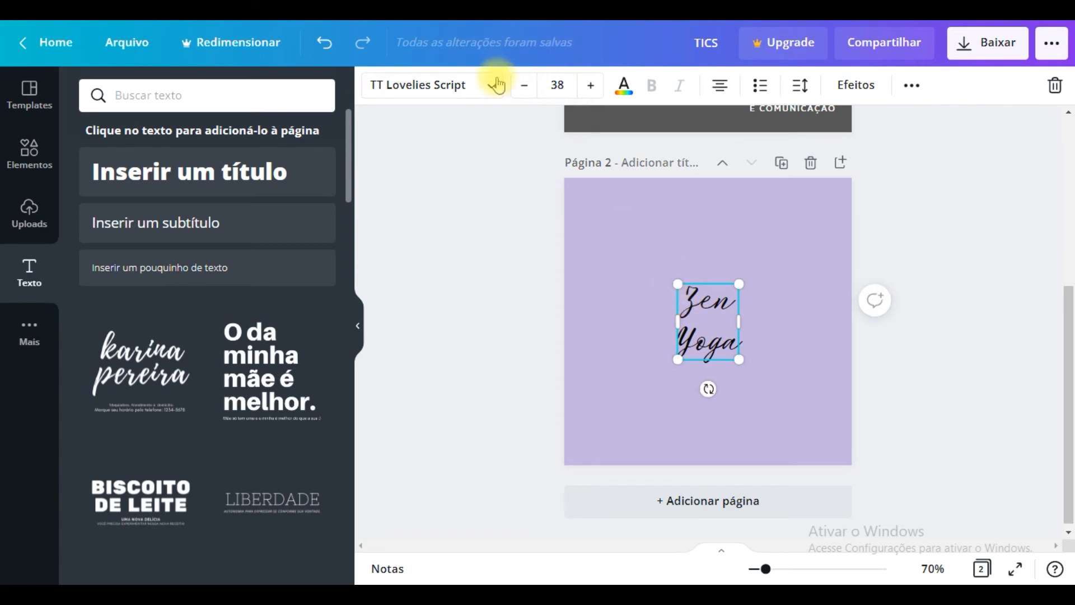
{"action": "left_click", "coordinate": [592, 86]}
{"action": "left_click", "coordinate": [591, 86]}
{"action": "left_click", "coordinate": [592, 86]}
{"action": "left_click", "coordinate": [592, 85]}
{"action": "left_click", "coordinate": [592, 86]}
{"action": "left_click", "coordinate": [591, 85]}
{"action": "left_click", "coordinate": [592, 86]}
{"action": "left_click", "coordinate": [592, 86]}
{"action": "left_click", "coordinate": [592, 86]}
{"action": "left_click", "coordinate": [592, 86]}
{"action": "left_click", "coordinate": [592, 85]}
{"action": "left_click", "coordinate": [592, 86]}
{"action": "left_click", "coordinate": [592, 85]}
{"action": "left_click", "coordinate": [592, 86]}
{"action": "left_click", "coordinate": [591, 86]}
{"action": "left_click_drag", "start_coordinate": [738, 349], "coordinate": [737, 322]}
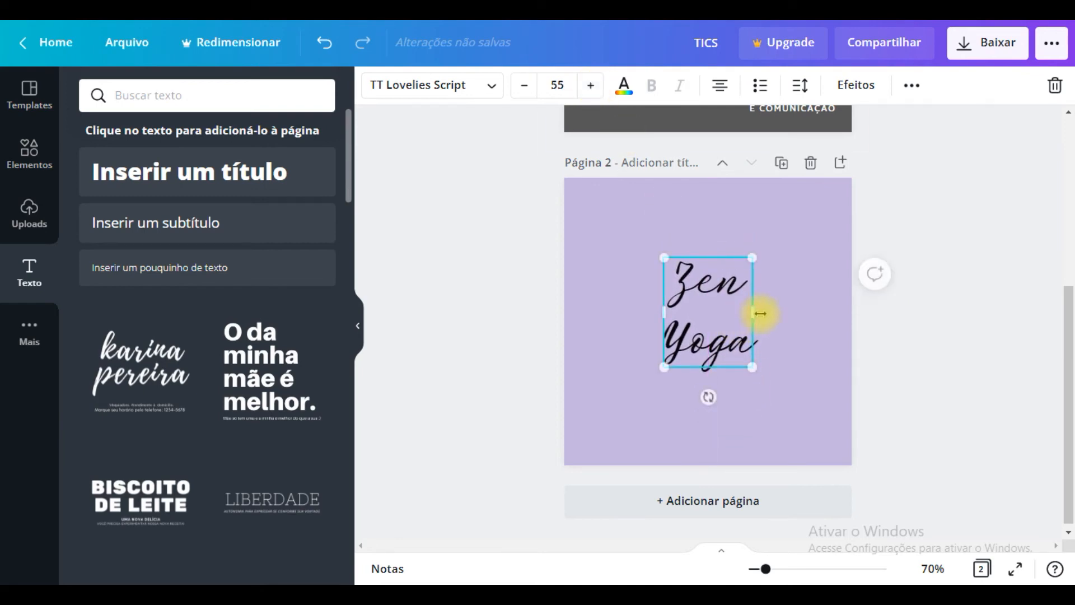
{"action": "left_click", "coordinate": [796, 313]}
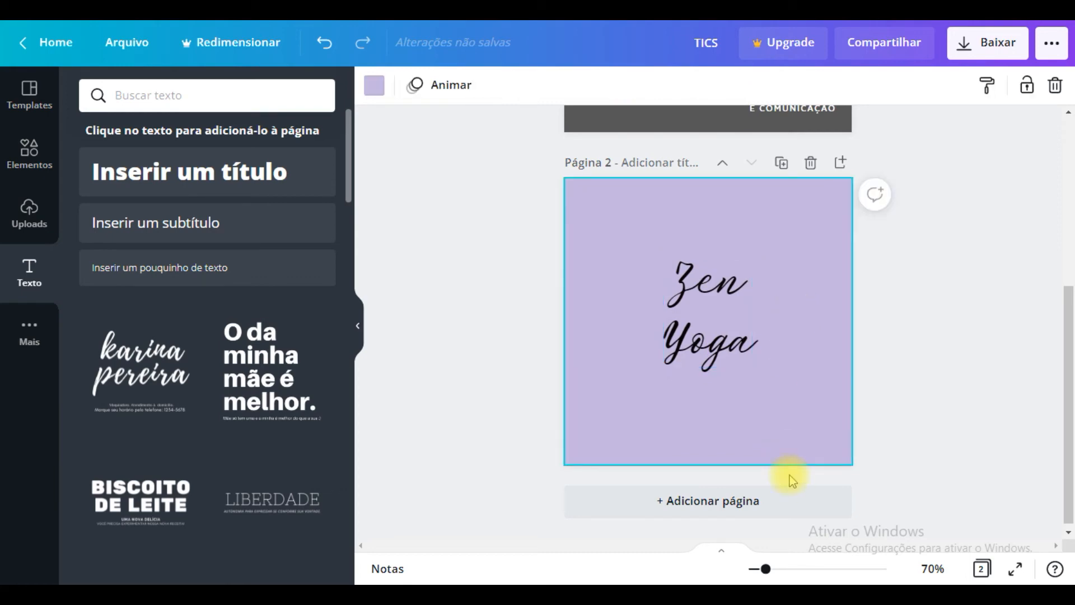
Step: Color both lines of the Zen Yoga title with the dark gray from the document colors
{"action": "left_click", "coordinate": [737, 348]}
{"action": "double_click", "coordinate": [734, 347]}
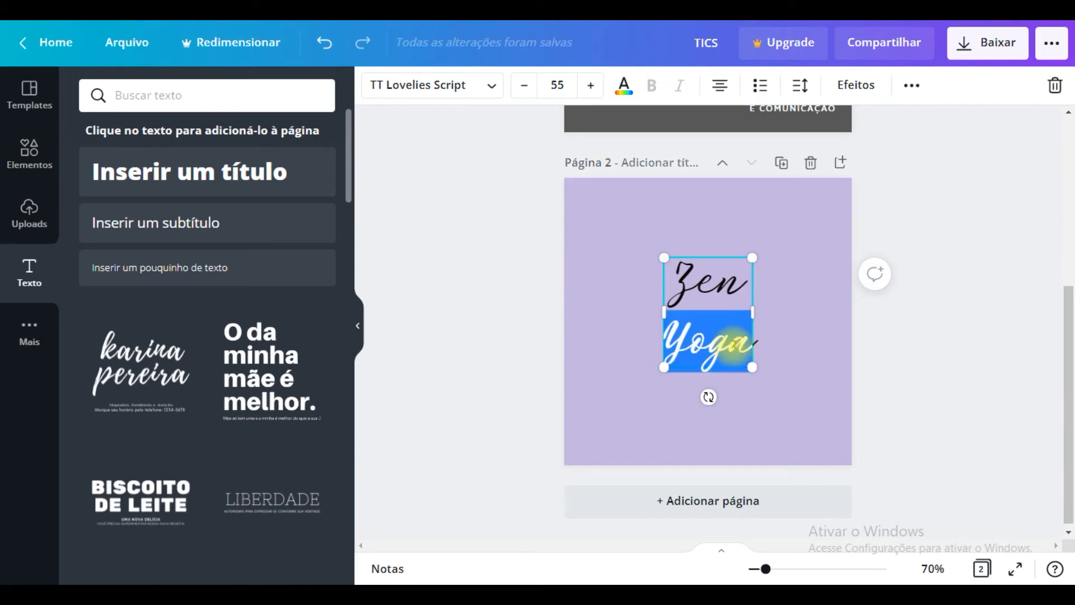
{"action": "left_click_drag", "start_coordinate": [672, 265], "coordinate": [754, 322]}
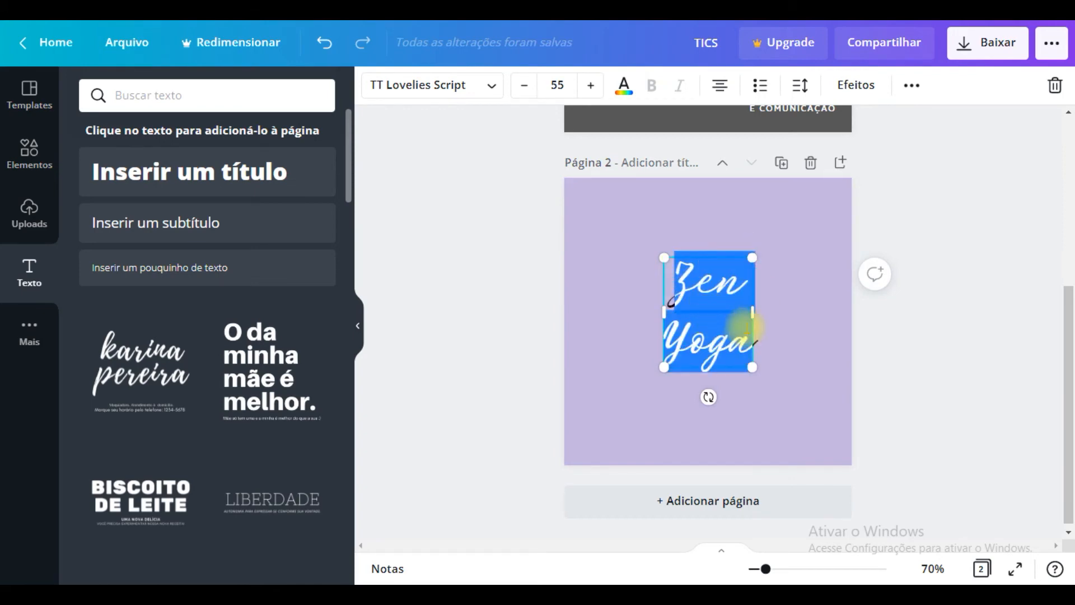
{"action": "left_click", "coordinate": [624, 87]}
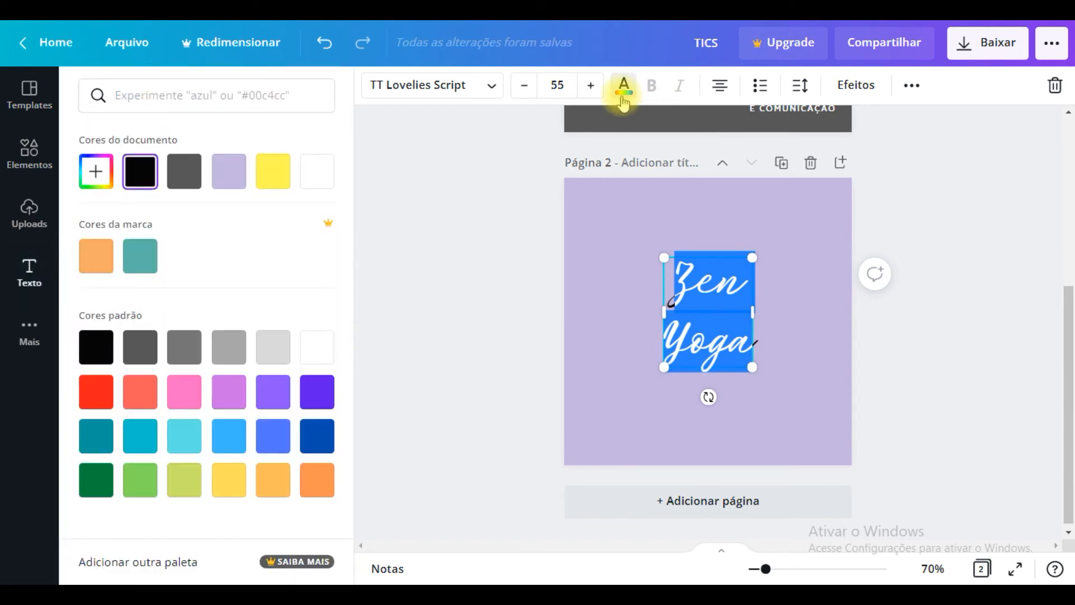
{"action": "left_click", "coordinate": [185, 172]}
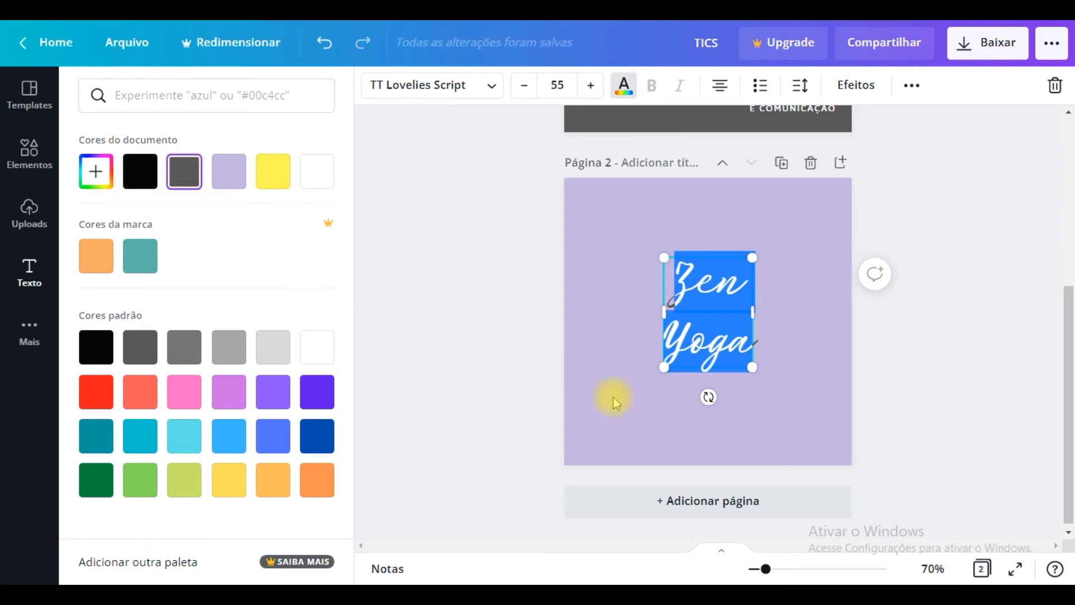
{"action": "left_click", "coordinate": [842, 304]}
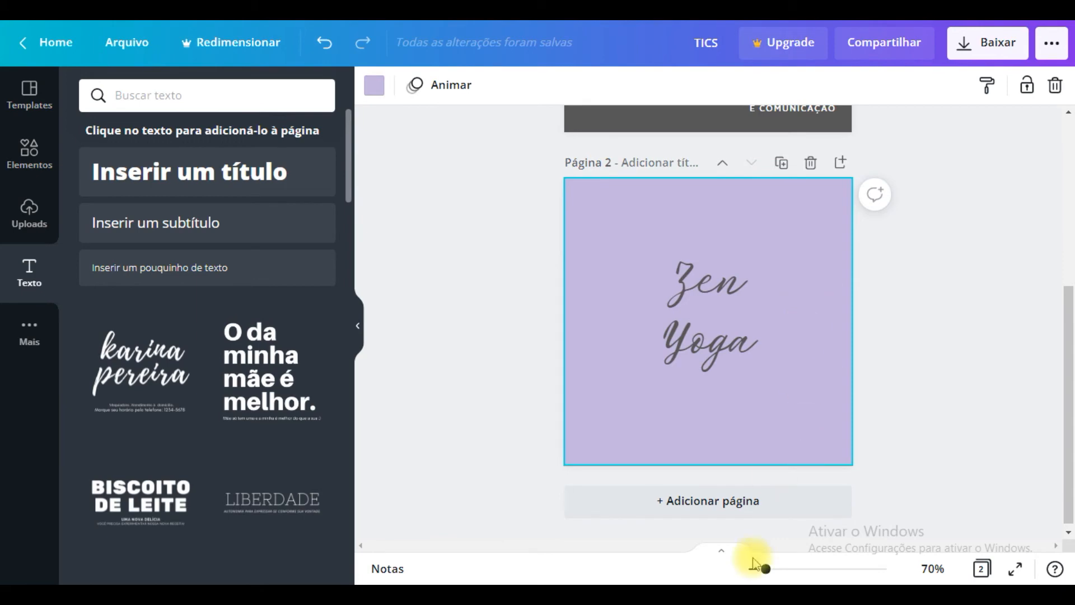
{"action": "left_click", "coordinate": [667, 260]}
{"action": "double_click", "coordinate": [673, 266]}
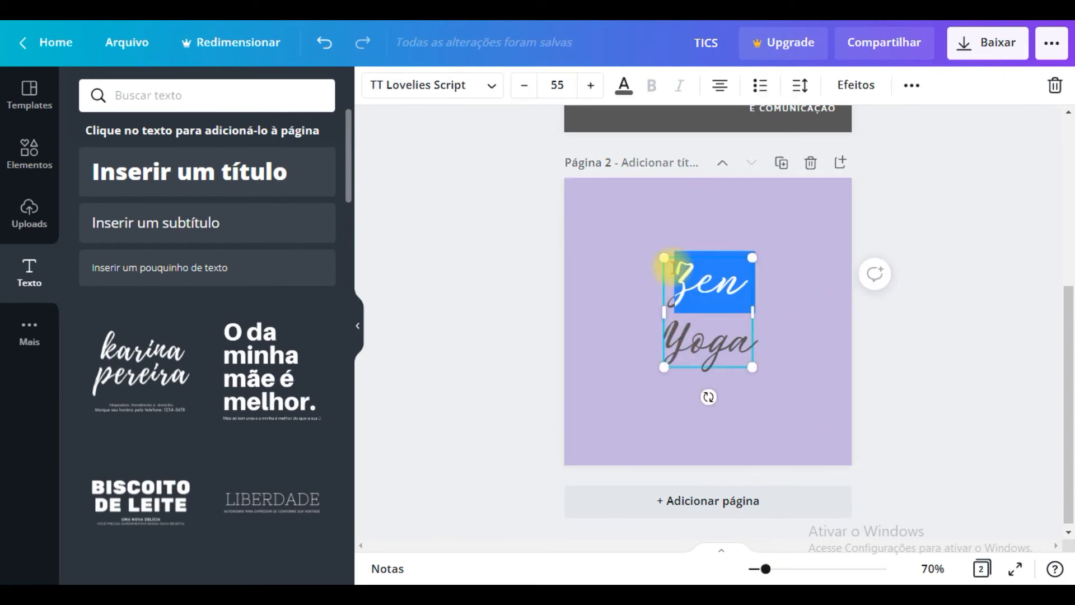
{"action": "left_click", "coordinate": [780, 306]}
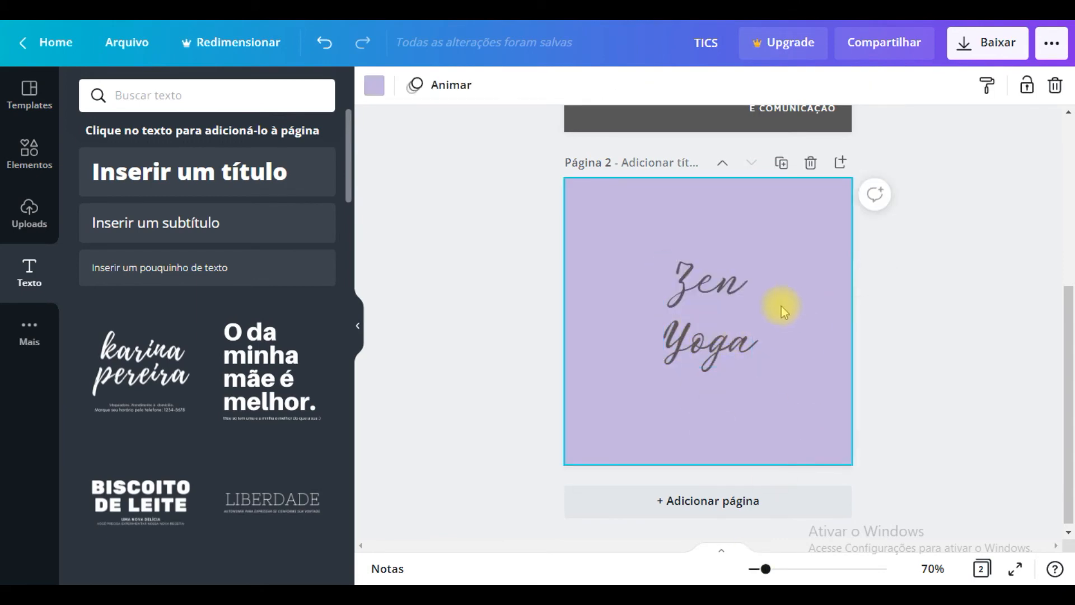
{"action": "double_click", "coordinate": [696, 288]}
{"action": "left_click", "coordinate": [737, 371]}
{"action": "left_click", "coordinate": [730, 355]}
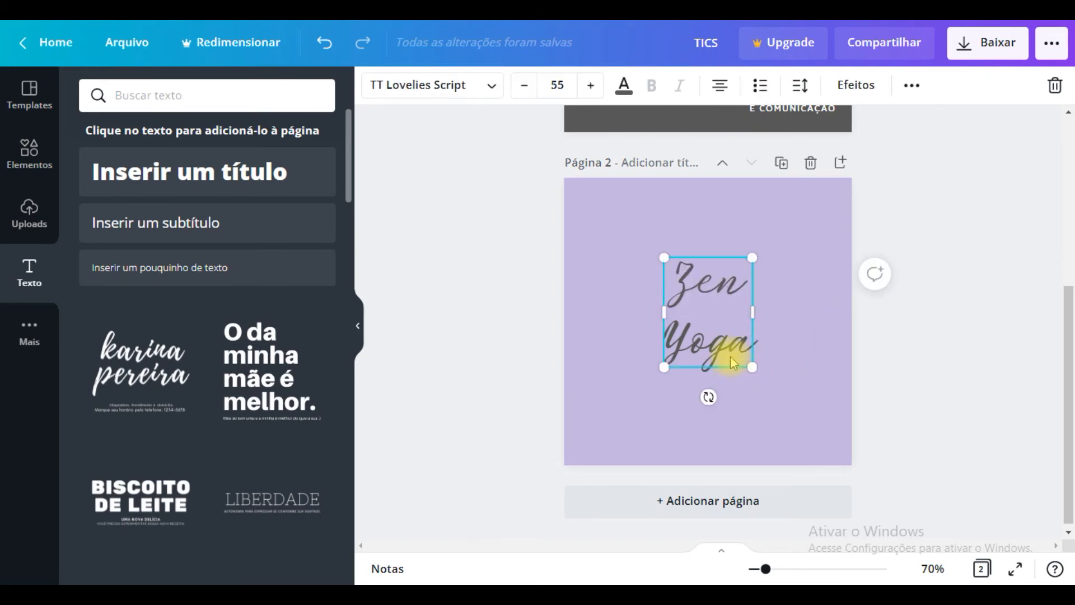
Step: Color the Zen Yoga title black from the default colors
{"action": "left_click", "coordinate": [622, 89]}
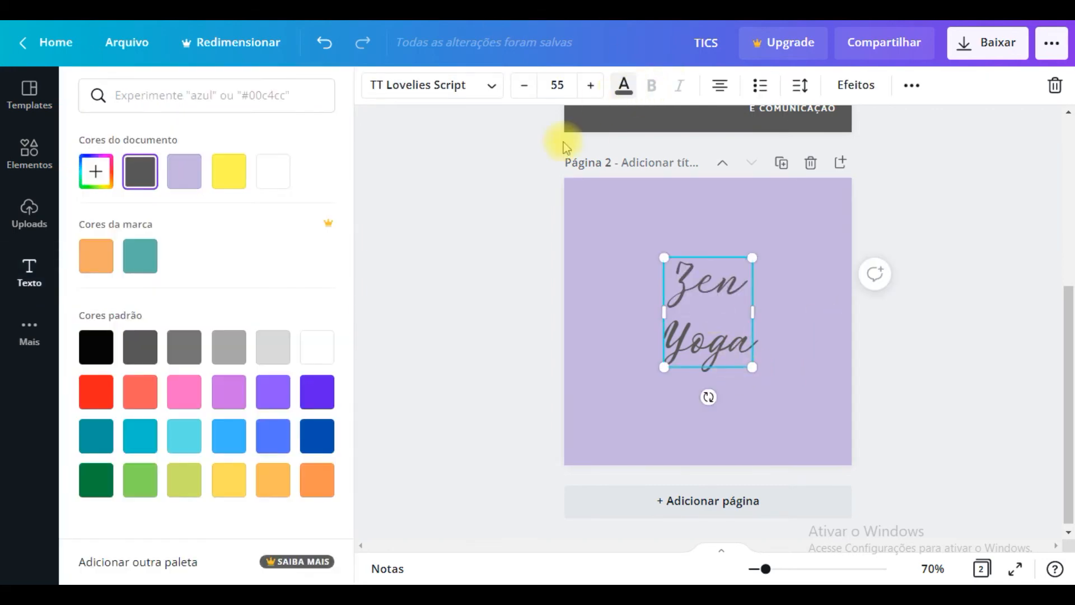
{"action": "left_click", "coordinate": [90, 354]}
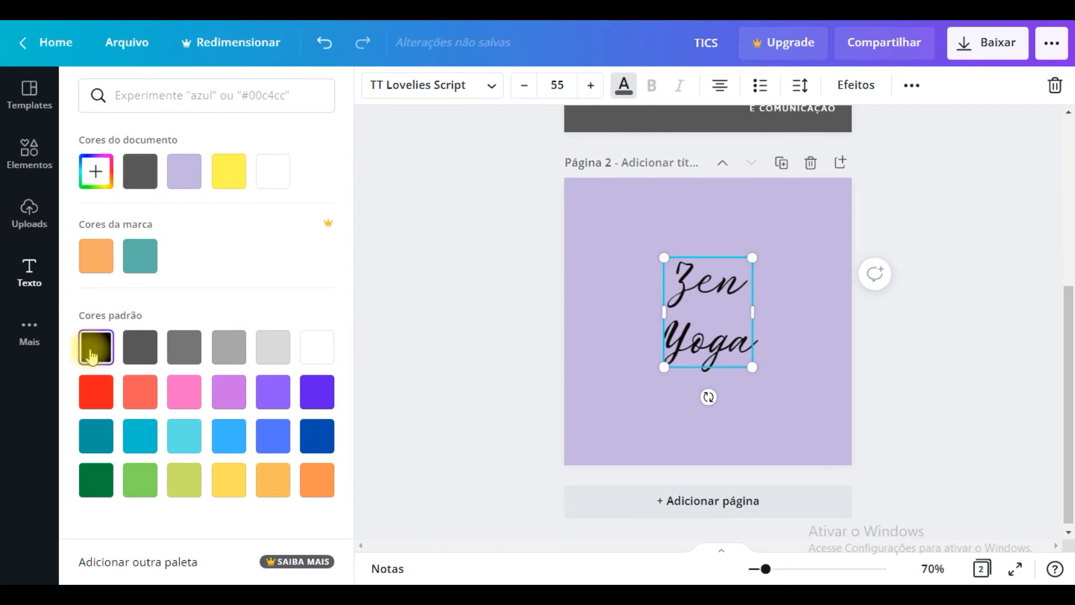
{"action": "left_click", "coordinate": [616, 386]}
{"action": "left_click", "coordinate": [159, 95]}
{"action": "left_click", "coordinate": [814, 301]}
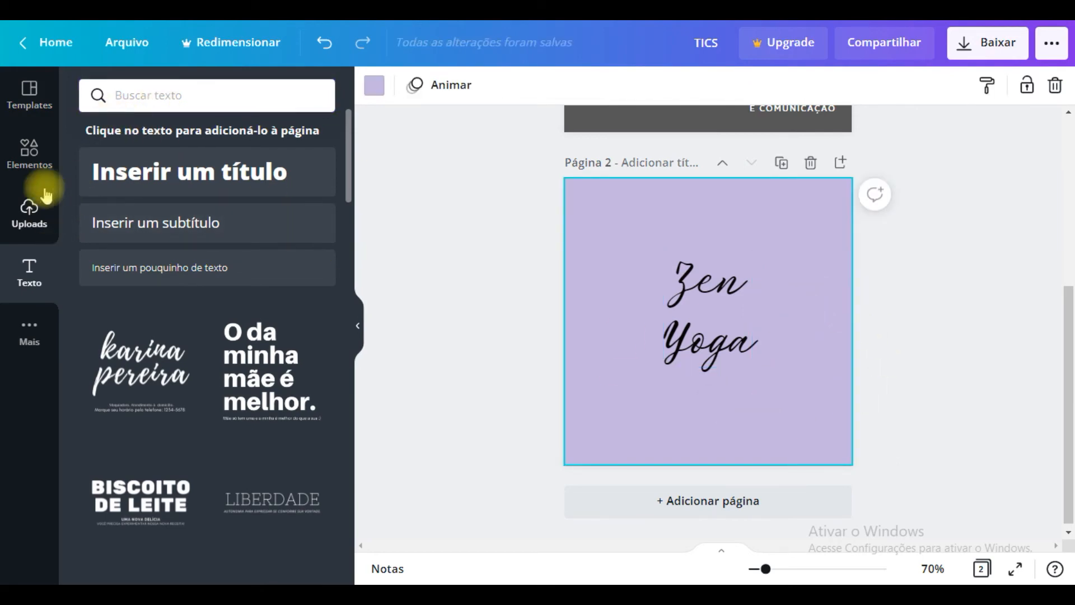
Step: Search the graphic elements for "lotus"
{"action": "left_click", "coordinate": [26, 154]}
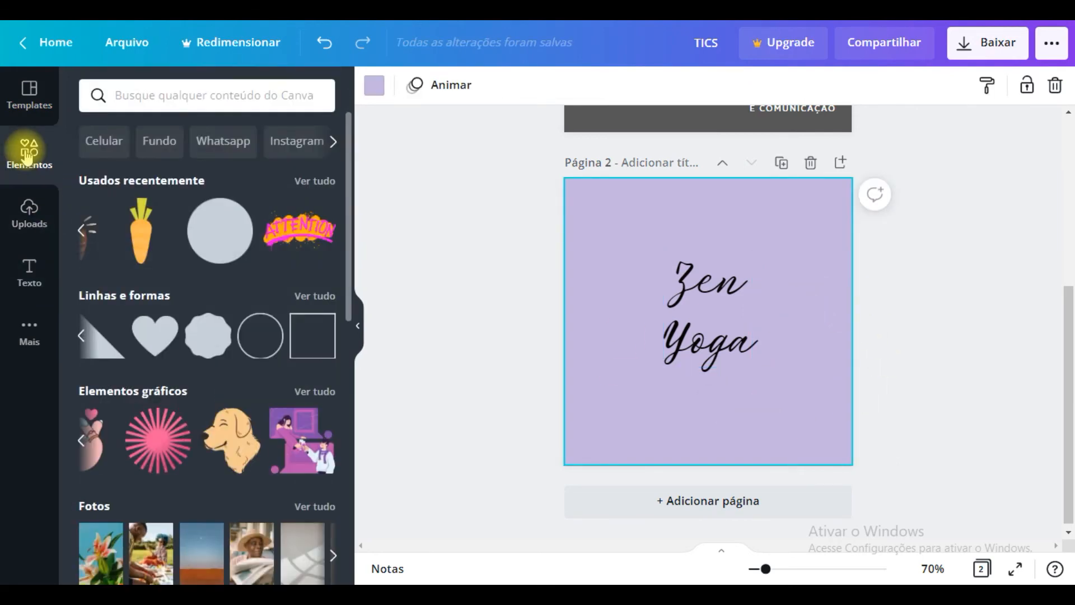
{"action": "left_click", "coordinate": [172, 100]}
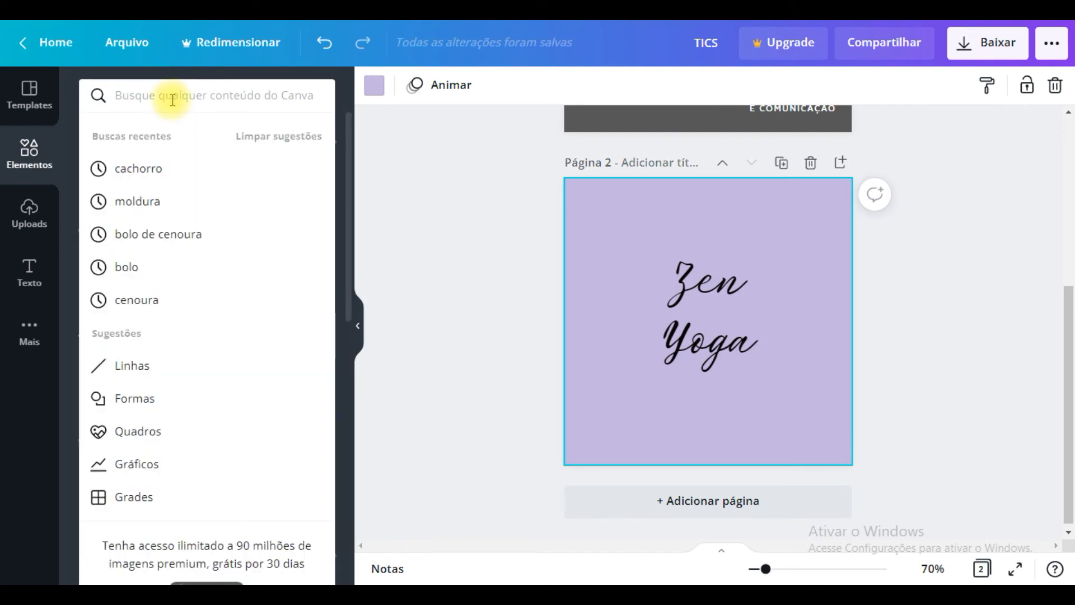
{"action": "left_click", "coordinate": [172, 100]}
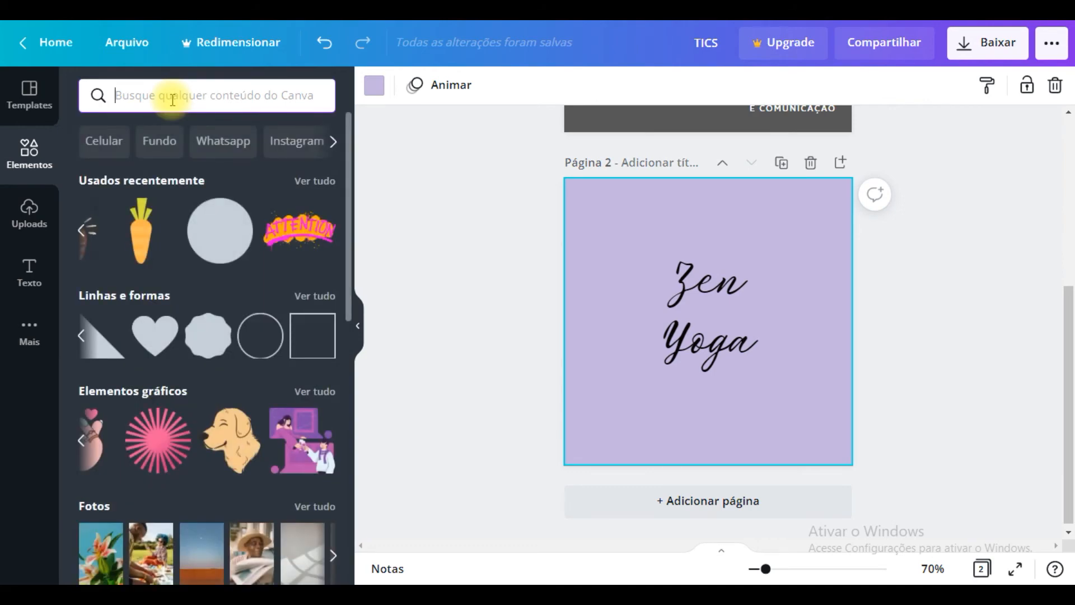
{"action": "type", "text": "lotu"}
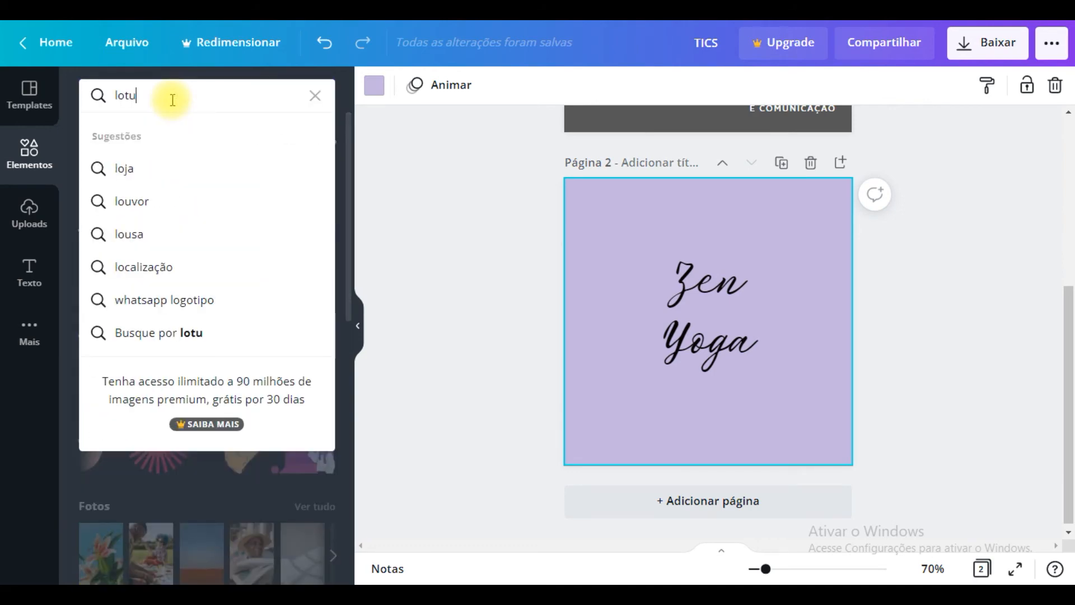
{"action": "type", "text": "s"}
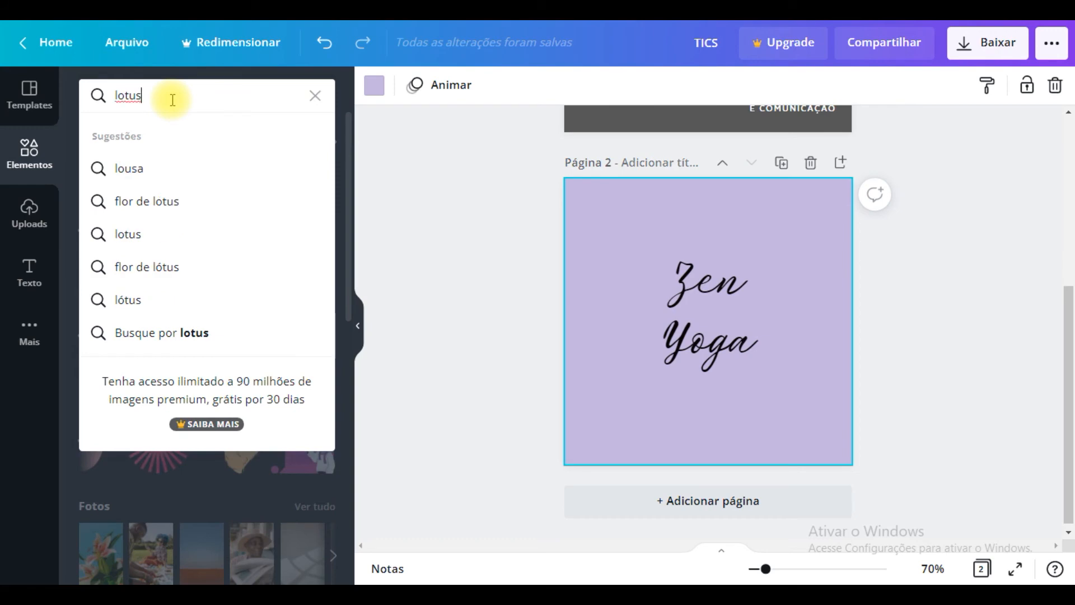
{"action": "key", "text": "Return"}
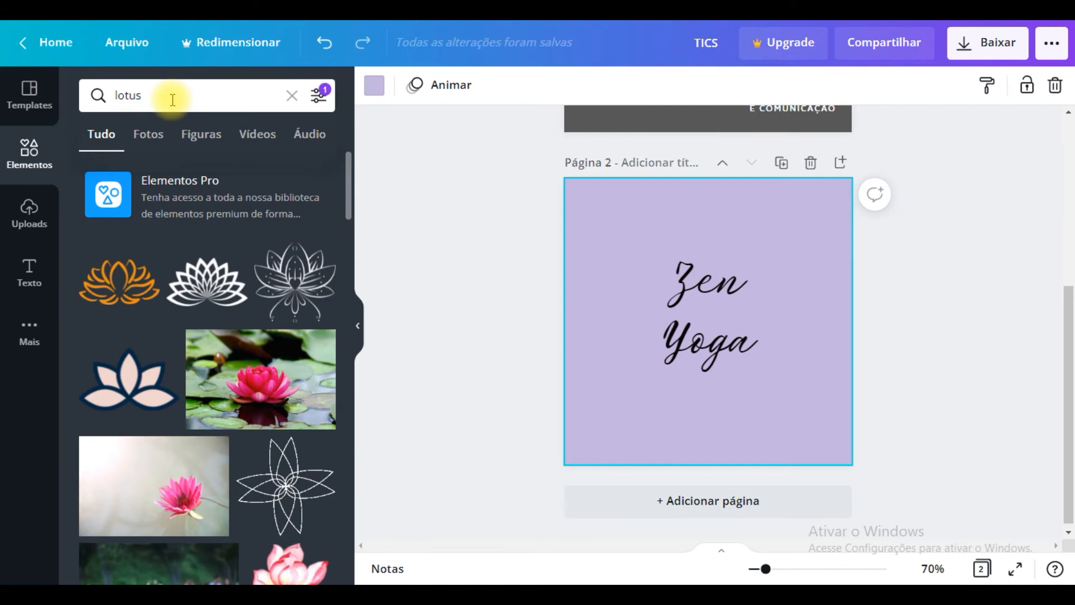
Step: Try the black many-petaled lotus and the pink navy-outlined lotus in the upper corners of page 2
{"action": "left_click", "coordinate": [218, 290]}
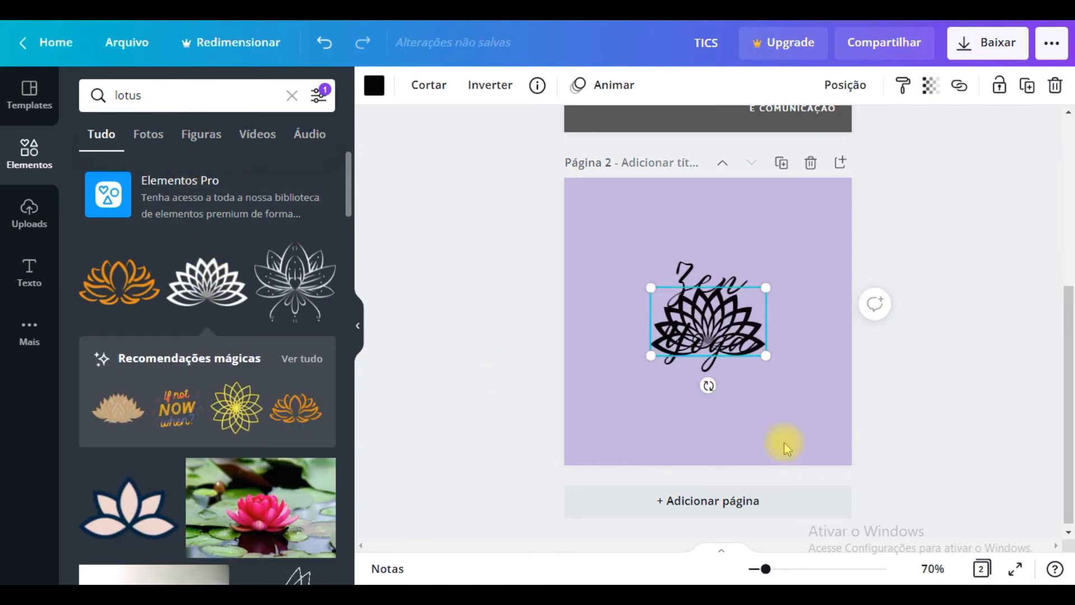
{"action": "left_click_drag", "start_coordinate": [755, 305], "coordinate": [759, 394]}
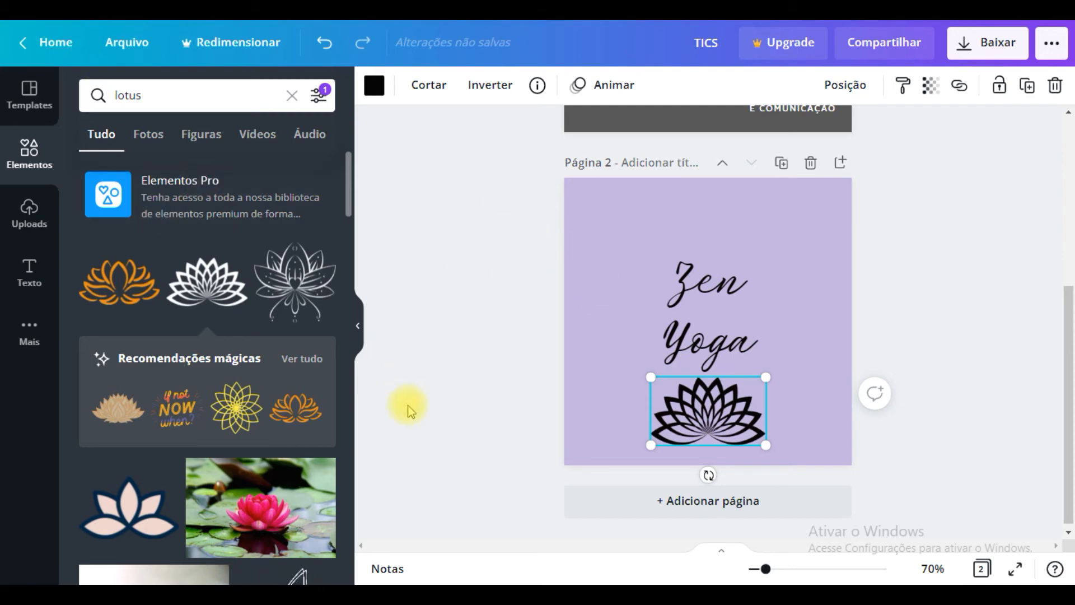
{"action": "left_click", "coordinate": [166, 514]}
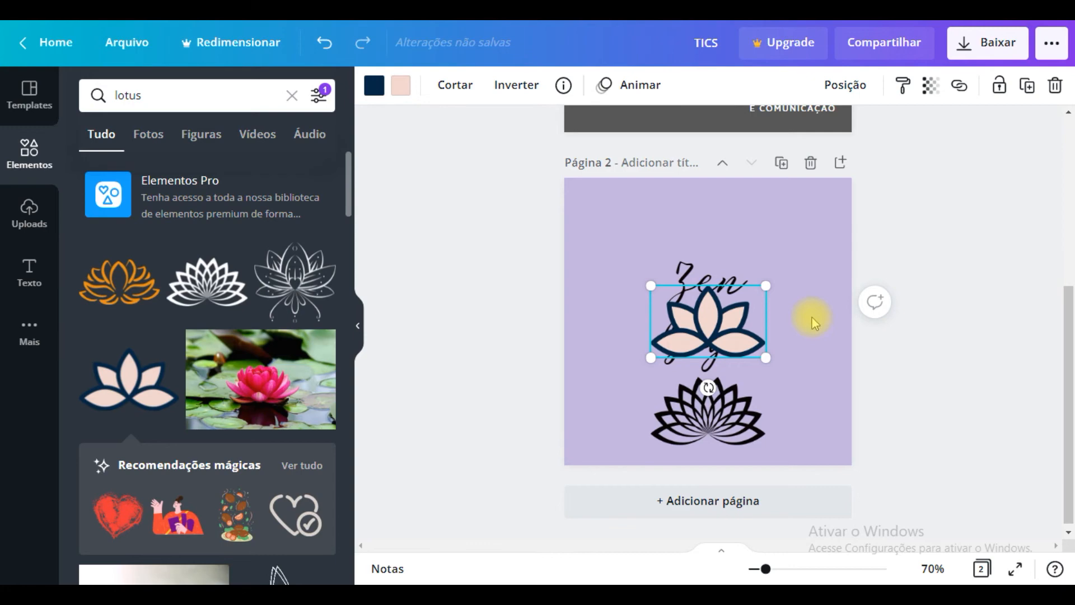
{"action": "left_click_drag", "start_coordinate": [737, 350], "coordinate": [656, 244]}
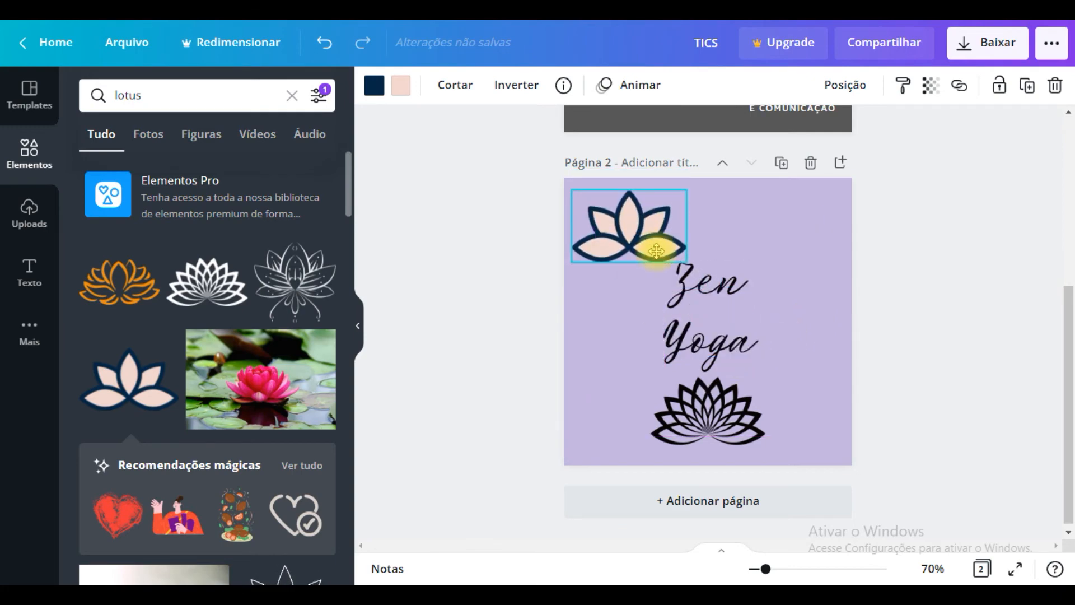
{"action": "left_click_drag", "start_coordinate": [722, 443], "coordinate": [794, 250]}
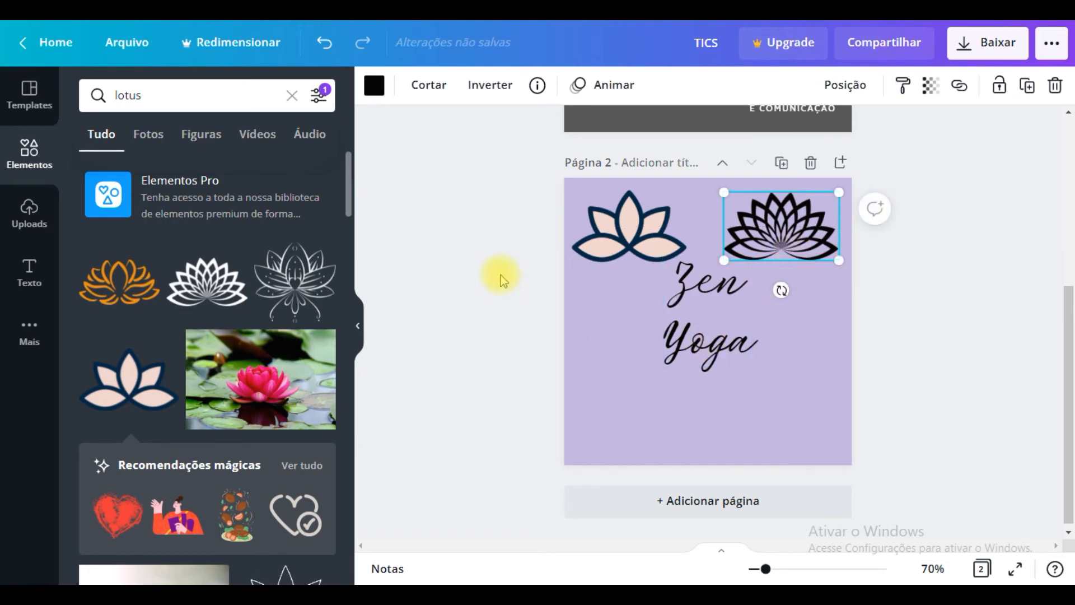
Step: Add the dotted line-art lotus and place it in the lower right corner of page 2
{"action": "left_click", "coordinate": [311, 286]}
{"action": "left_click_drag", "start_coordinate": [749, 324], "coordinate": [819, 413]}
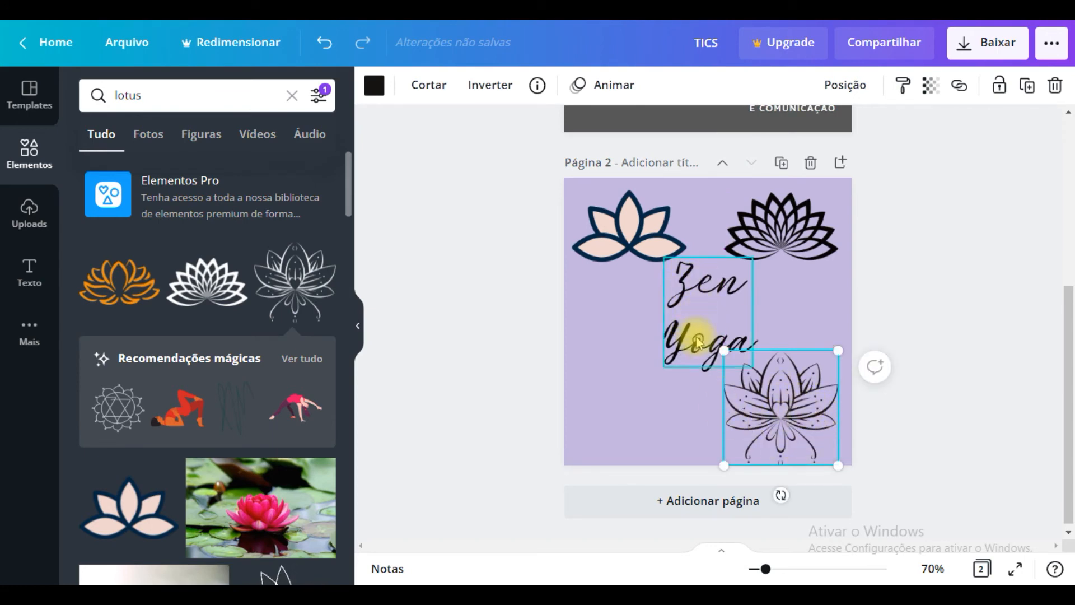
Step: Delete the pink lotus and the black many-petaled lotus from the upper corners of page 2
{"action": "left_click", "coordinate": [637, 252]}
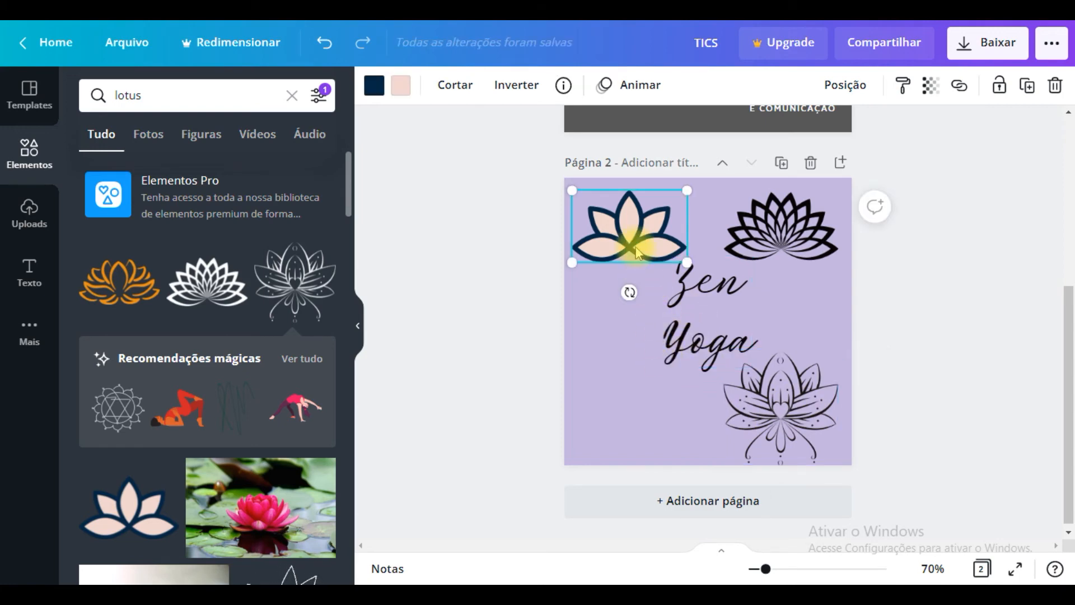
{"action": "key", "text": "Delete"}
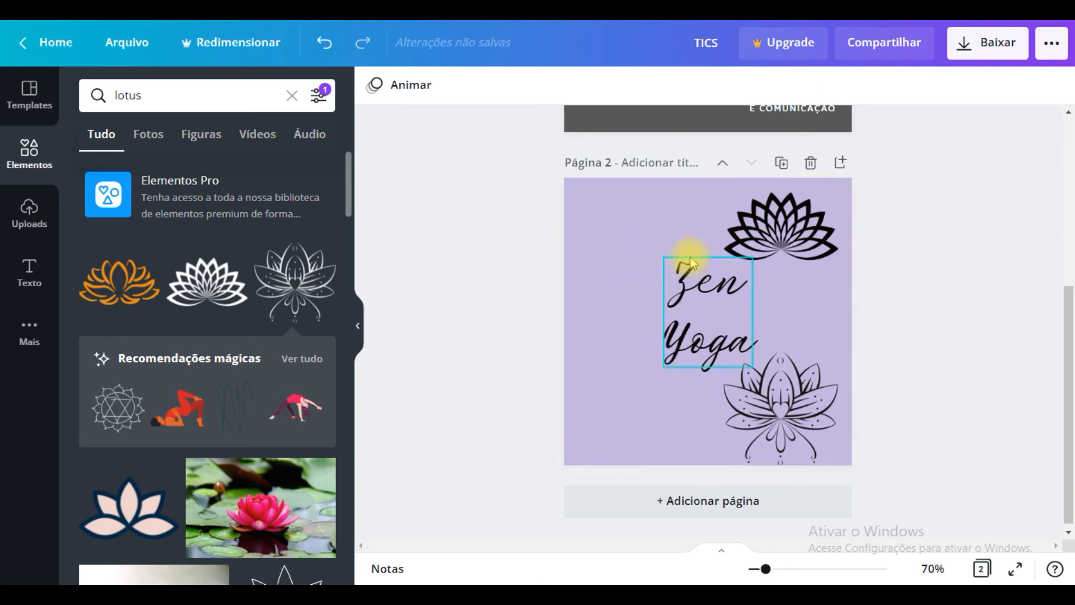
{"action": "left_click", "coordinate": [808, 235]}
{"action": "key", "text": "Delete"}
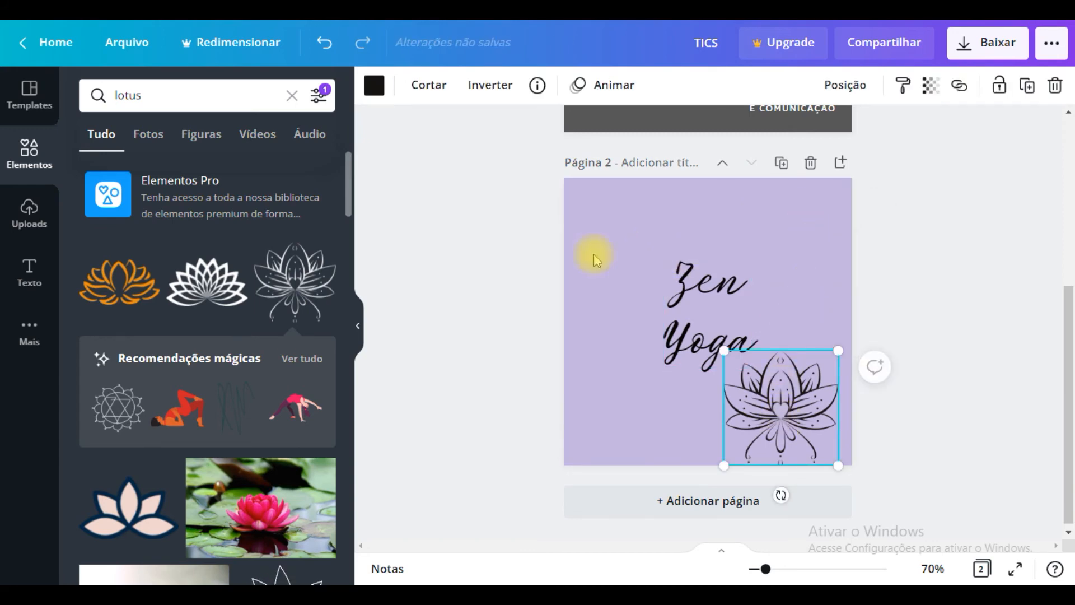
Step: Try light gray, dark gray, lilac and yellow on the line-art lotus, and settle on black
{"action": "left_click", "coordinate": [374, 86]}
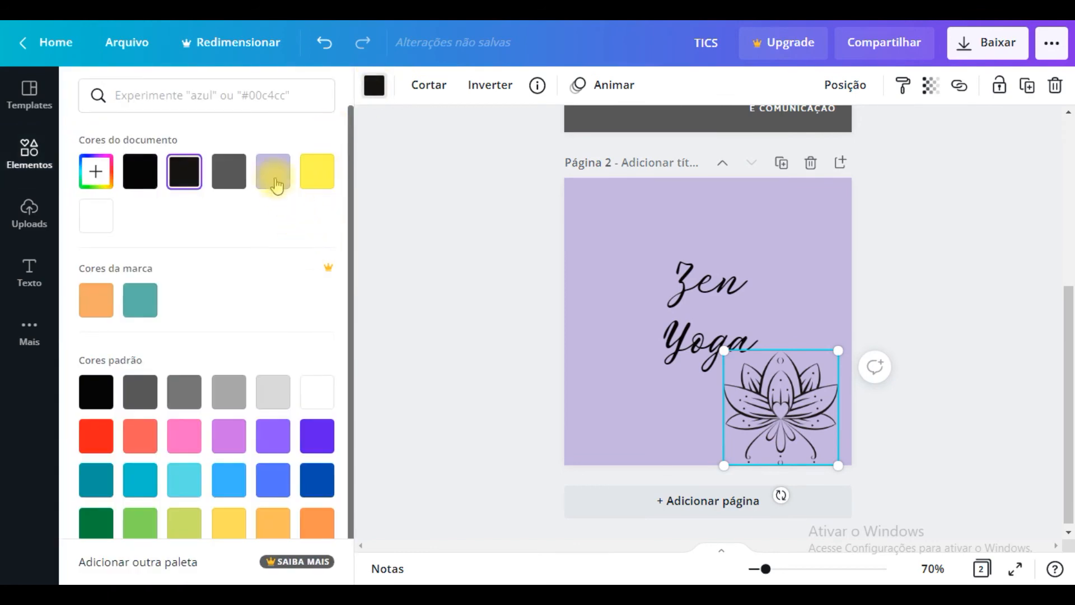
{"action": "left_click", "coordinate": [280, 399]}
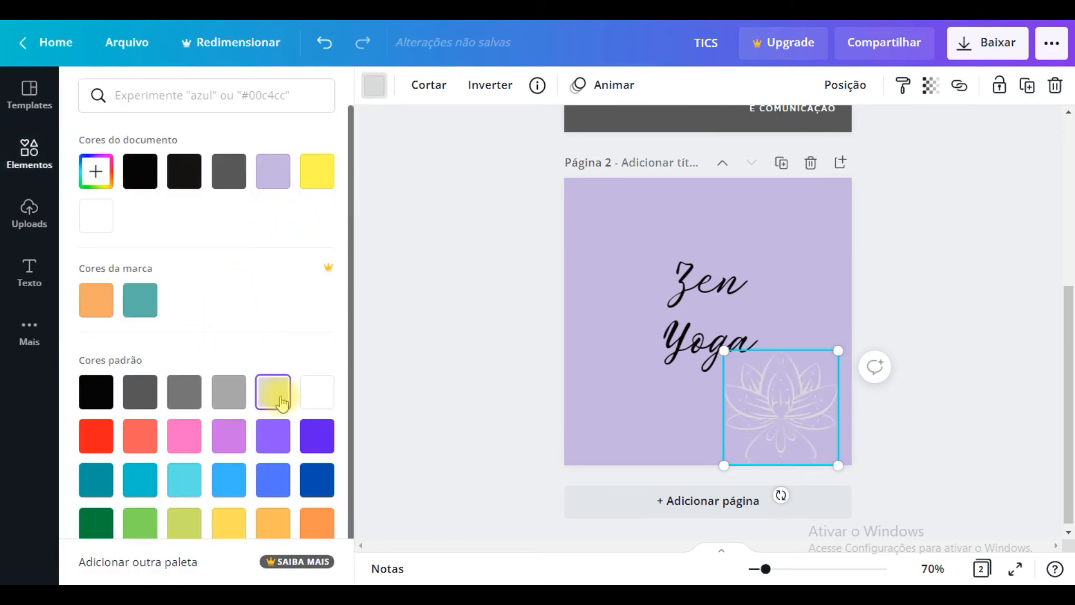
{"action": "mouse_move", "coordinate": [800, 444]}
{"action": "left_mouse_down"}
{"action": "mouse_move", "coordinate": [759, 351]}
{"action": "mouse_move", "coordinate": [727, 343]}
{"action": "mouse_move", "coordinate": [729, 358]}
{"action": "mouse_move", "coordinate": [787, 330]}
{"action": "mouse_move", "coordinate": [803, 435]}
{"action": "left_mouse_up"}
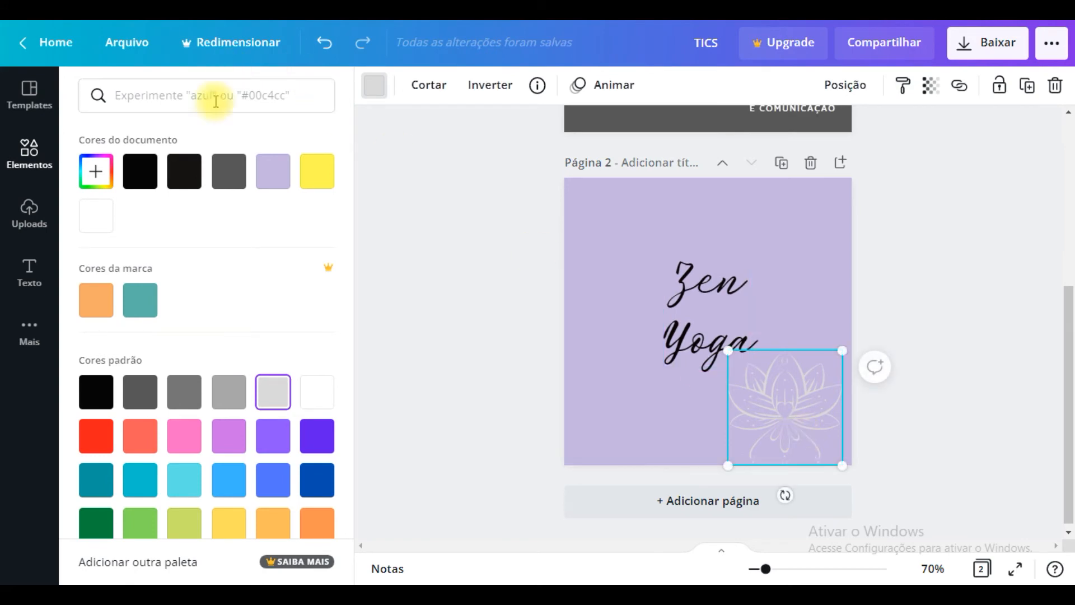
{"action": "left_click", "coordinate": [231, 169]}
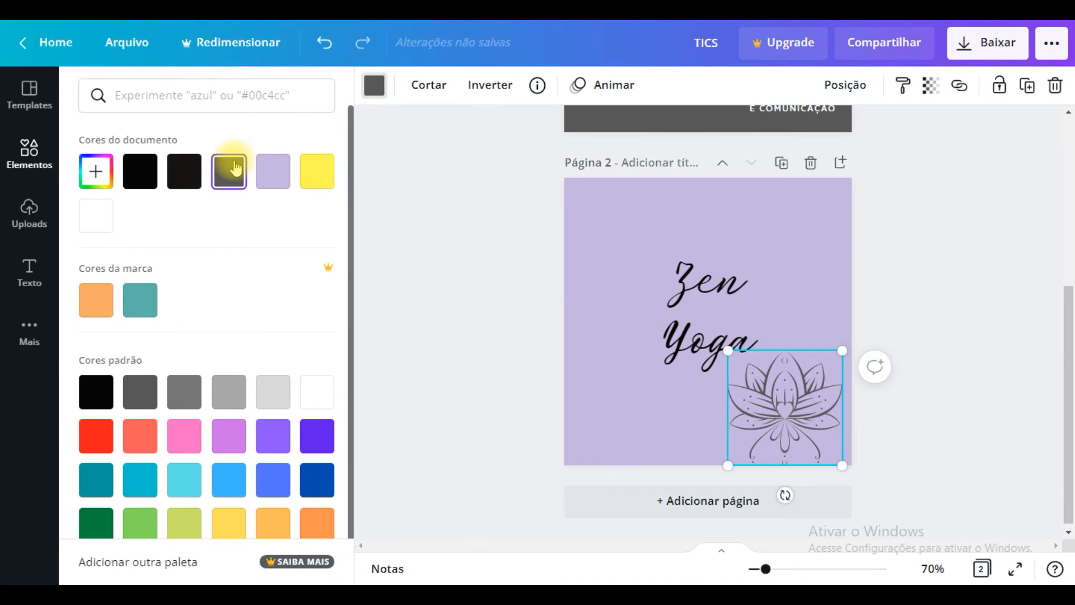
{"action": "left_click", "coordinate": [277, 175]}
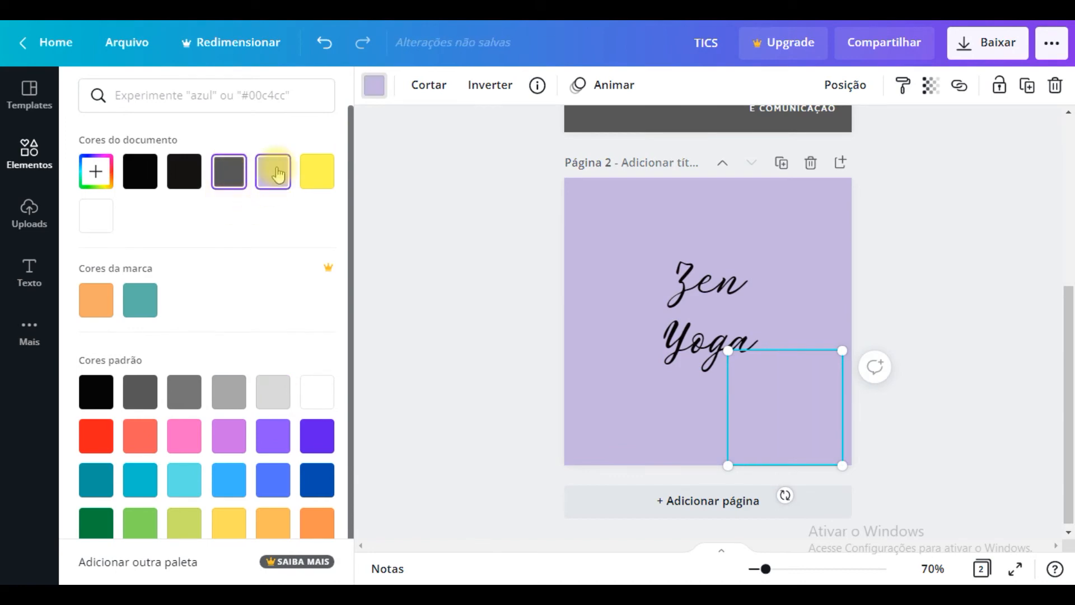
{"action": "left_click", "coordinate": [305, 179]}
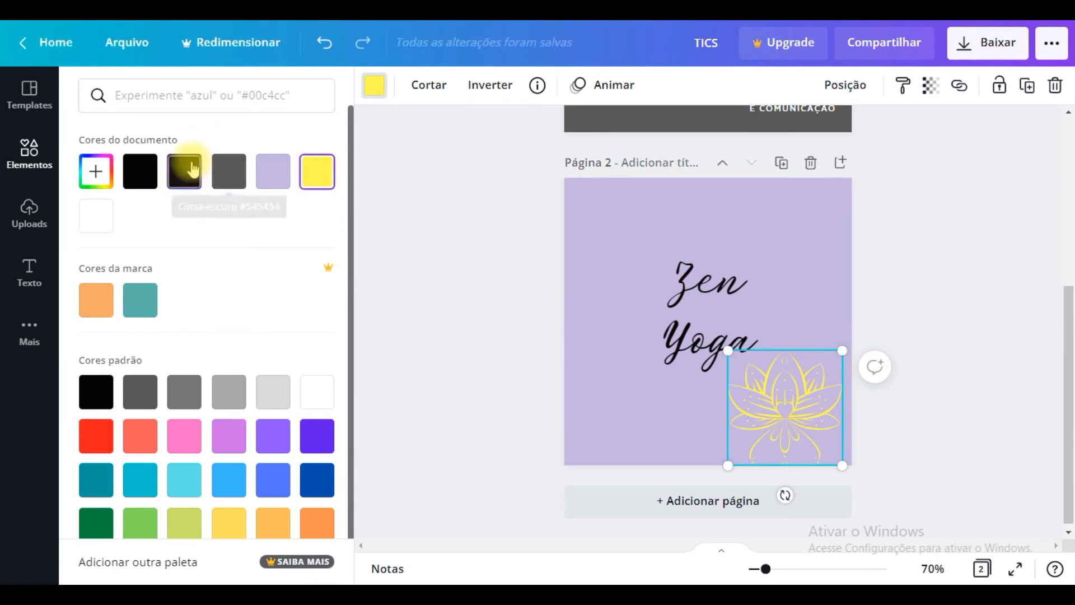
{"action": "left_click", "coordinate": [148, 180]}
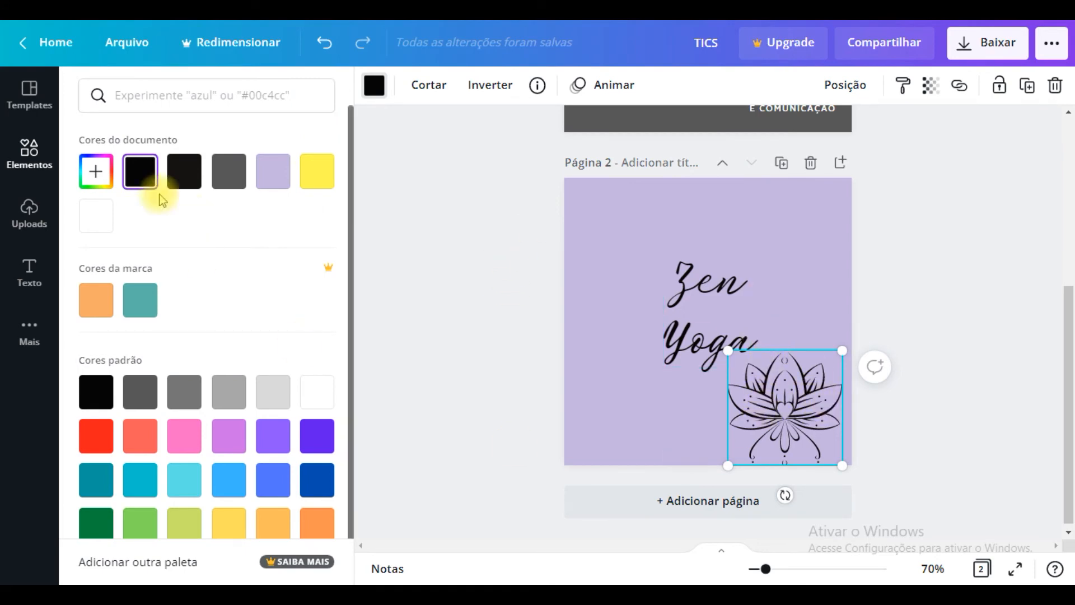
{"action": "left_click", "coordinate": [247, 95]}
{"action": "type", "text": "lotus"}
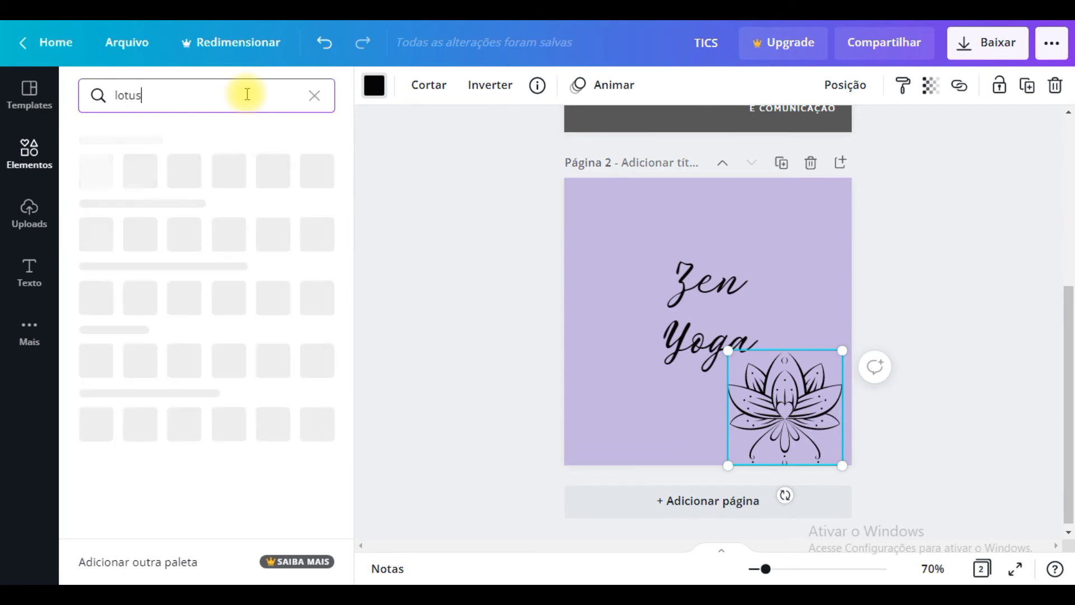
{"action": "key", "text": "BackSpace"}
{"action": "key", "text": "BackSpace"}
{"action": "key", "text": "BackSpace"}
{"action": "key", "text": "BackSpace"}
{"action": "key", "text": "BackSpace"}
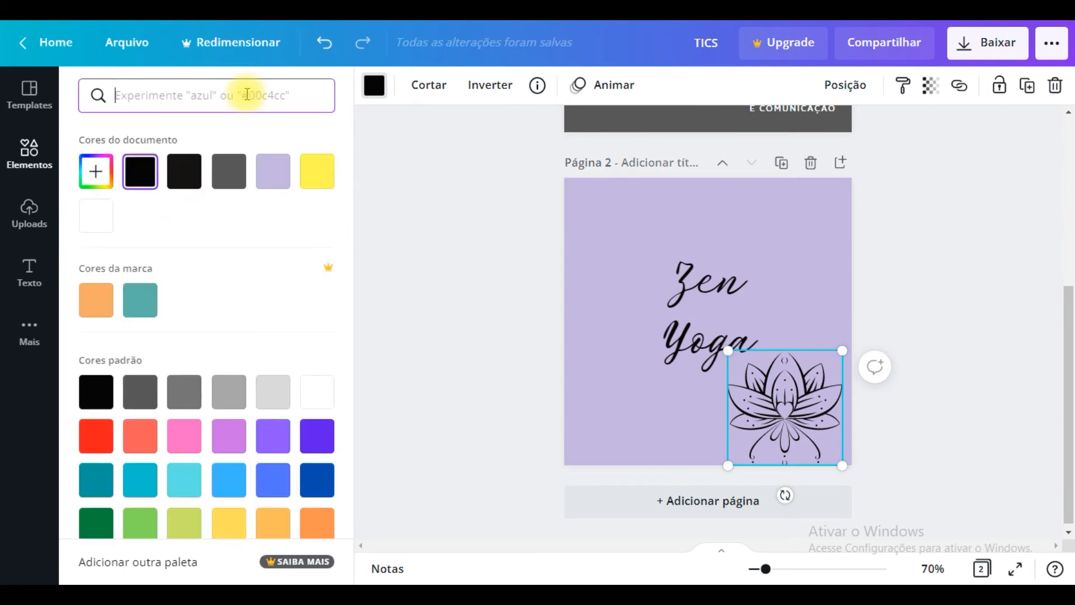
{"action": "left_click", "coordinate": [29, 272]}
{"action": "left_click", "coordinate": [166, 104]}
{"action": "type", "text": "l"}
{"action": "key", "text": "BackSpace"}
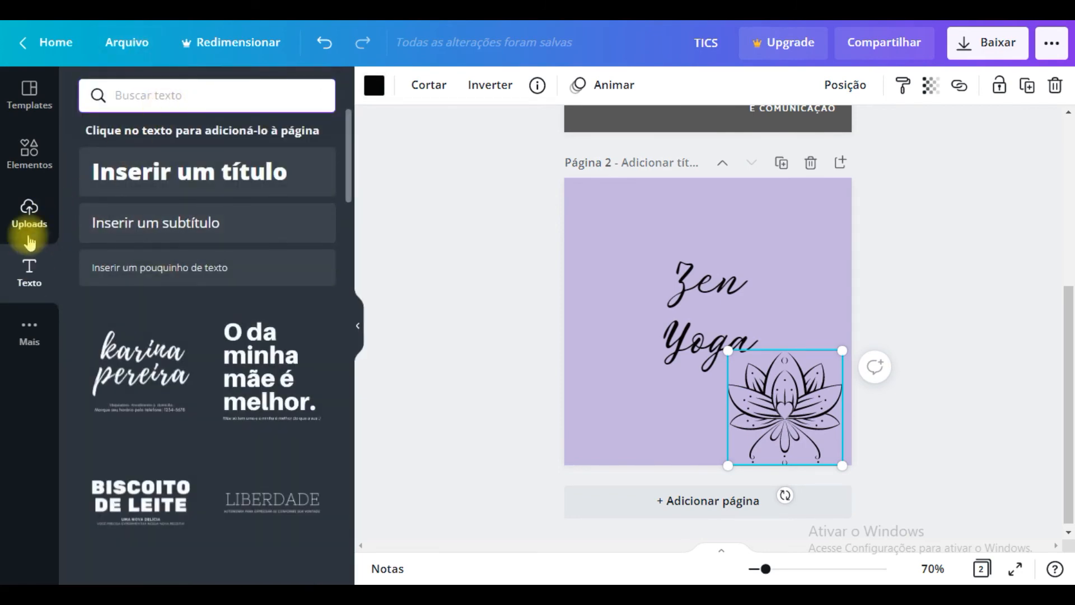
Step: Add the recommended star mandala and green scribble graphics, placing them in the upper left and upper right corners of page 2
{"action": "left_click", "coordinate": [29, 154]}
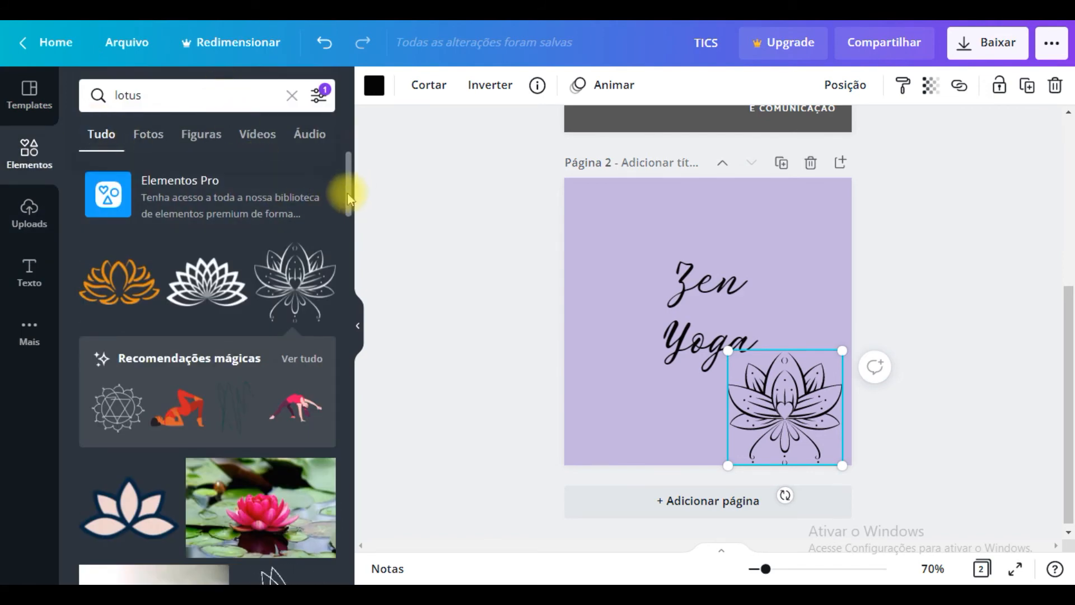
{"action": "left_click_drag", "start_coordinate": [347, 197], "coordinate": [349, 199]}
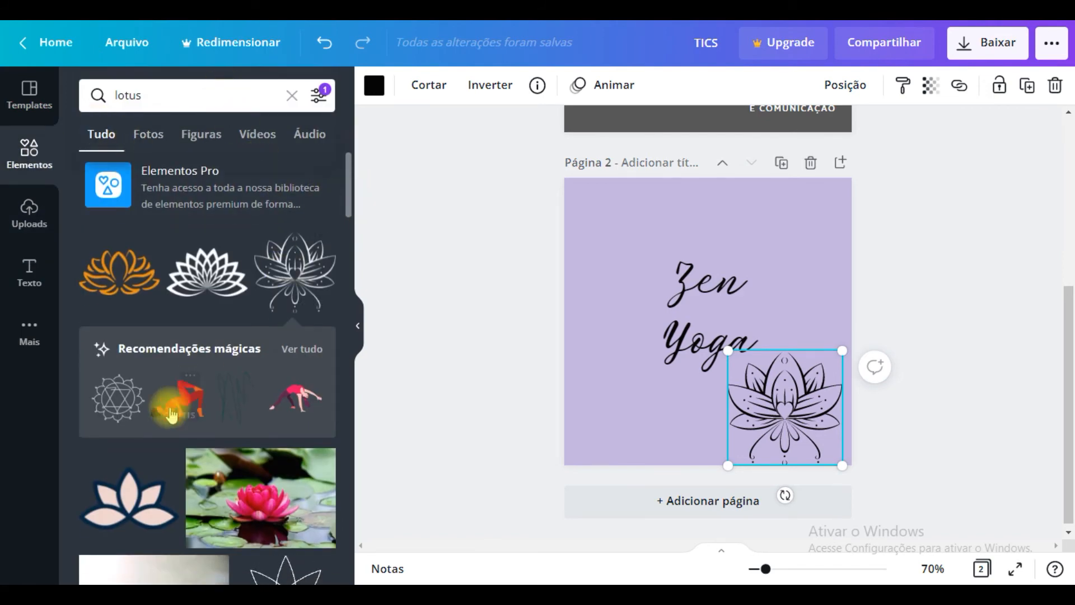
{"action": "left_click", "coordinate": [132, 415]}
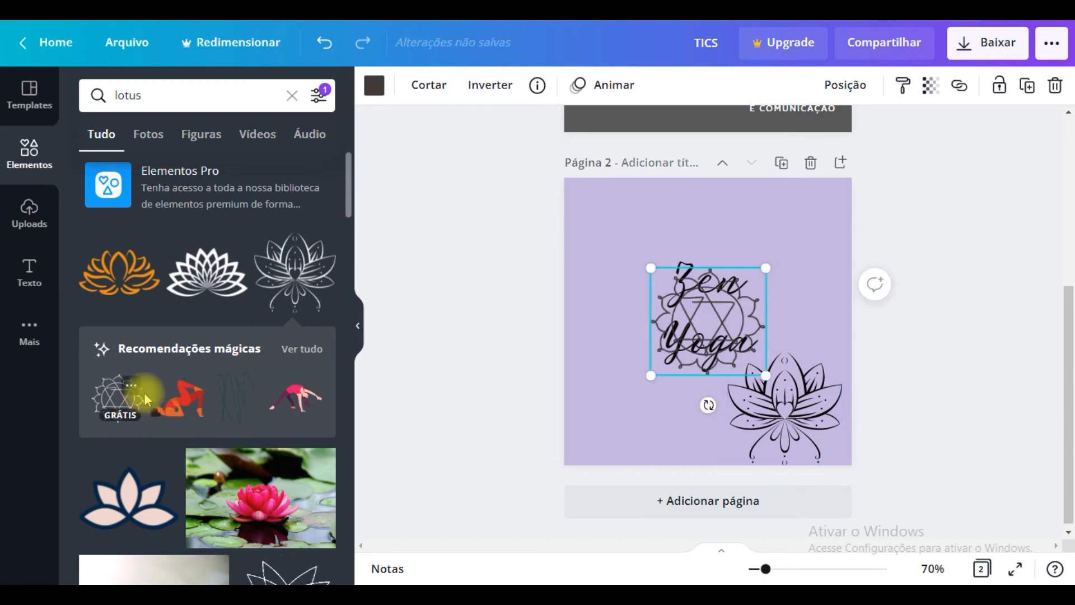
{"action": "left_click_drag", "start_coordinate": [717, 317], "coordinate": [628, 237]}
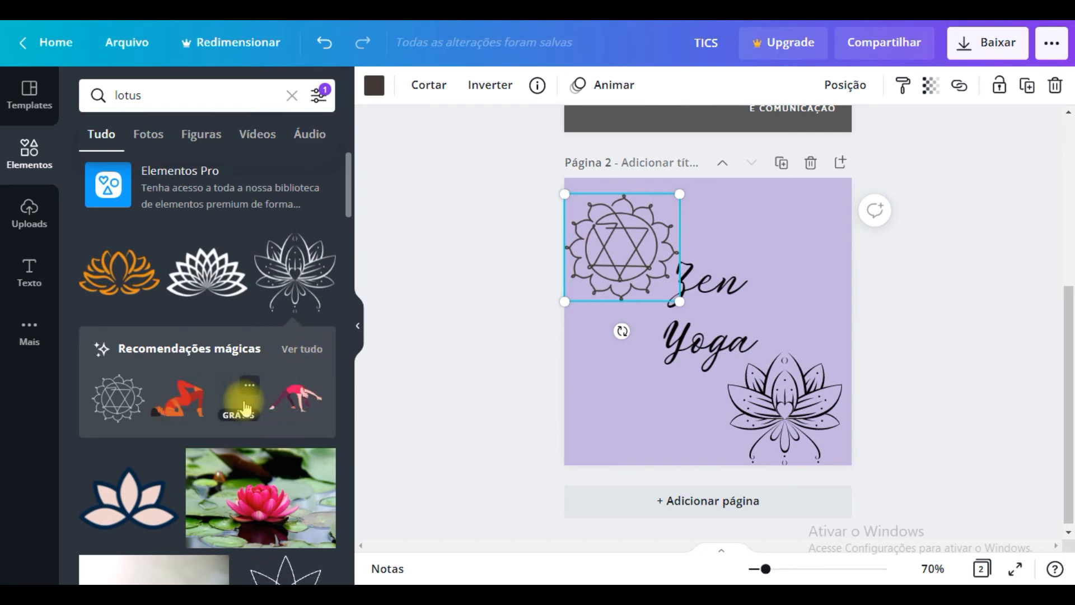
{"action": "left_click", "coordinate": [708, 319]}
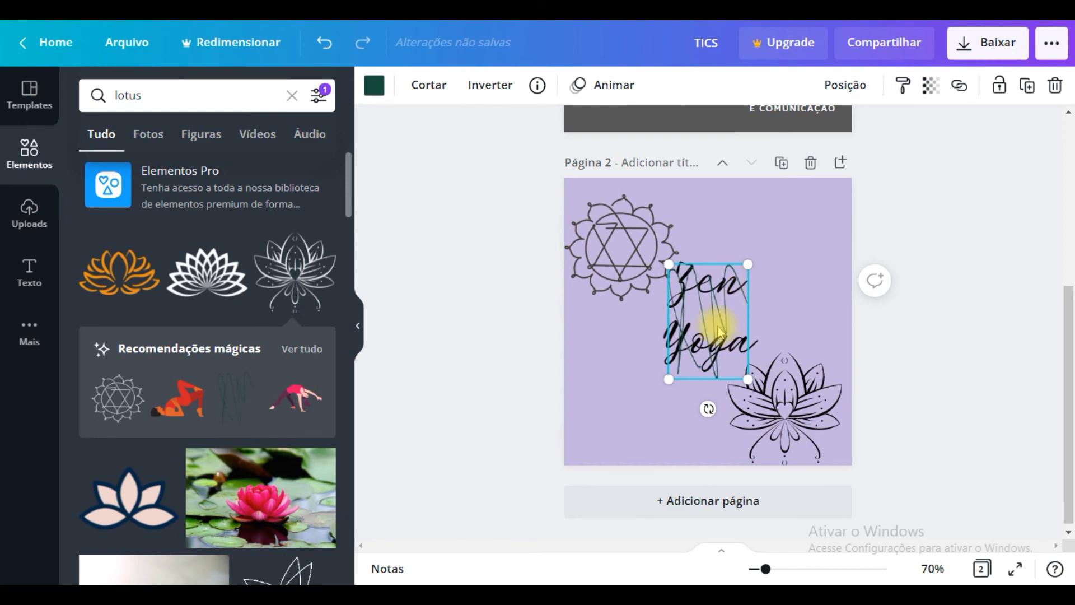
{"action": "mouse_move", "coordinate": [736, 311]}
{"action": "left_mouse_down"}
{"action": "mouse_move", "coordinate": [833, 209]}
{"action": "mouse_move", "coordinate": [831, 241]}
{"action": "left_mouse_up"}
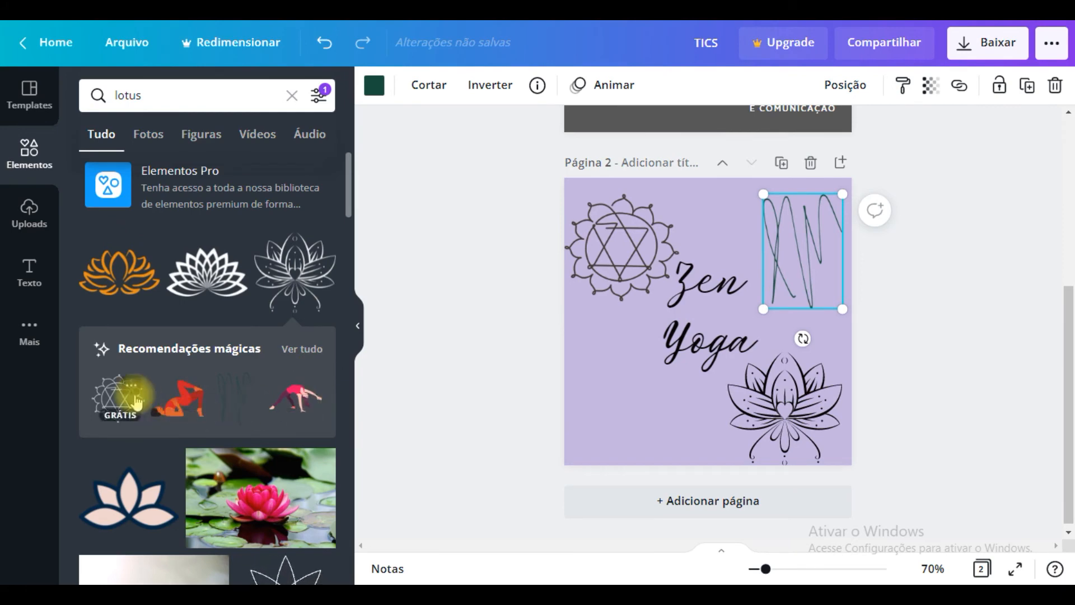
Step: Add the simple outline lotus to page 2 and delete the star mandala, the dotted line-art lotus and the green scribble
{"action": "left_click_drag", "start_coordinate": [348, 187], "coordinate": [349, 259]}
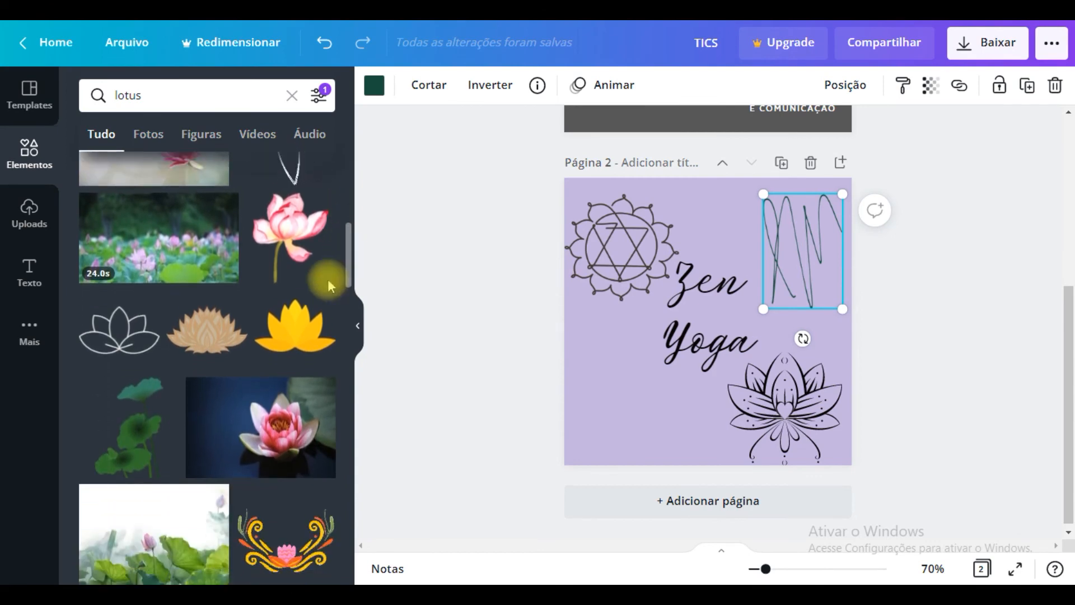
{"action": "left_click", "coordinate": [135, 343]}
{"action": "left_click", "coordinate": [641, 250]}
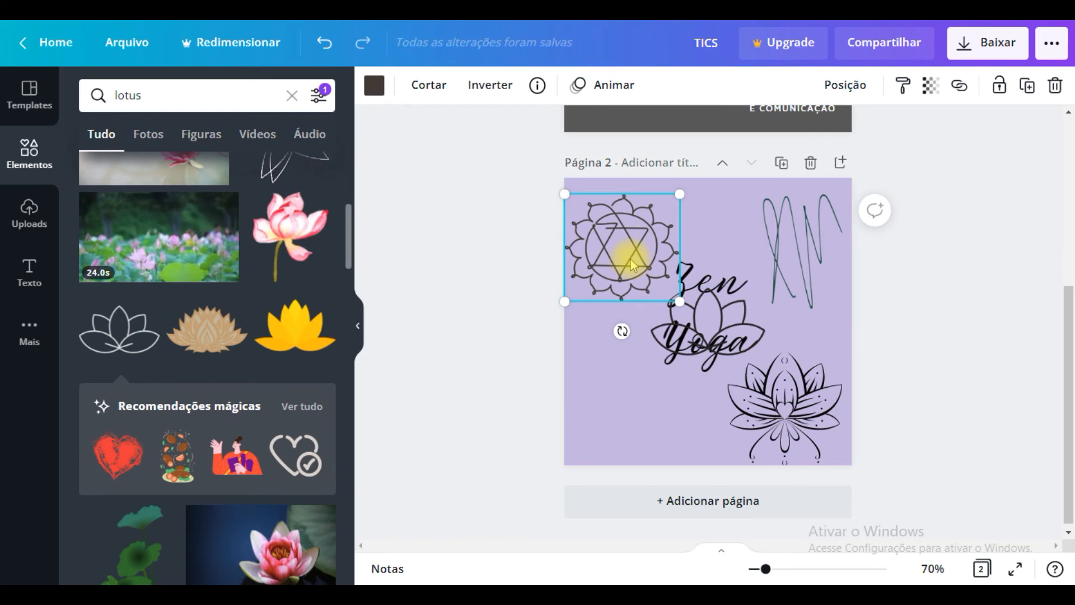
{"action": "key", "text": "Delete"}
{"action": "left_click", "coordinate": [795, 432]}
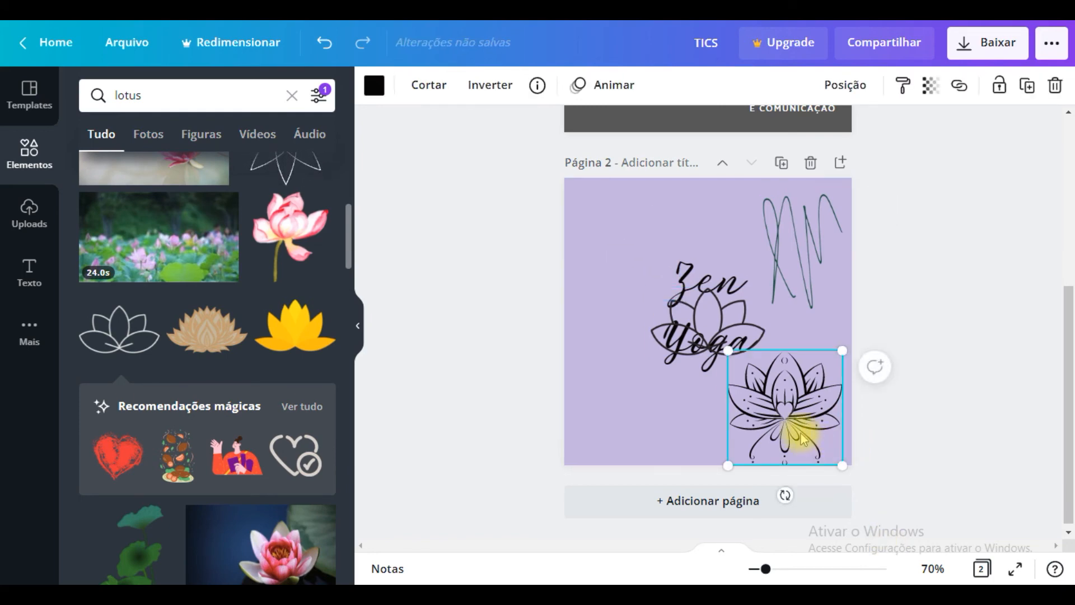
{"action": "key", "text": "Delete"}
{"action": "left_click", "coordinate": [788, 230]}
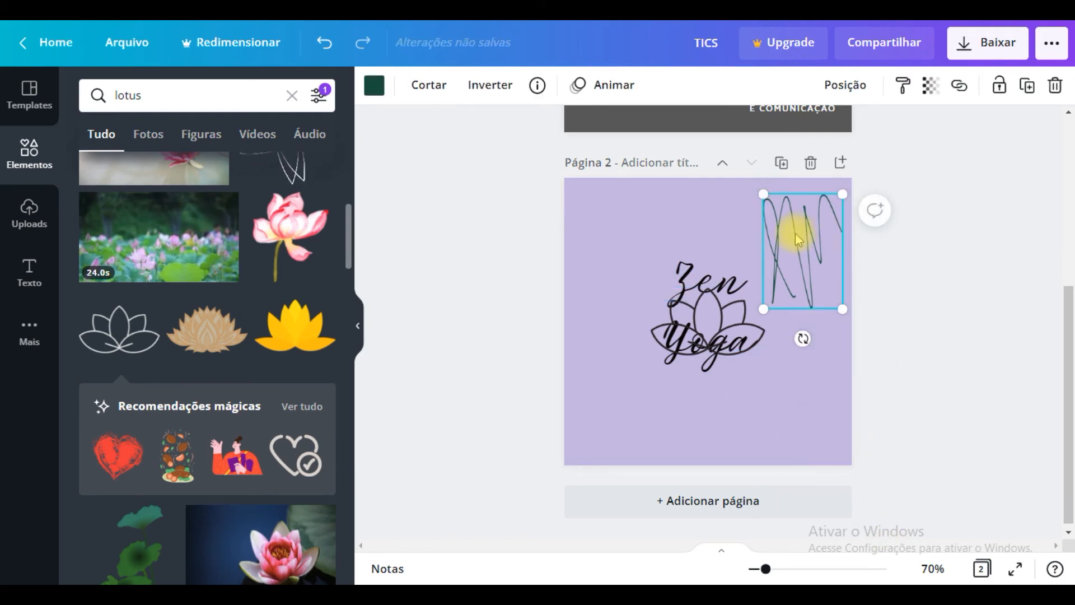
{"action": "key", "text": "Delete"}
Step: Shrink the simple outline lotus and centre it above the Zen Yoga title
{"action": "mouse_move", "coordinate": [734, 335]}
{"action": "left_mouse_down"}
{"action": "mouse_move", "coordinate": [724, 317]}
{"action": "mouse_move", "coordinate": [733, 241]}
{"action": "left_mouse_up"}
{"action": "left_click_drag", "start_coordinate": [650, 206], "coordinate": [713, 220]}
{"action": "left_click", "coordinate": [749, 334]}
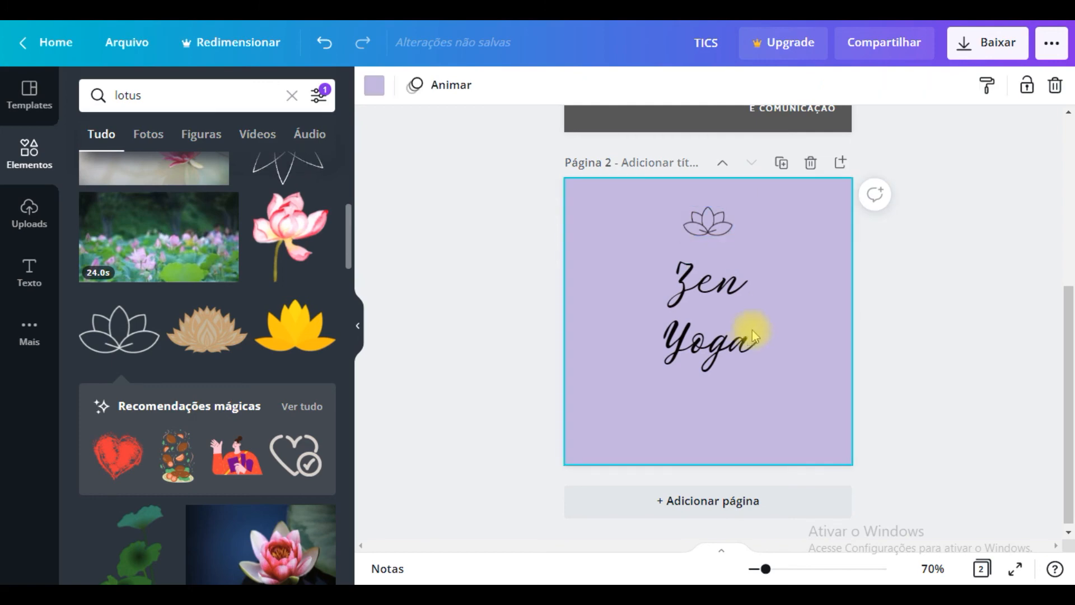
Step: Move the Zen Yoga title slightly down on page 2, keeping it horizontally centred
{"action": "left_click", "coordinate": [726, 346]}
{"action": "mouse_move", "coordinate": [726, 346]}
{"action": "left_mouse_down"}
{"action": "mouse_move", "coordinate": [752, 343]}
{"action": "mouse_move", "coordinate": [726, 350]}
{"action": "mouse_move", "coordinate": [726, 374]}
{"action": "mouse_move", "coordinate": [721, 324]}
{"action": "mouse_move", "coordinate": [722, 354]}
{"action": "left_mouse_up"}
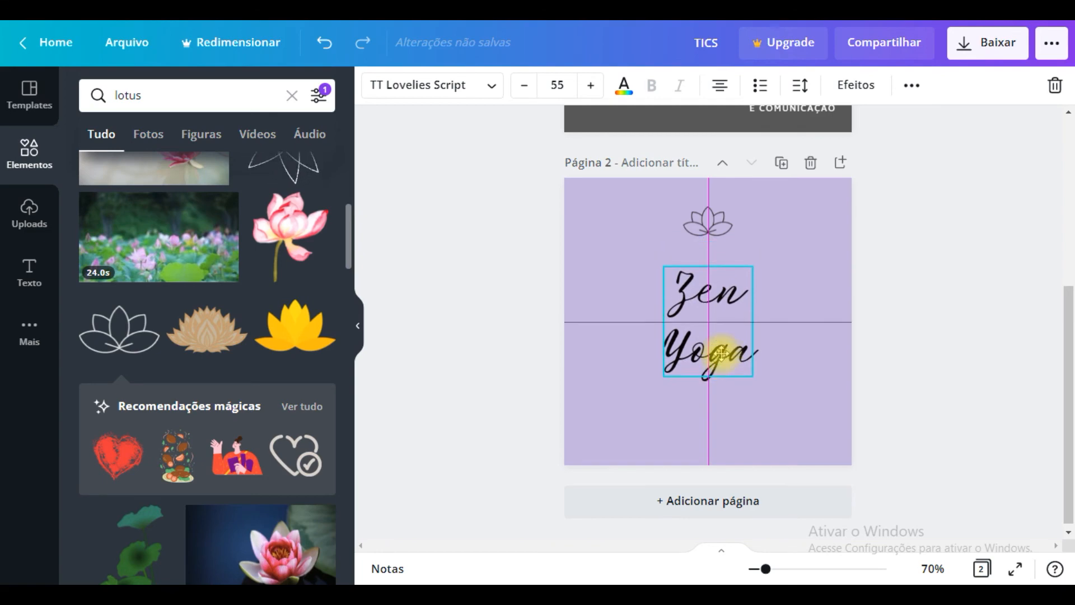
{"action": "left_click_drag", "start_coordinate": [721, 354], "coordinate": [721, 354]}
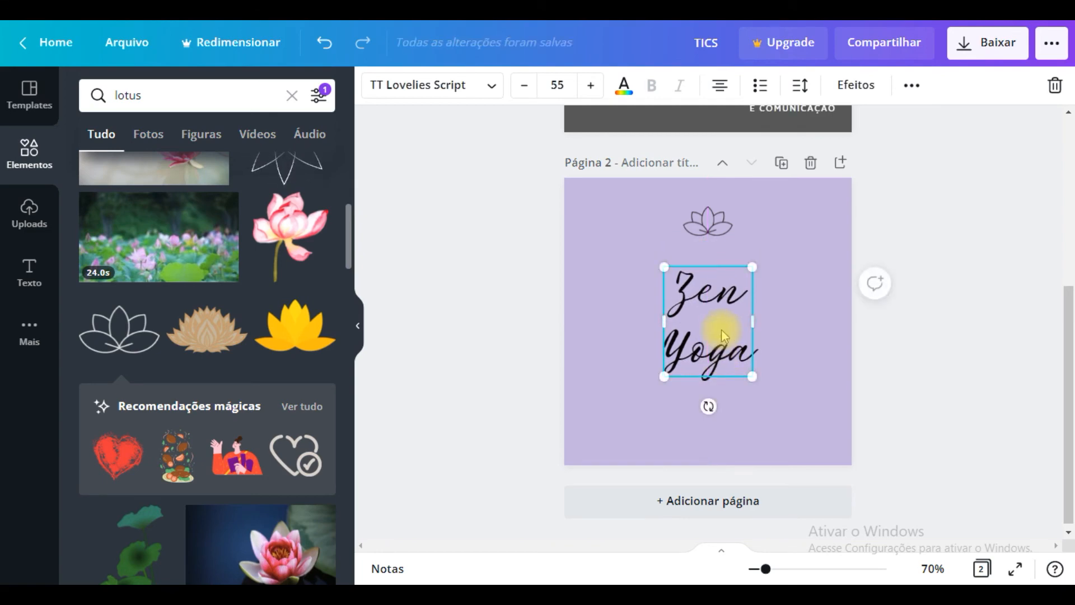
{"action": "left_click", "coordinate": [707, 223]}
{"action": "left_click", "coordinate": [817, 395]}
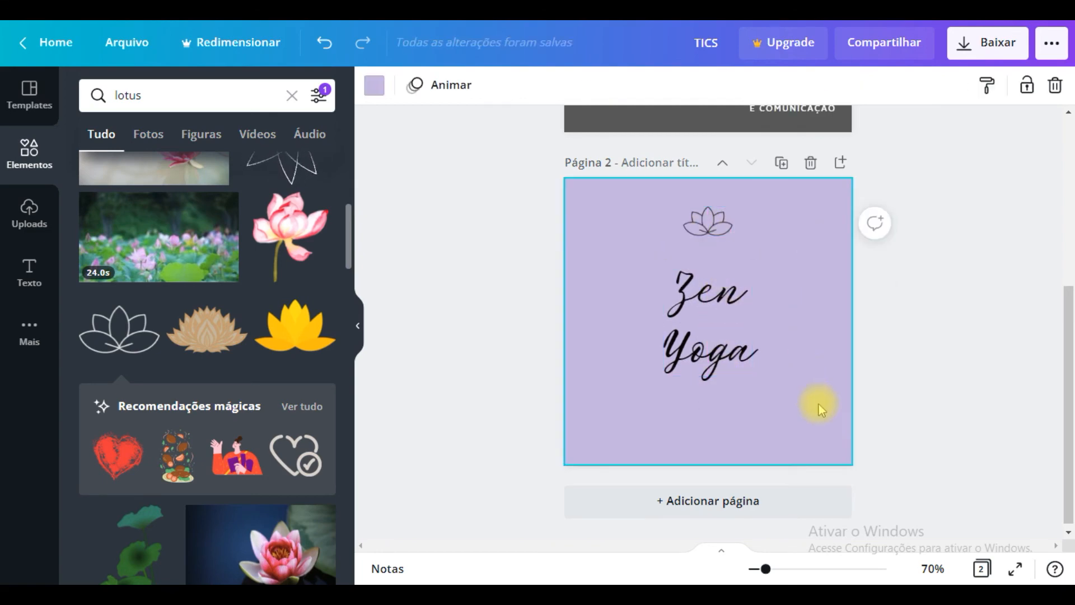
{"action": "left_click", "coordinate": [951, 351]}
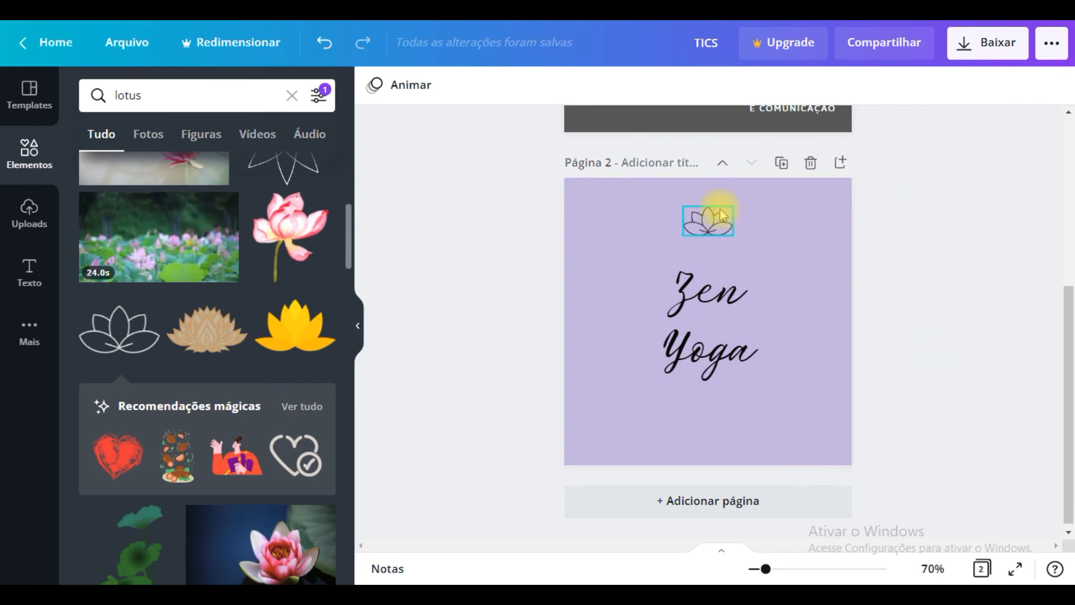
Step: Move the small outline lotus down so it sits directly above the word Zen
{"action": "left_click", "coordinate": [725, 227]}
{"action": "left_click_drag", "start_coordinate": [720, 226], "coordinate": [716, 248]}
{"action": "left_click", "coordinate": [875, 254]}
{"action": "left_click", "coordinate": [913, 426]}
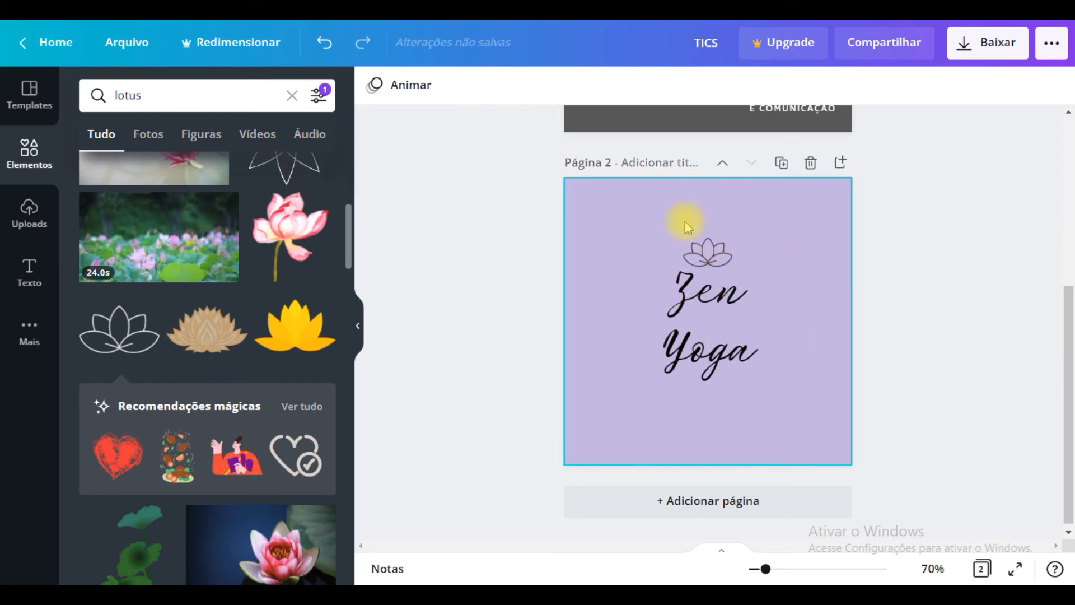
Step: Look for another lotus graphic and delete the small outline lotus above the title
{"action": "left_click", "coordinate": [712, 260]}
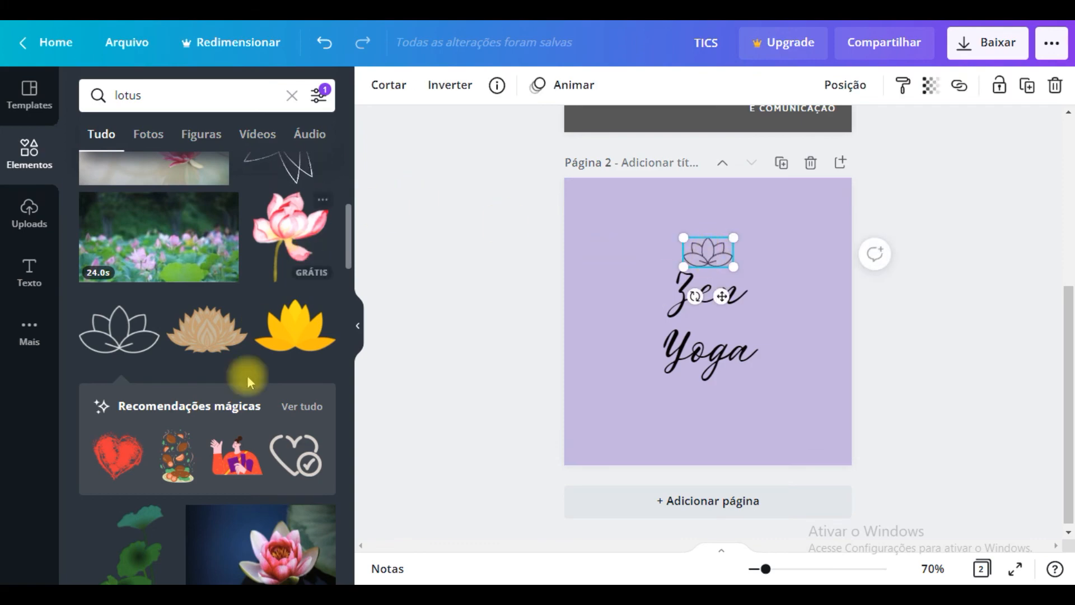
{"action": "scroll", "coordinate": [346, 333], "scroll_direction": "down", "scroll_amount": 8}
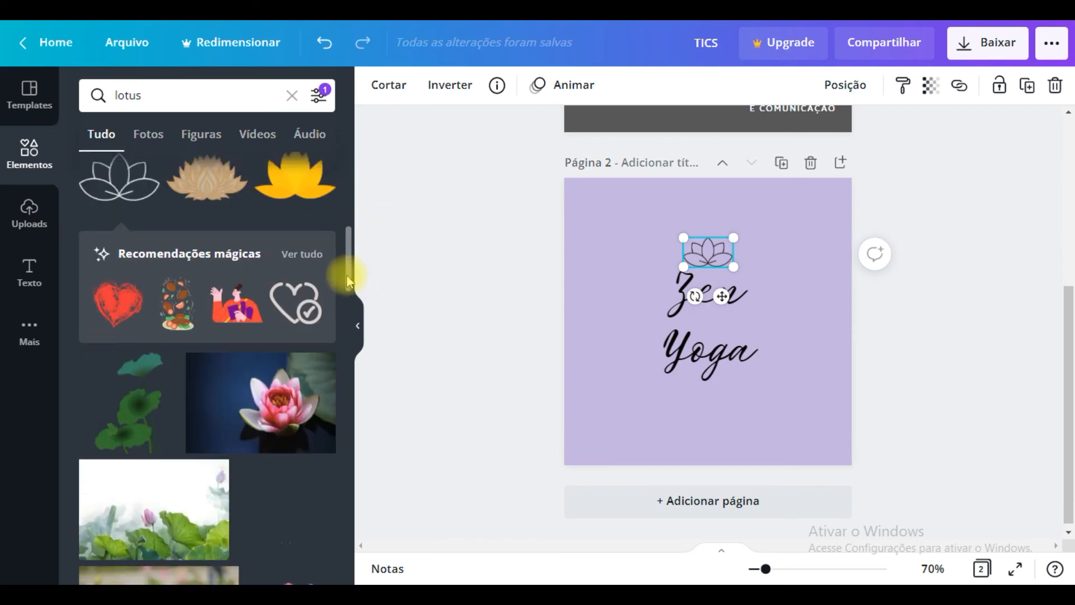
{"action": "left_click_drag", "start_coordinate": [345, 333], "coordinate": [345, 391]}
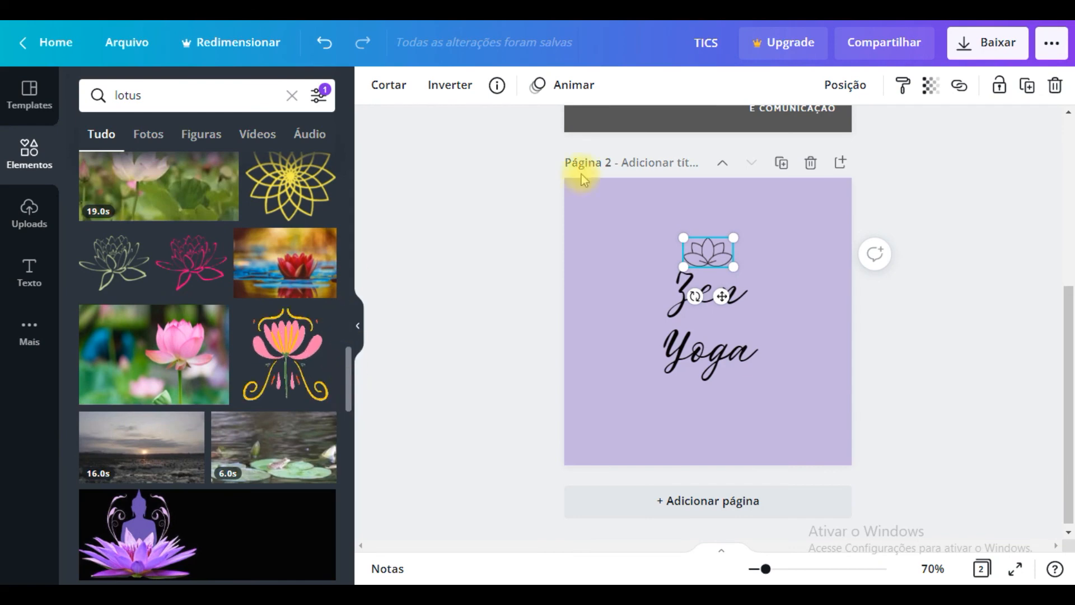
{"action": "key", "text": "Delete"}
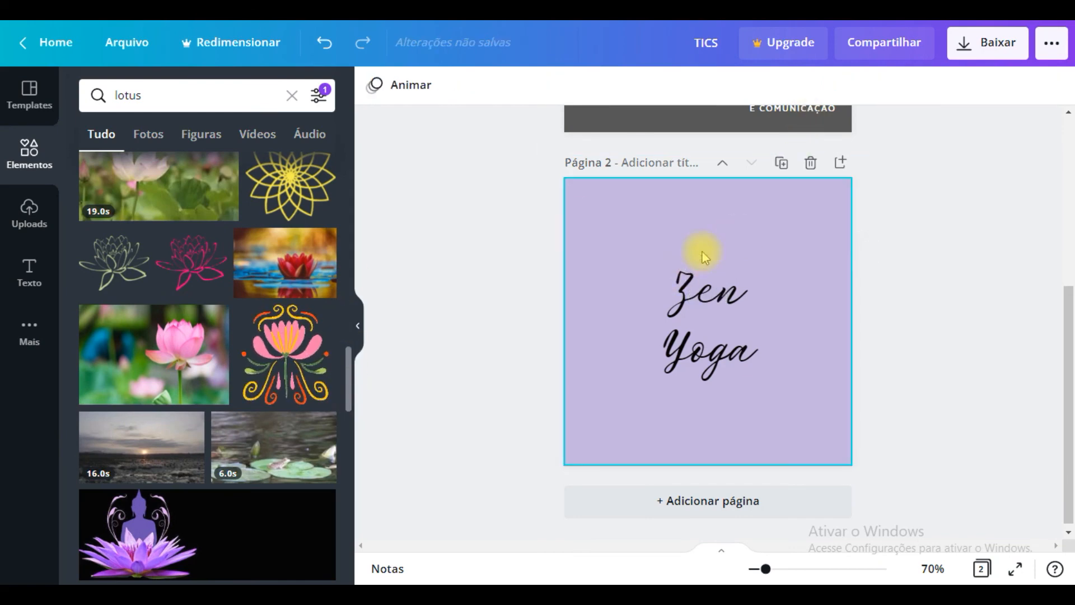
Step: Add the light green sketched lotus, enlarge it and place it over the Zen Yoga title
{"action": "left_click", "coordinate": [125, 270]}
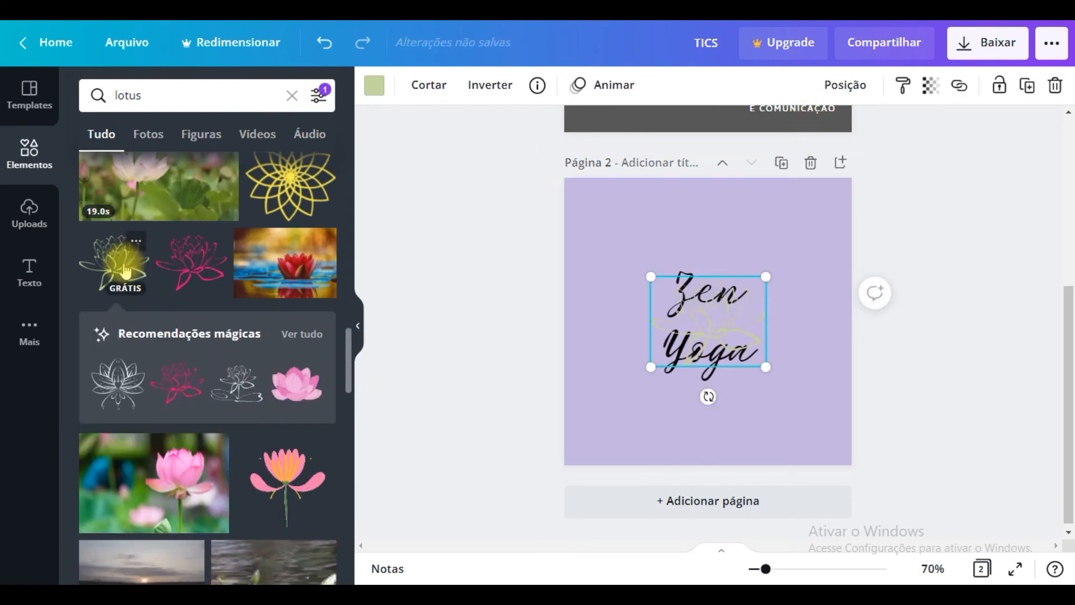
{"action": "left_click_drag", "start_coordinate": [728, 341], "coordinate": [720, 264]}
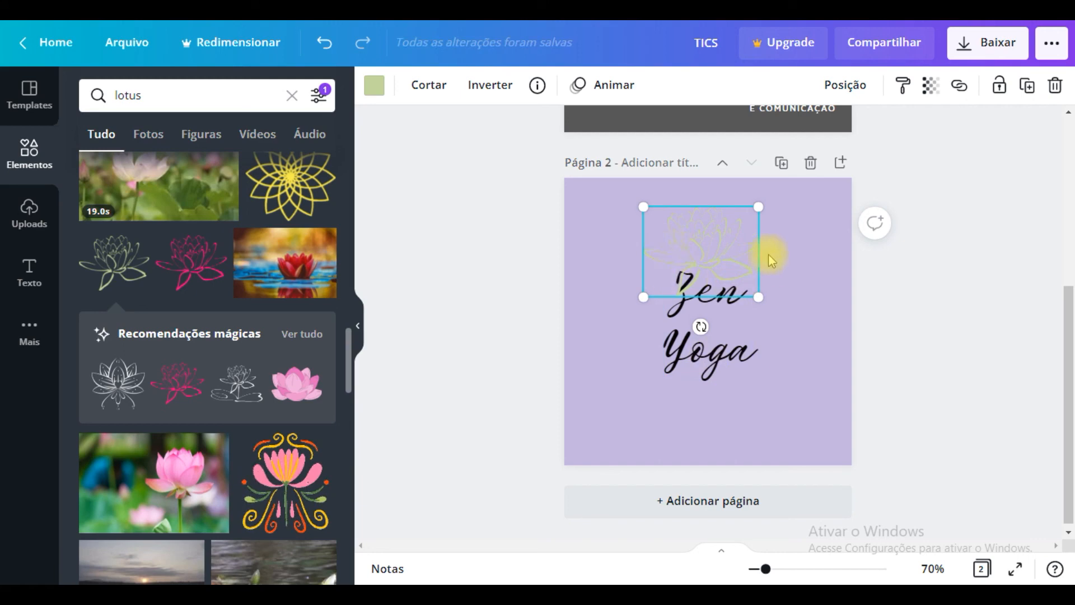
{"action": "mouse_move", "coordinate": [707, 231]}
{"action": "left_mouse_down"}
{"action": "mouse_move", "coordinate": [707, 278]}
{"action": "mouse_move", "coordinate": [706, 250]}
{"action": "left_mouse_up"}
{"action": "left_click_drag", "start_coordinate": [644, 233], "coordinate": [605, 202]}
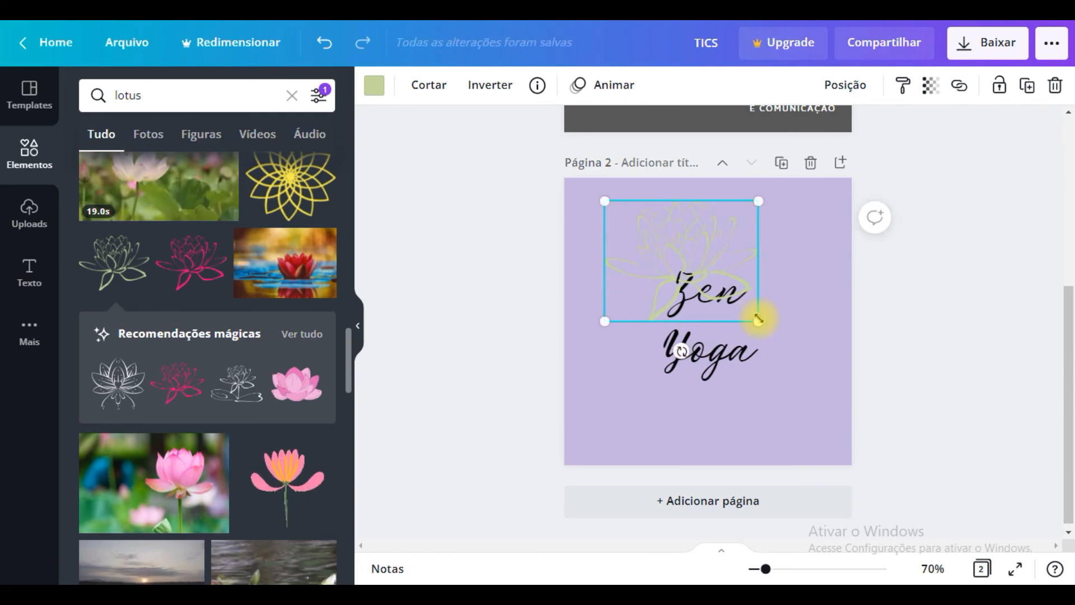
{"action": "left_click_drag", "start_coordinate": [758, 319], "coordinate": [790, 375]}
{"action": "left_click_drag", "start_coordinate": [768, 262], "coordinate": [765, 267]}
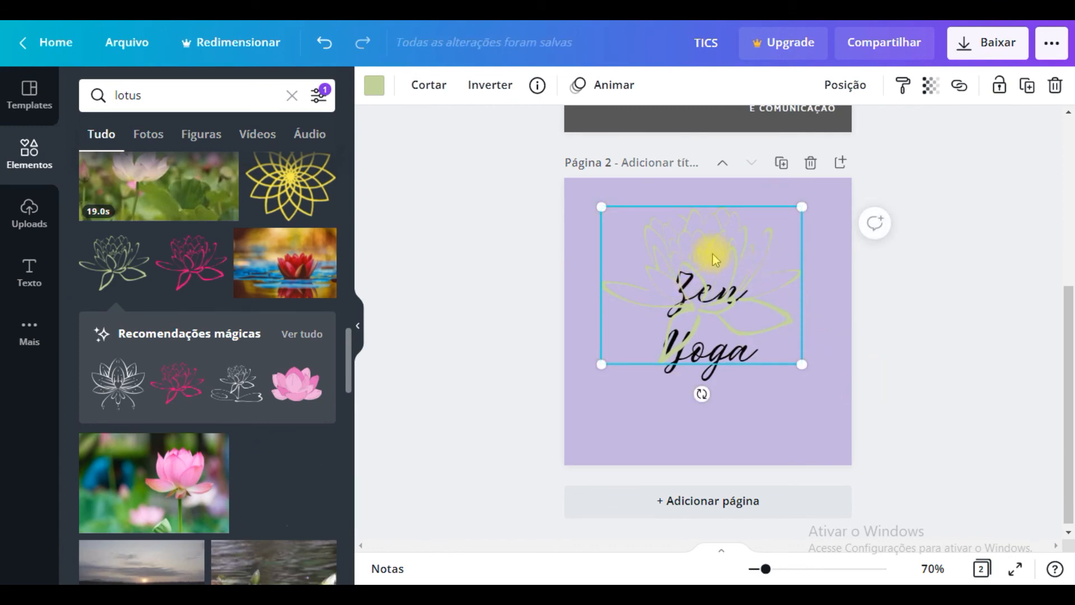
Step: Move the light green lotus one layer back, behind the Zen Yoga title
{"action": "right_click", "coordinate": [715, 260]}
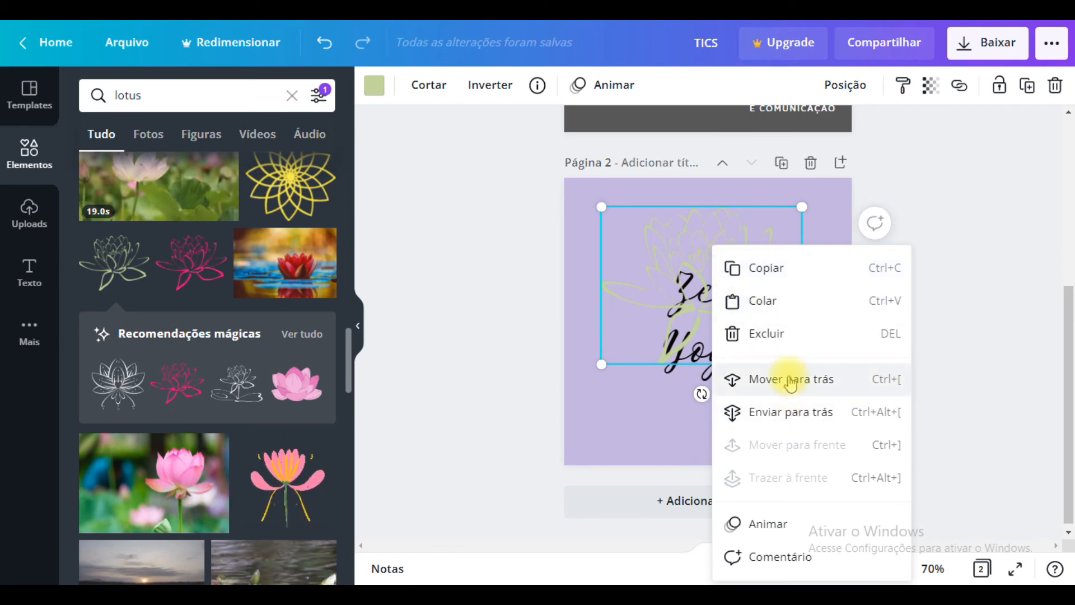
{"action": "left_click", "coordinate": [790, 383]}
{"action": "left_click", "coordinate": [785, 415]}
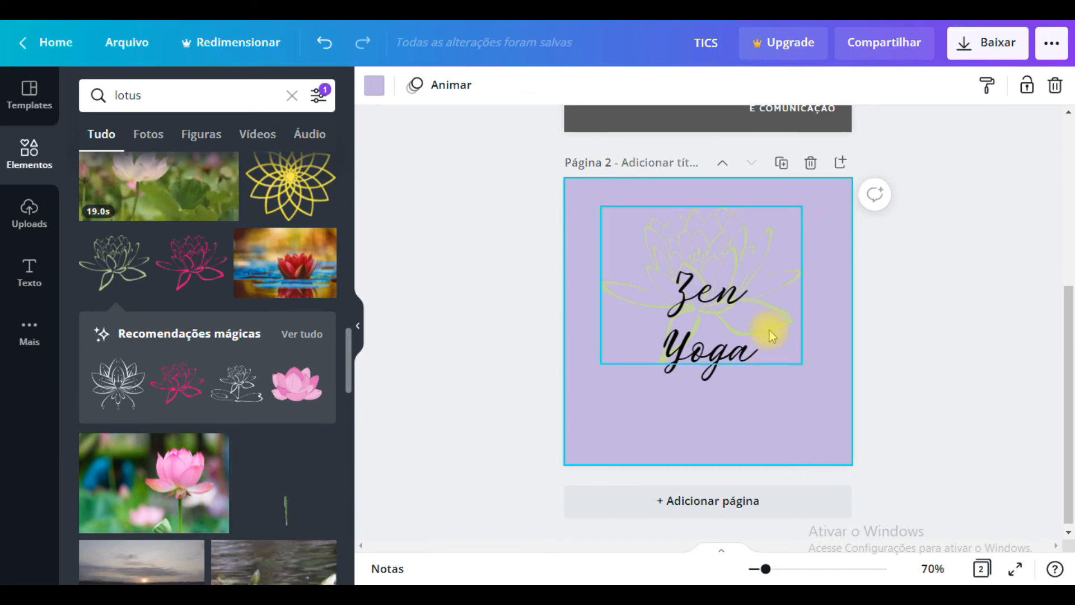
Step: Enlarge the light green lotus a little more and centre it behind the Zen Yoga title
{"action": "left_click", "coordinate": [784, 347]}
{"action": "left_click_drag", "start_coordinate": [799, 361], "coordinate": [787, 329]}
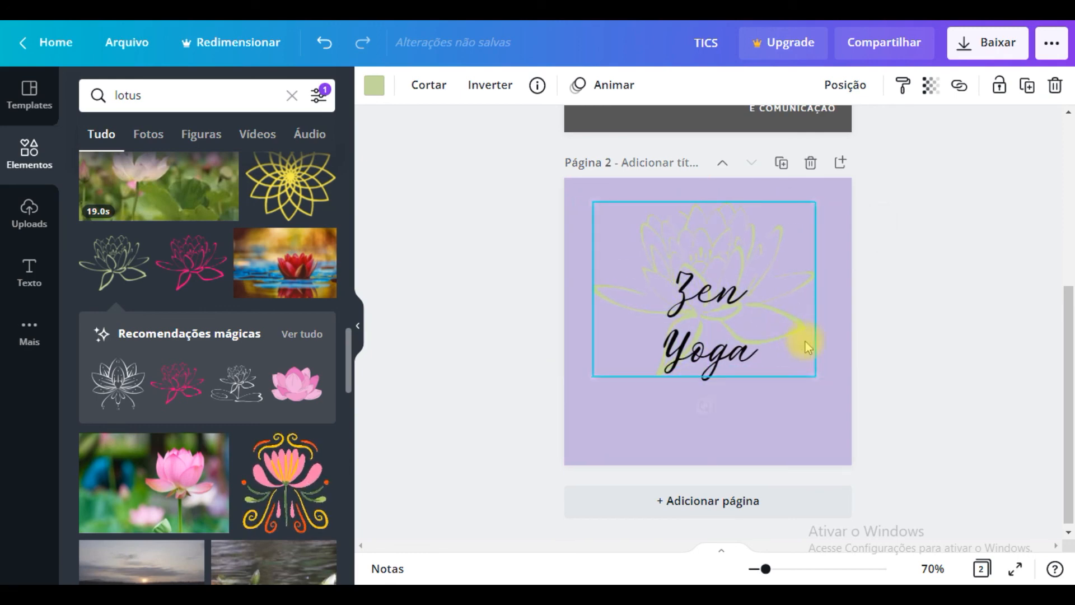
{"action": "left_click", "coordinate": [768, 435]}
{"action": "left_click", "coordinate": [893, 440]}
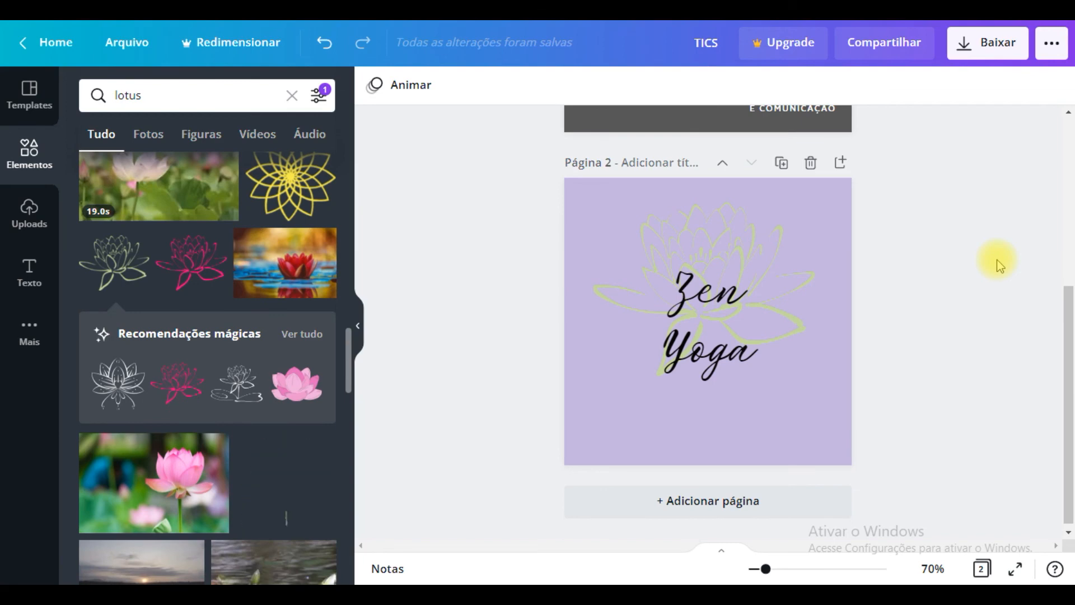
Step: Set up the design download as JPG with only page 2 selected
{"action": "left_click", "coordinate": [1002, 52]}
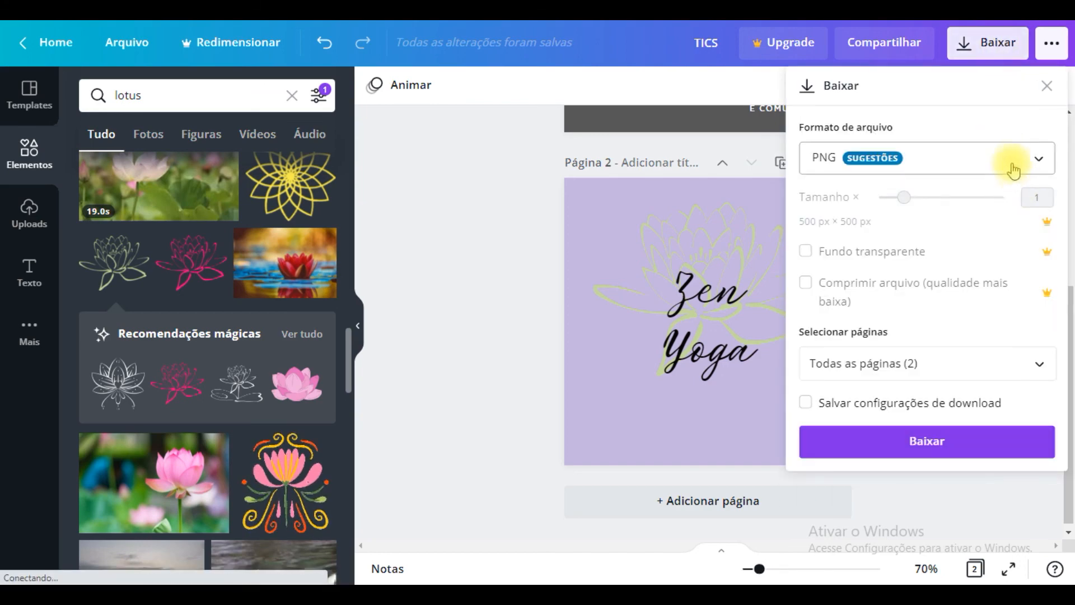
{"action": "left_click", "coordinate": [1013, 166]}
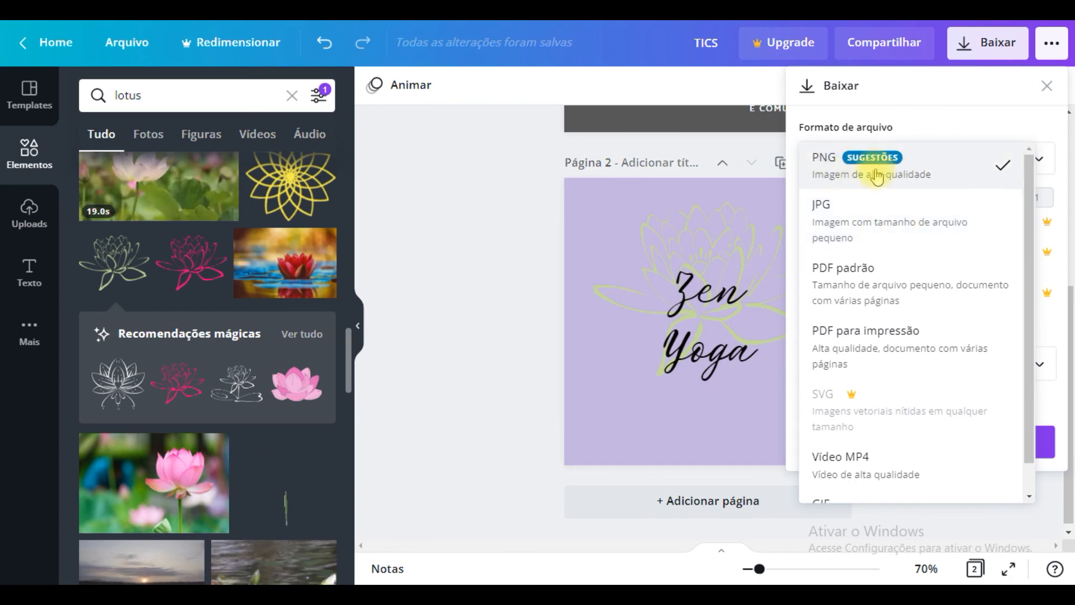
{"action": "left_click", "coordinate": [887, 235]}
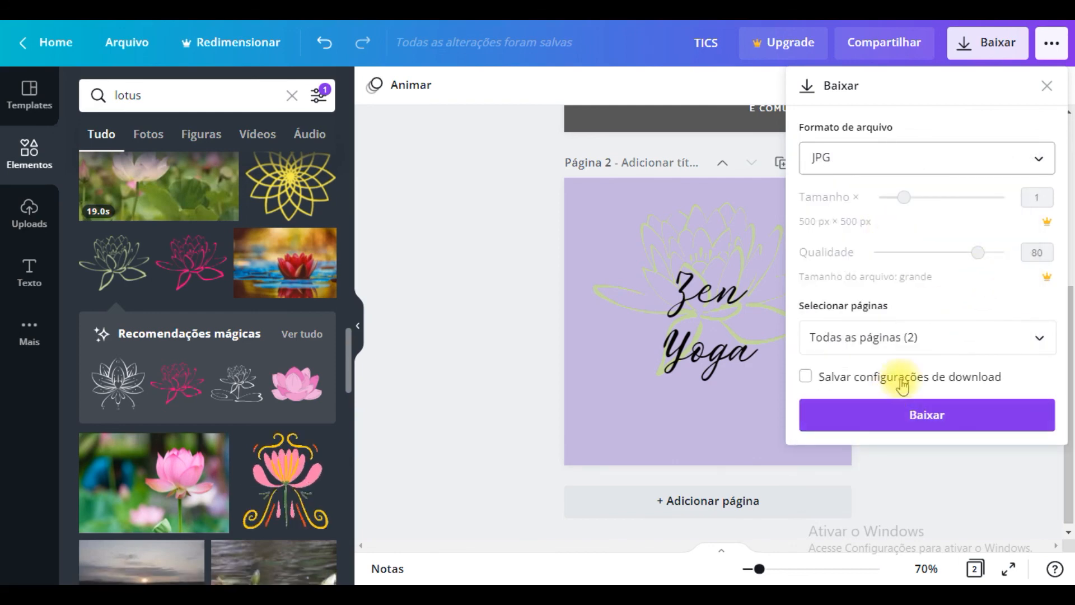
{"action": "left_click", "coordinate": [1029, 346]}
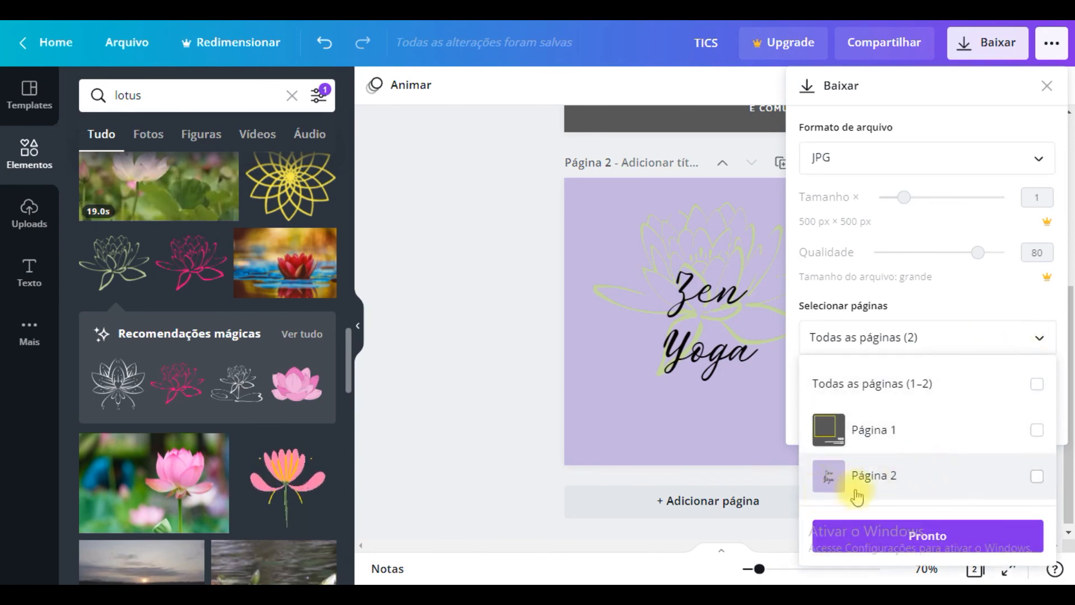
{"action": "left_click", "coordinate": [1040, 482]}
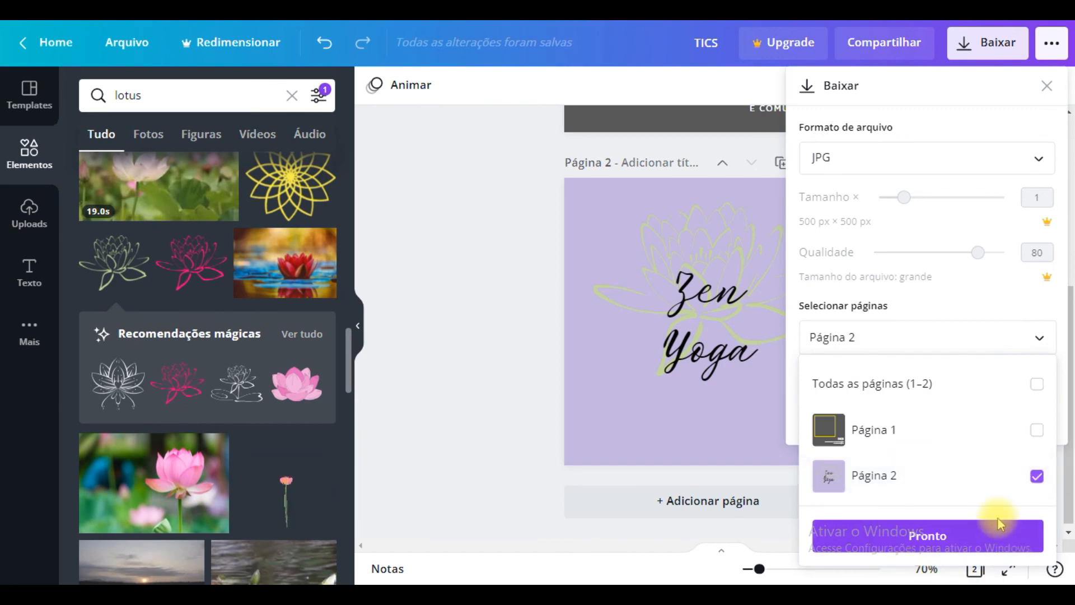
{"action": "left_click", "coordinate": [1000, 543]}
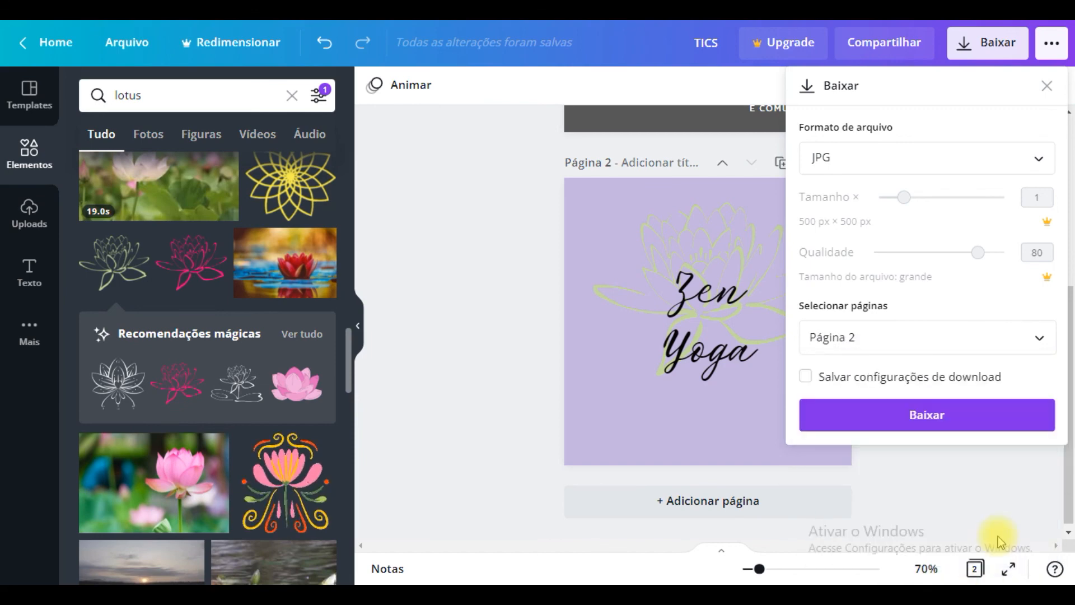
Step: Download page 2, save it as the JPEG image TICS (1), and dismiss the sharing offer
{"action": "left_click", "coordinate": [947, 423]}
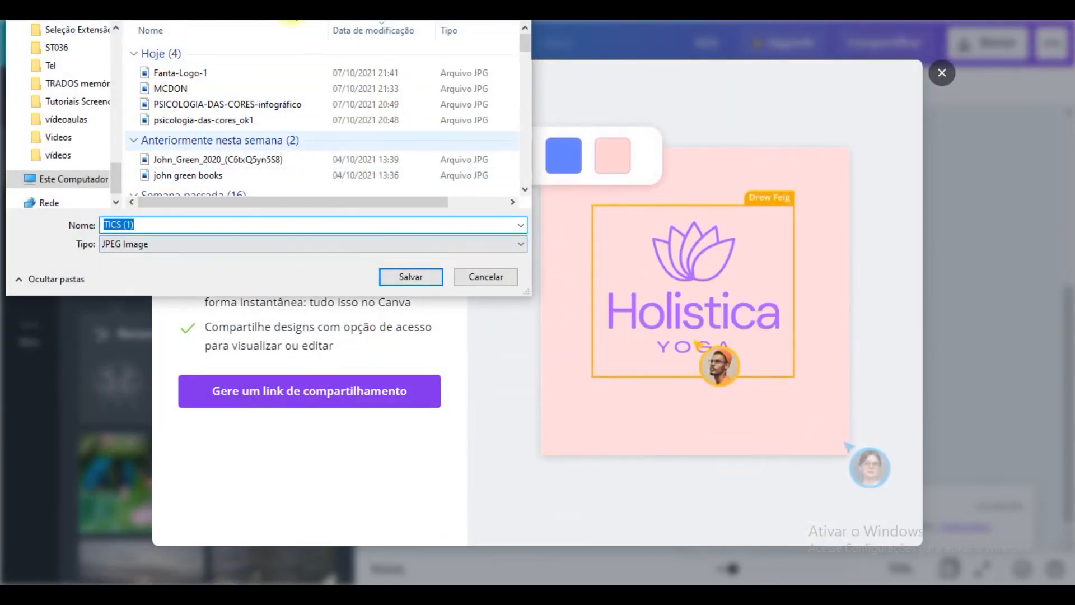
{"action": "left_click", "coordinate": [415, 284]}
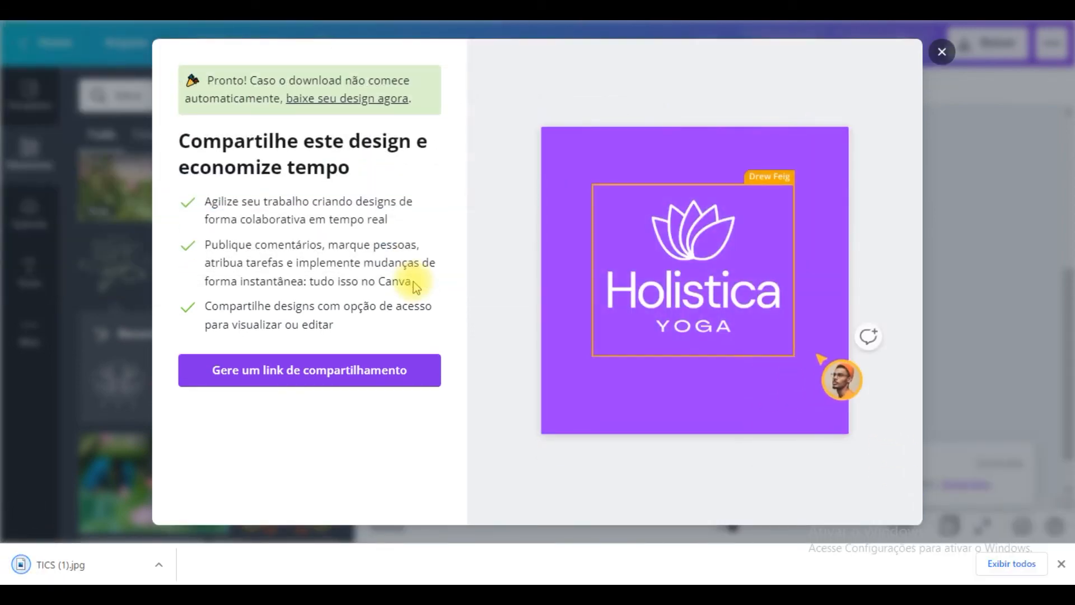
{"action": "left_click", "coordinate": [942, 52]}
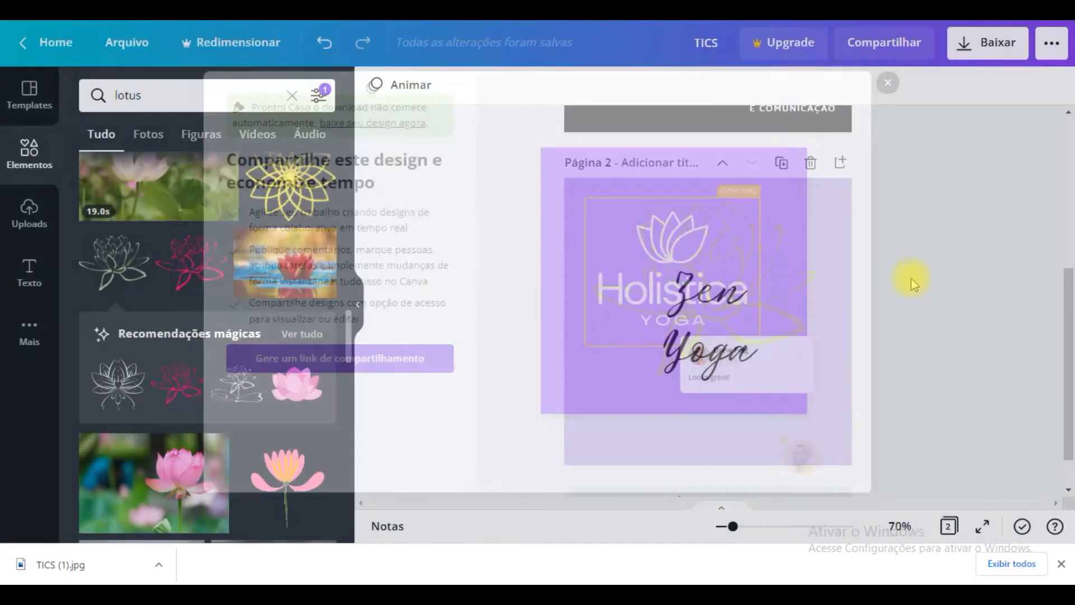